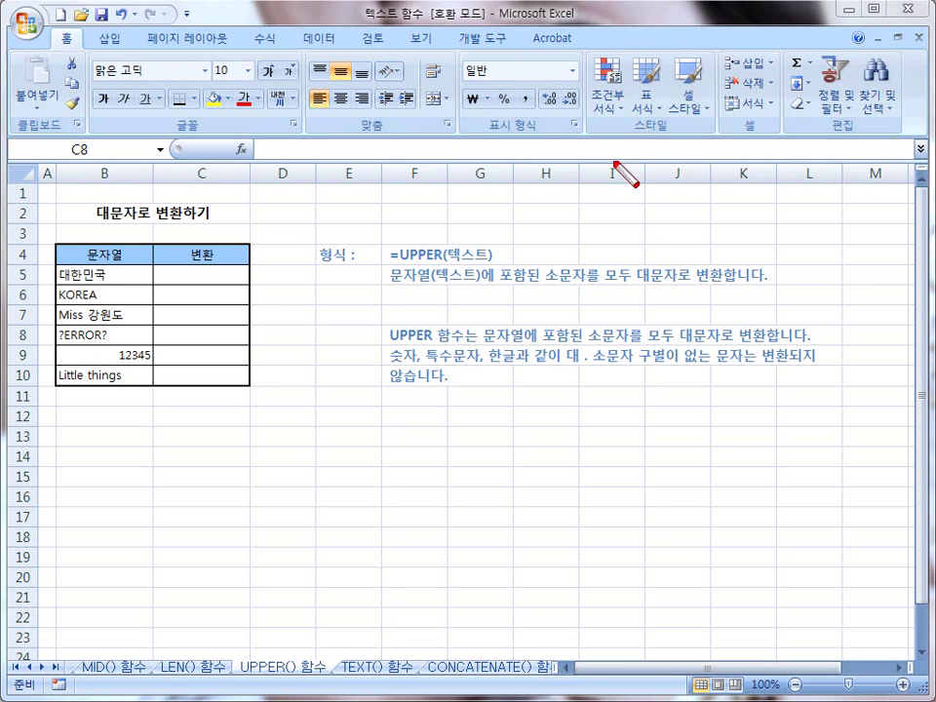
{"action": "left_click_drag", "start_coordinate": [390, 263], "coordinate": [491, 263]}
{"action": "left_click_drag", "start_coordinate": [390, 283], "coordinate": [759, 289]}
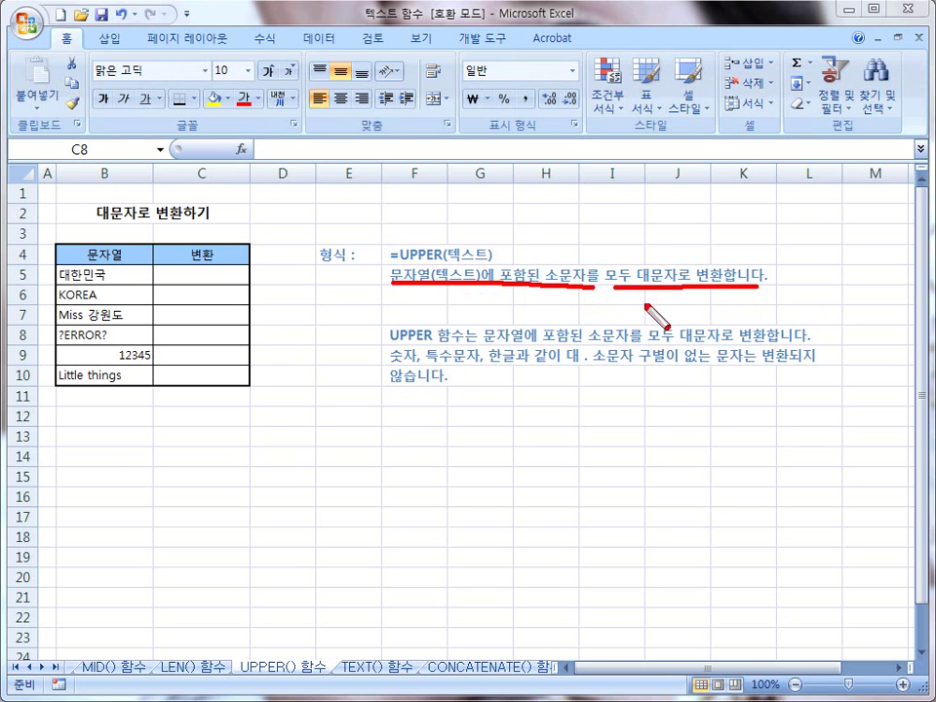
{"action": "mouse_move", "coordinate": [410, 252]}
{"action": "left_mouse_down"}
{"action": "mouse_move", "coordinate": [401, 243]}
{"action": "mouse_move", "coordinate": [388, 256]}
{"action": "left_mouse_up"}
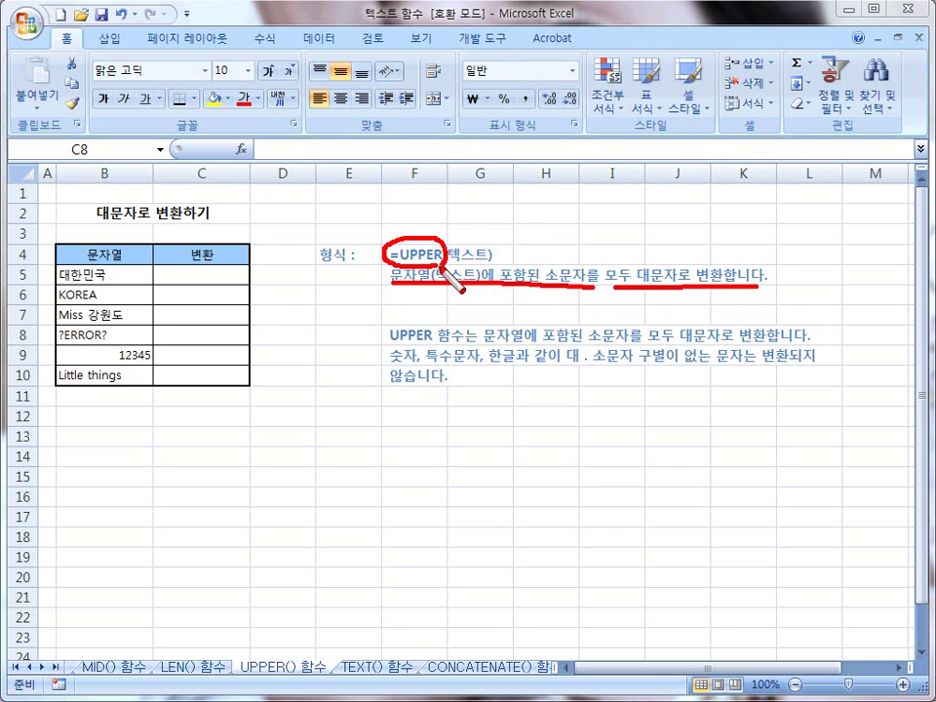
{"action": "left_click_drag", "start_coordinate": [392, 361], "coordinate": [797, 370]}
{"action": "left_click_drag", "start_coordinate": [388, 386], "coordinate": [444, 388]}
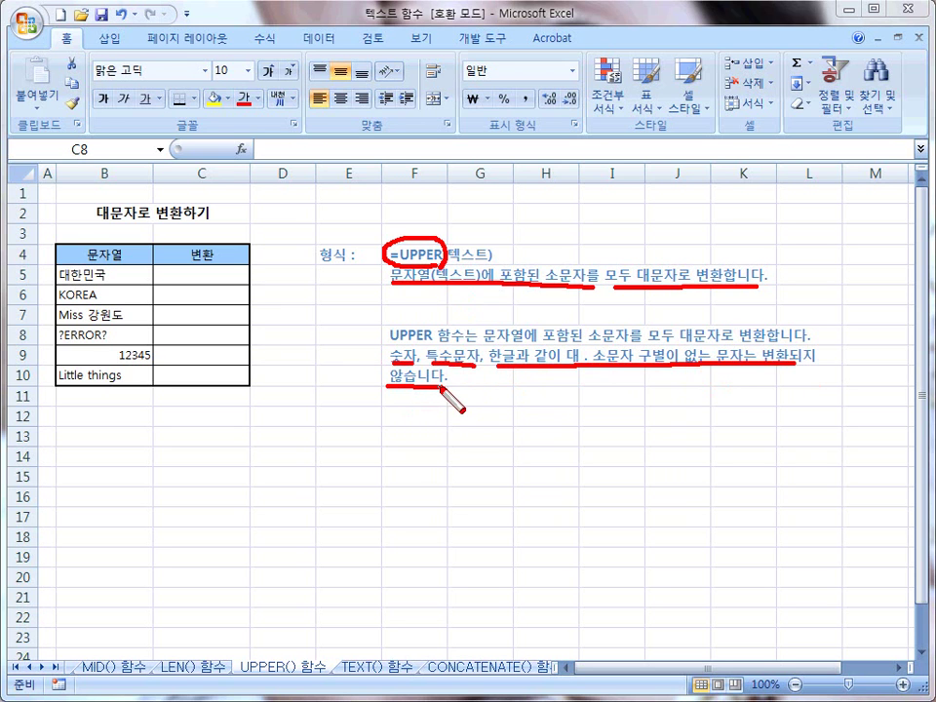
{"action": "key", "text": "Escape"}
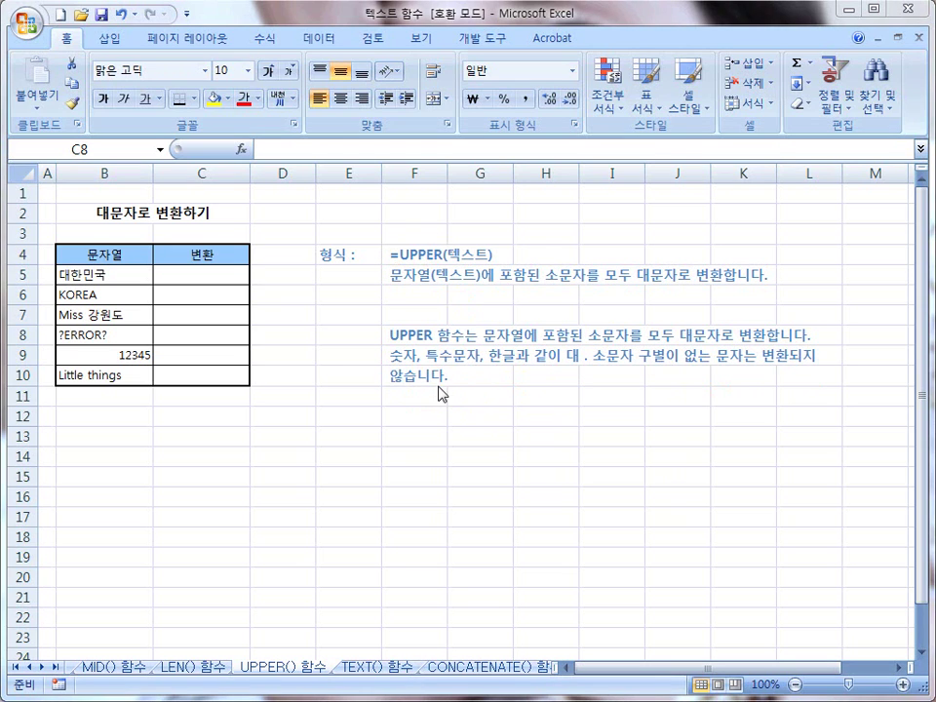
Enter the formula =upper(B5) in cell C5 to convert the first string to uppercase.
{"action": "left_click", "coordinate": [183, 275]}
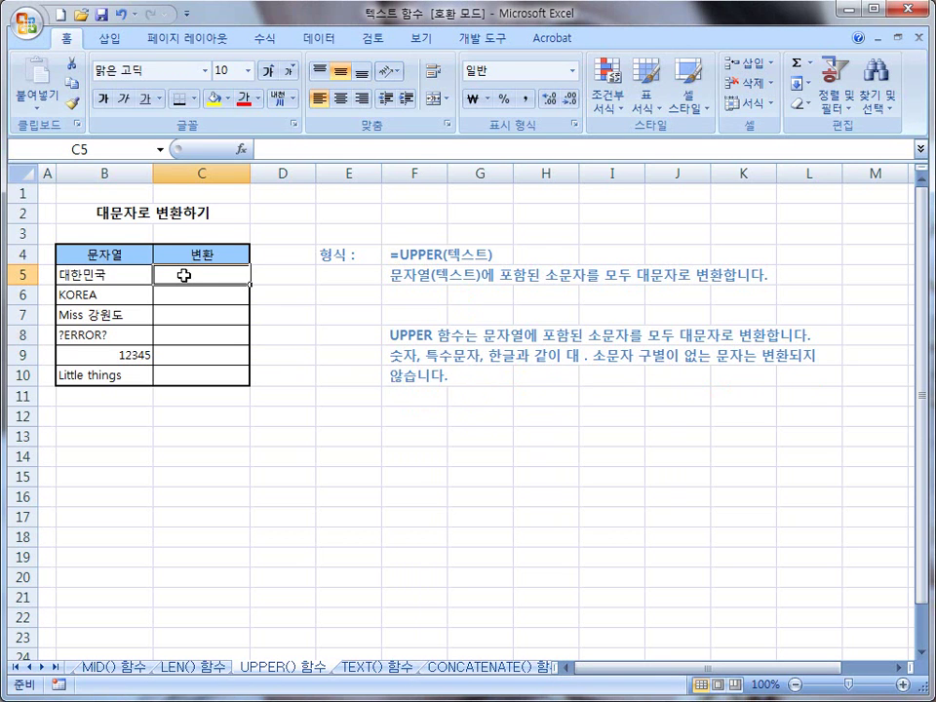
{"action": "type", "text": "=upper("}
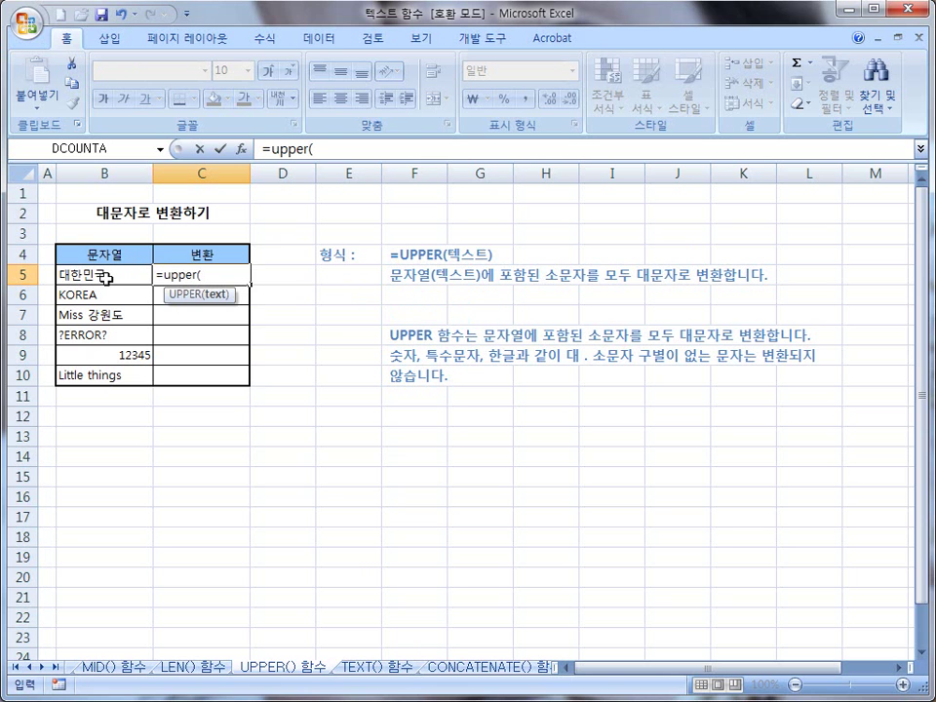
{"action": "left_click", "coordinate": [104, 279]}
{"action": "type", "text": ")"}
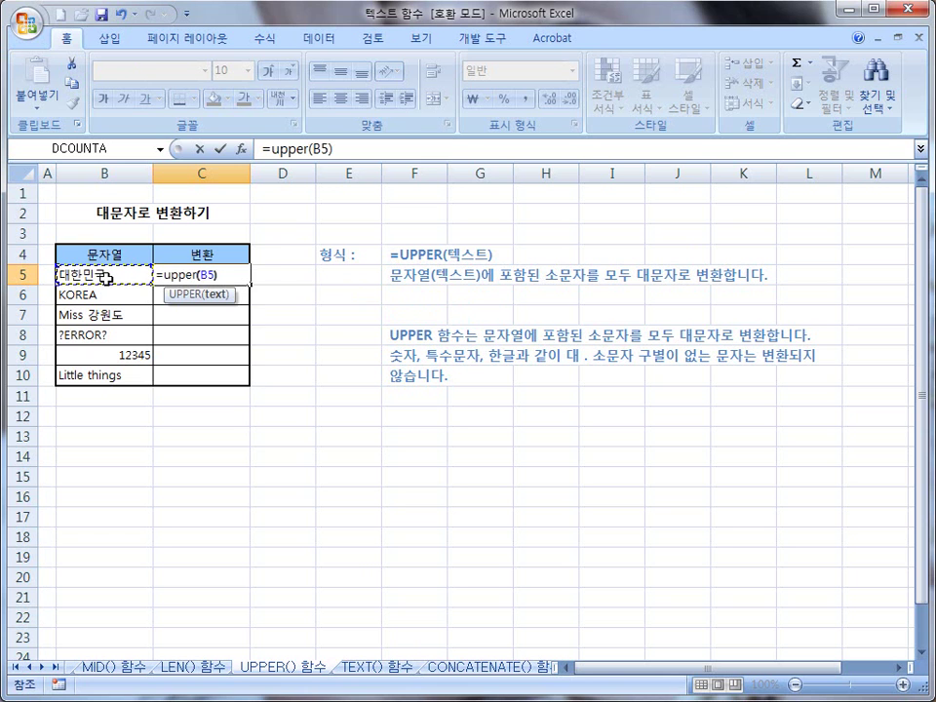
{"action": "key", "text": "Return"}
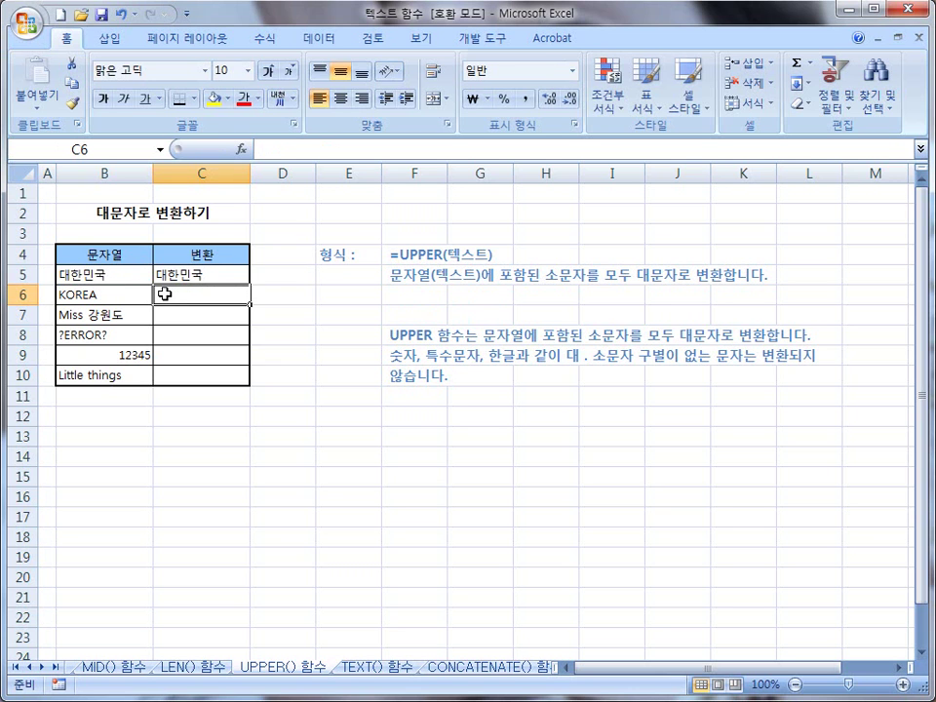
Change the source string in cell B6 to "Korea", with only the first letter capitalised.
{"action": "left_click", "coordinate": [91, 294]}
{"action": "double_click", "coordinate": [113, 297]}
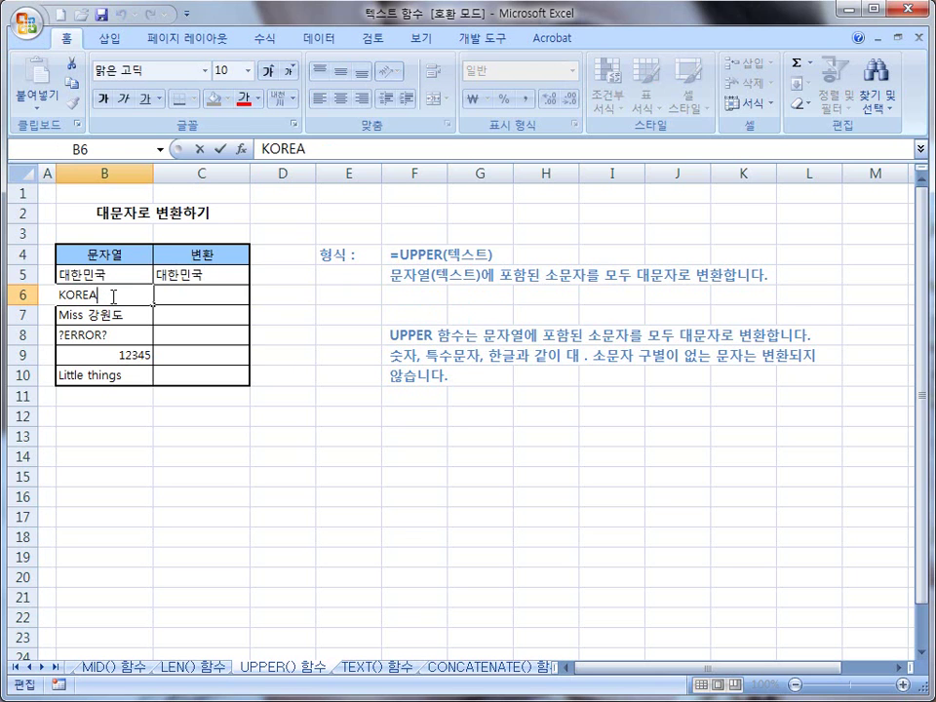
{"action": "key", "text": "BackSpace"}
{"action": "key", "text": "BackSpace"}
{"action": "key", "text": "BackSpace"}
{"action": "key", "text": "BackSpace"}
{"action": "type", "text": "OR"}
{"action": "key", "text": "BackSpace"}
{"action": "key", "text": "BackSpace"}
{"action": "type", "text": "orea"}
{"action": "left_click", "coordinate": [94, 334]}
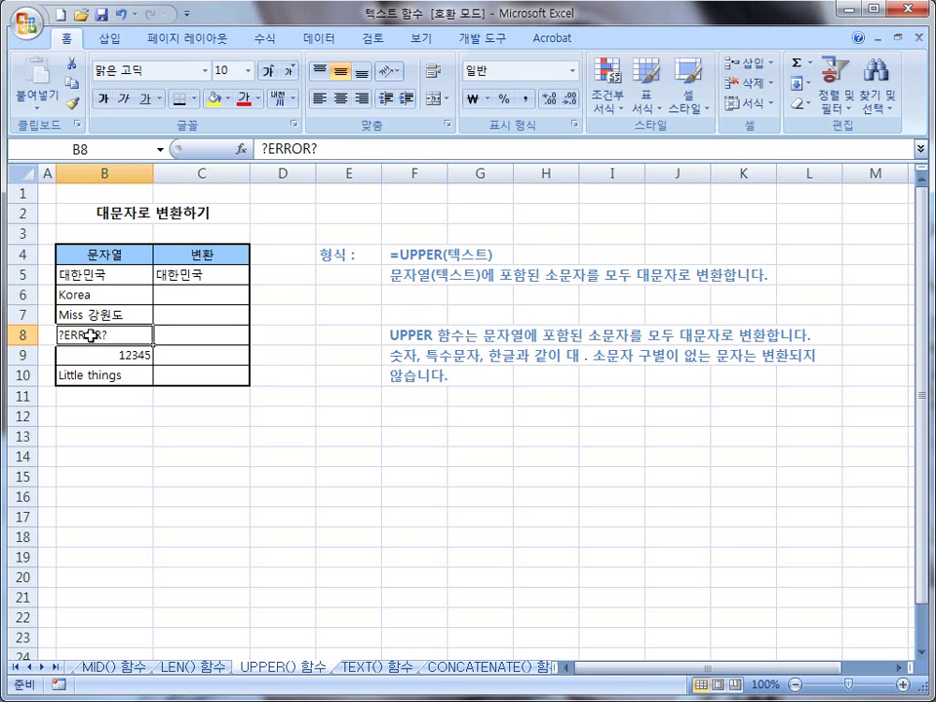
Enter the formula =upper(B6) in cell C6 to convert the Korea string to uppercase.
{"action": "left_click", "coordinate": [187, 296]}
{"action": "type", "text": "=uppper"}
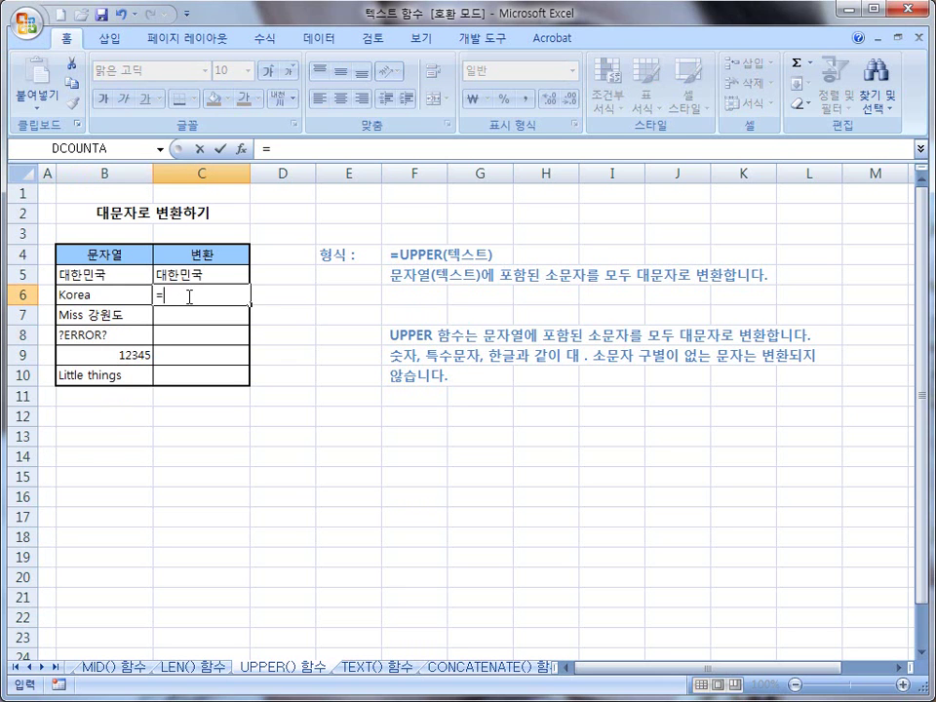
{"action": "key", "text": "BackSpace"}
{"action": "key", "text": "BackSpace"}
{"action": "key", "text": "BackSpace"}
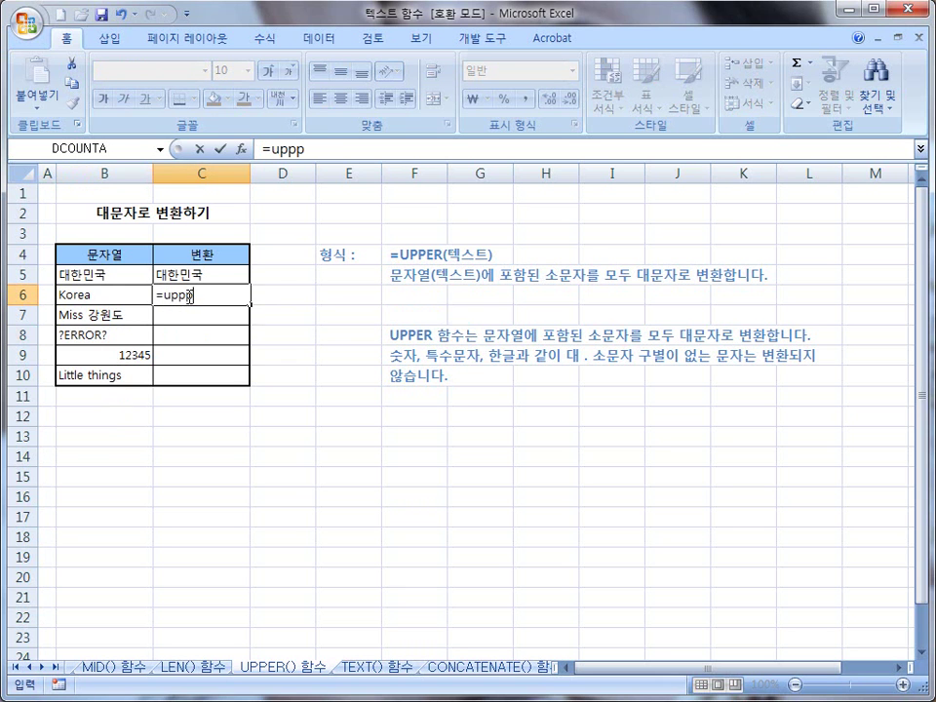
{"action": "type", "text": "er("}
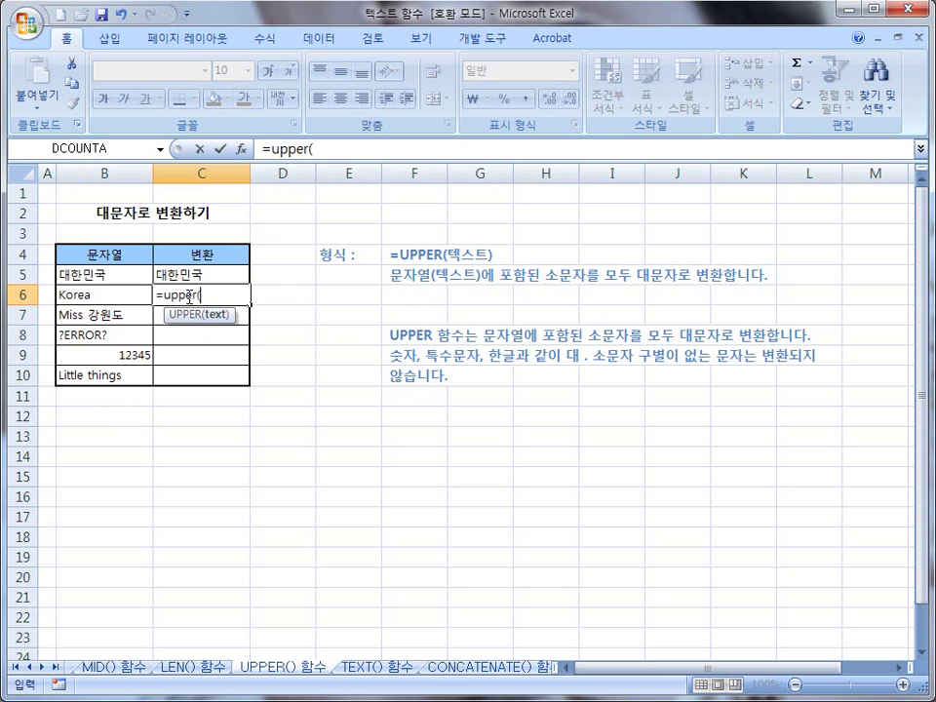
{"action": "left_click", "coordinate": [76, 295]}
{"action": "type", "text": ")"}
{"action": "key", "text": "Return"}
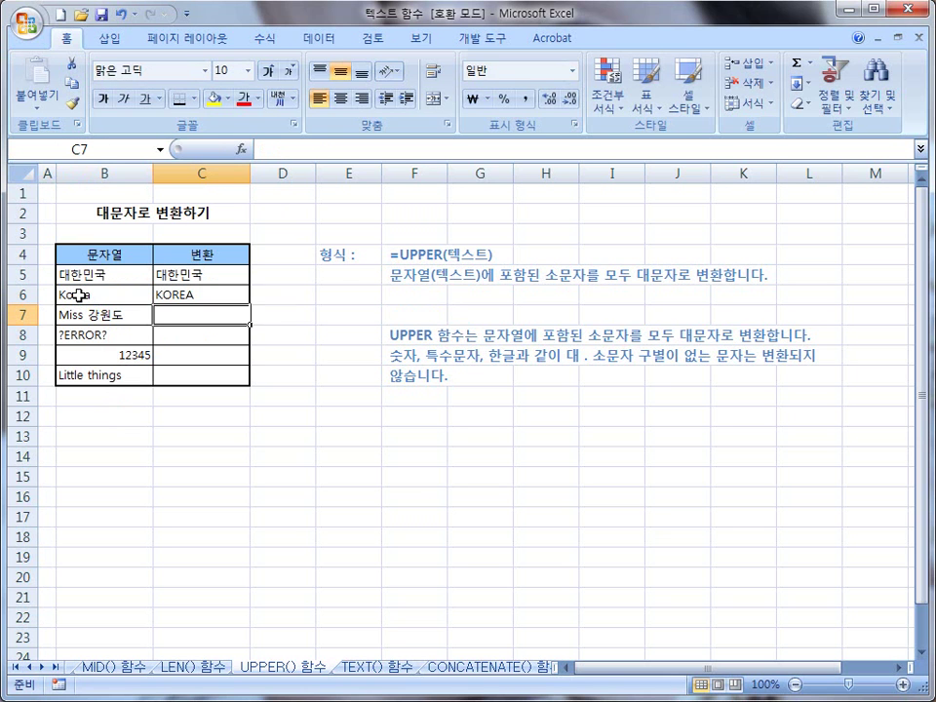
{"action": "key", "text": "ctrl+shift+d"}
{"action": "mouse_move", "coordinate": [82, 296]}
{"action": "left_mouse_down"}
{"action": "mouse_move", "coordinate": [149, 289]}
{"action": "mouse_move", "coordinate": [141, 303]}
{"action": "left_mouse_up"}
{"action": "key", "text": "Escape"}
Enter the formula =upper(B7) in cell C7 to convert the mixed English and Korean string.
{"action": "type", "text": "="}
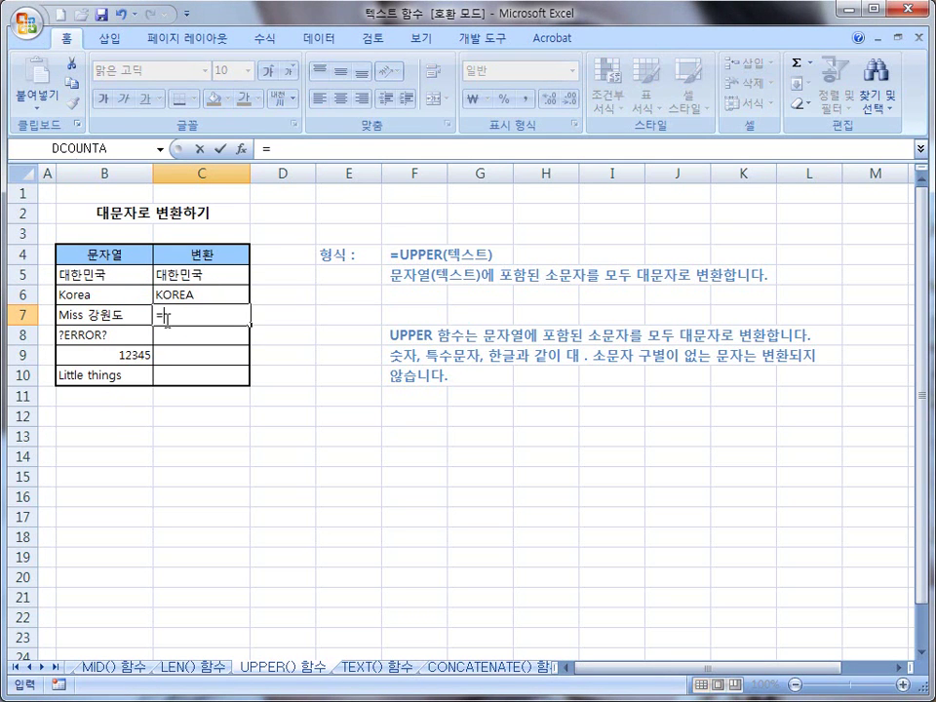
{"action": "type", "text": "upppe"}
{"action": "key", "text": "BackSpace"}
{"action": "key", "text": "BackSpace"}
{"action": "key", "text": "BackSpace"}
{"action": "key", "text": "BackSpace"}
{"action": "type", "text": "epe"}
{"action": "key", "text": "BackSpace"}
{"action": "key", "text": "BackSpace"}
{"action": "key", "text": "BackSpace"}
{"action": "type", "text": "per("}
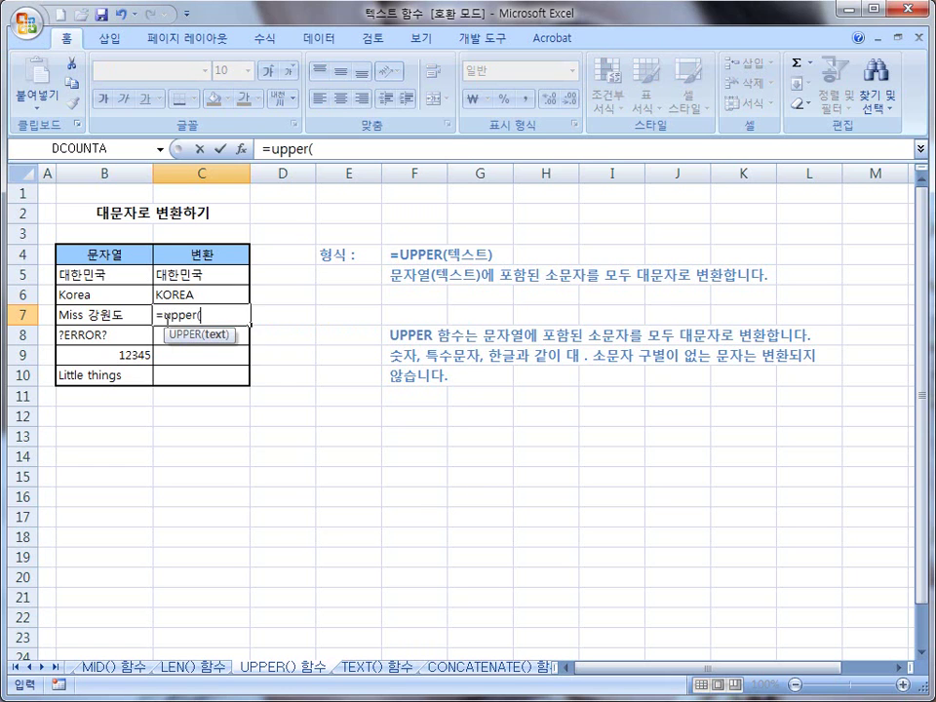
{"action": "left_click", "coordinate": [95, 319]}
{"action": "type", "text": ")"}
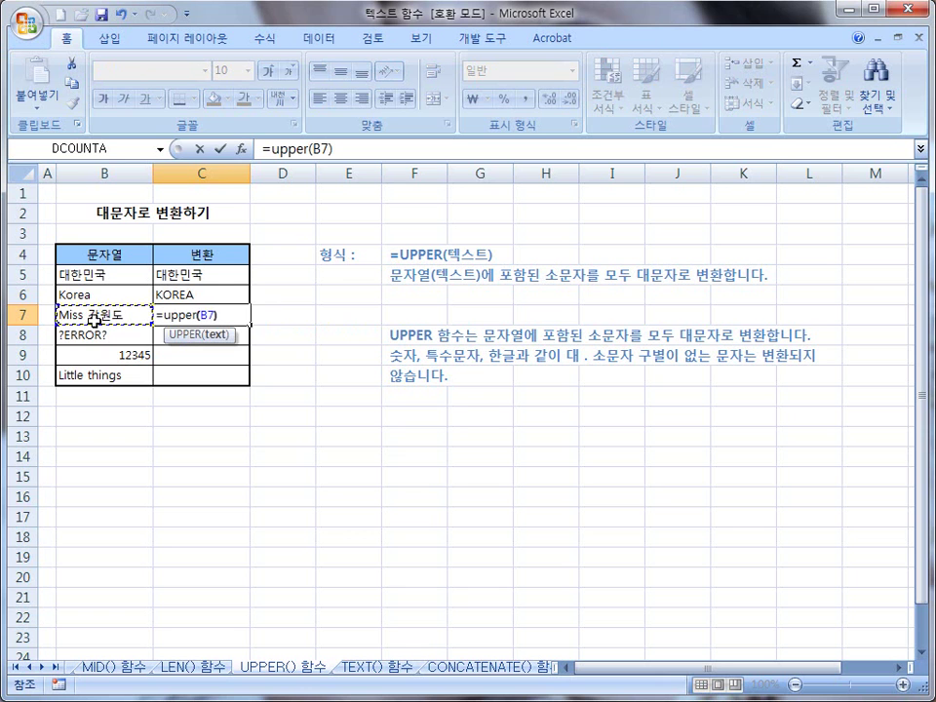
{"action": "key", "text": "Return"}
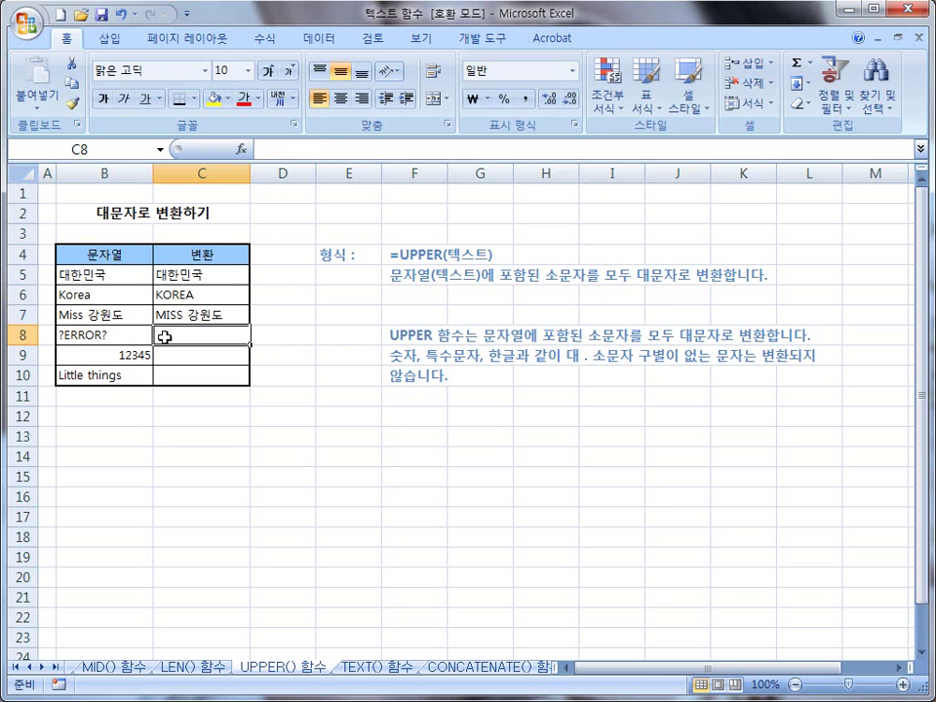
Enter the formula =upper(B8) in cell C8 to convert the ?ERROR? string.
{"action": "type", "text": "=up"}
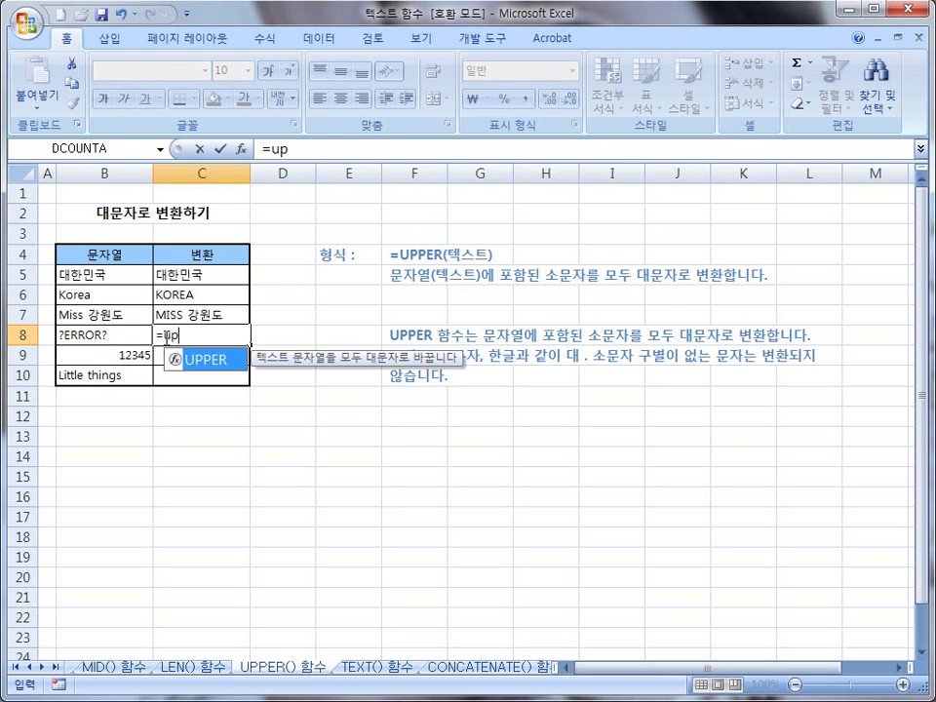
{"action": "type", "text": "per("}
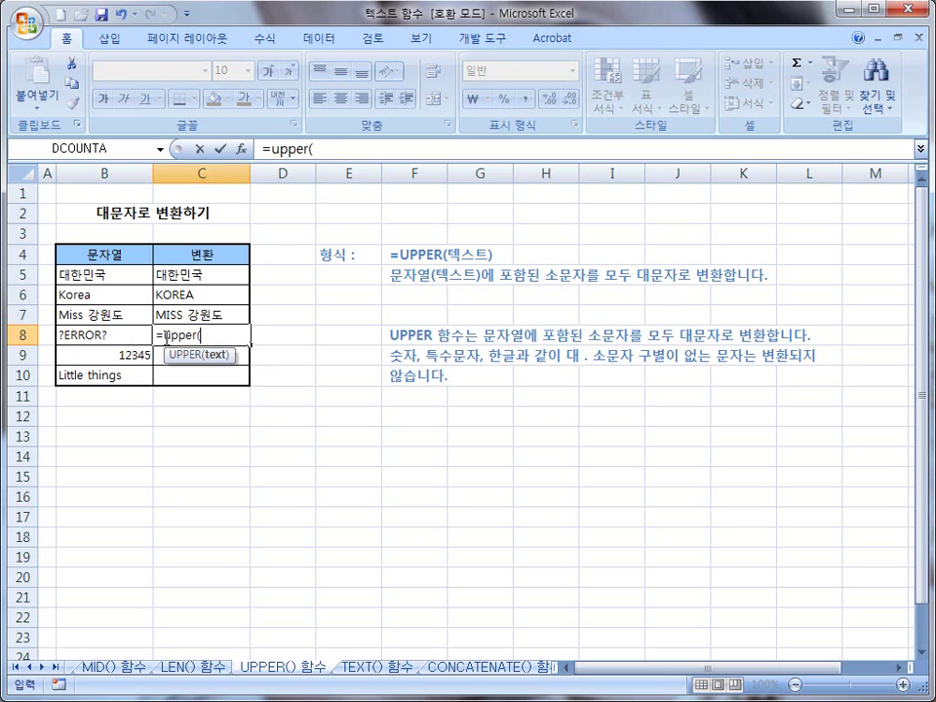
{"action": "left_click", "coordinate": [98, 335]}
{"action": "type", "text": ")"}
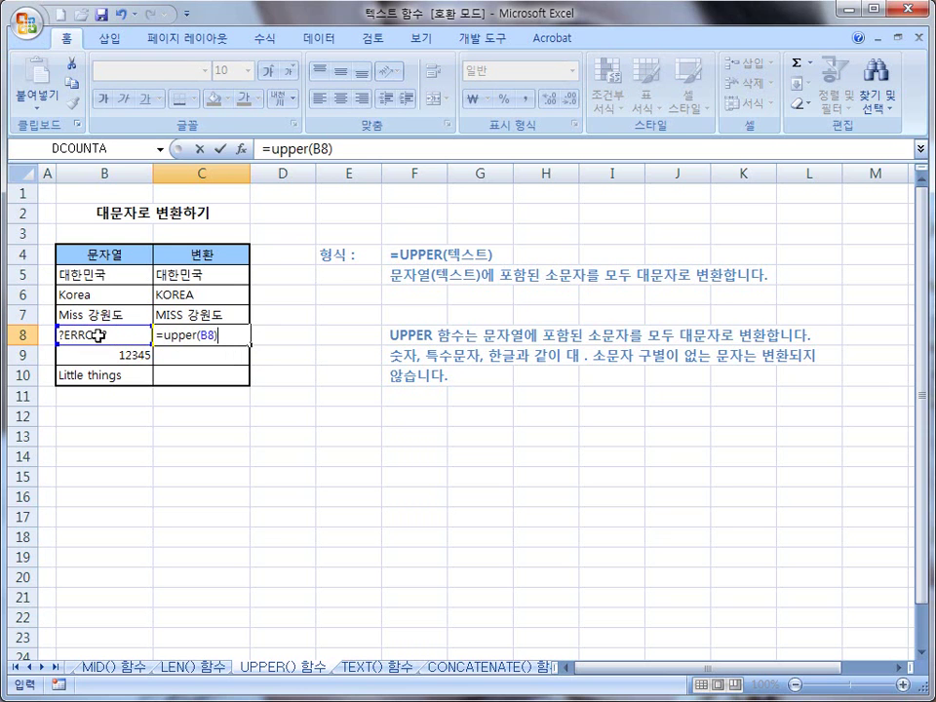
{"action": "key", "text": "Return"}
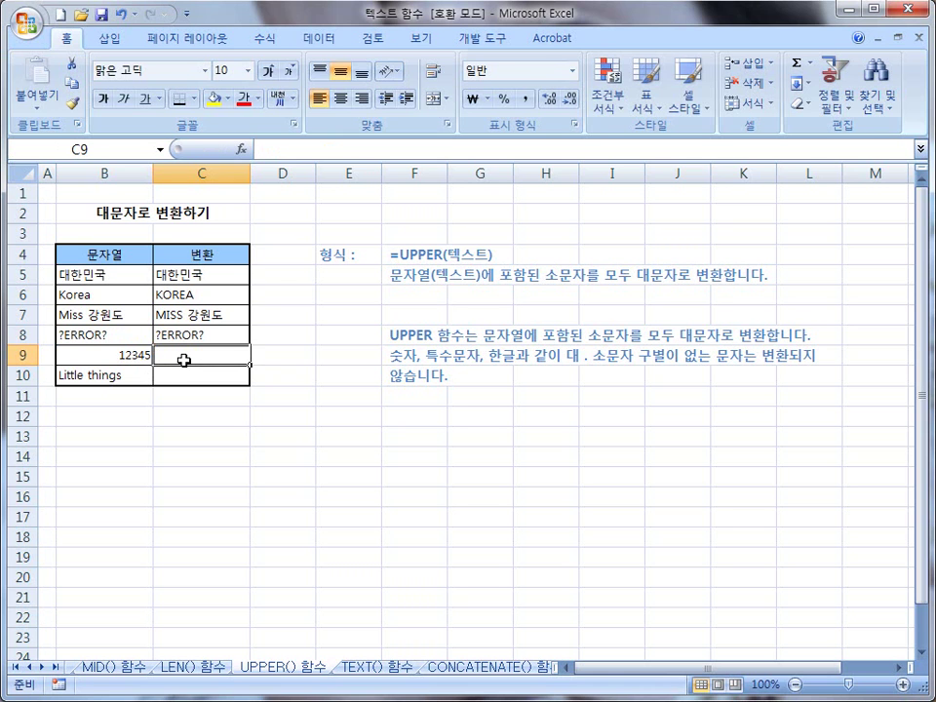
Enter the UPPER formula referencing B9 in cell C9 to convert the numeric entry.
{"action": "type", "text": "=upp"}
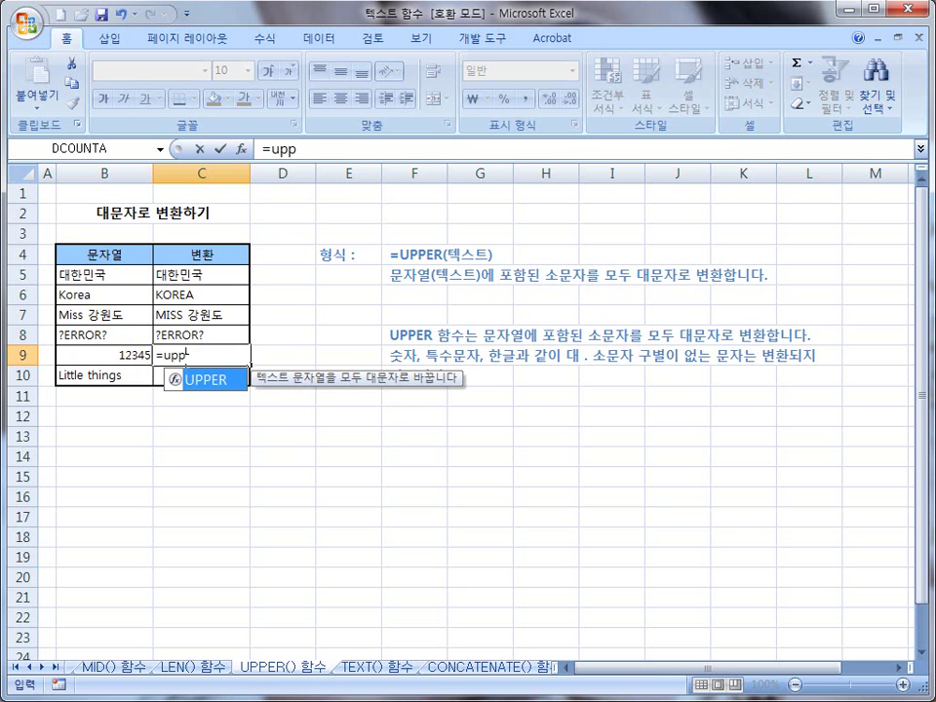
{"action": "type", "text": "er("}
{"action": "left_click", "coordinate": [132, 356]}
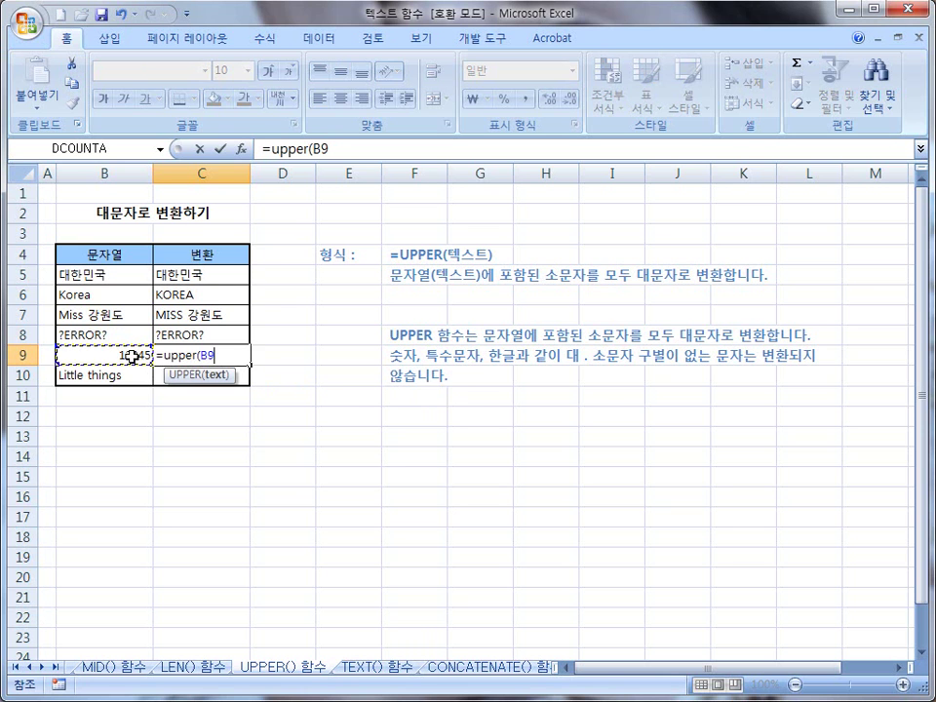
{"action": "key", "text": "Return"}
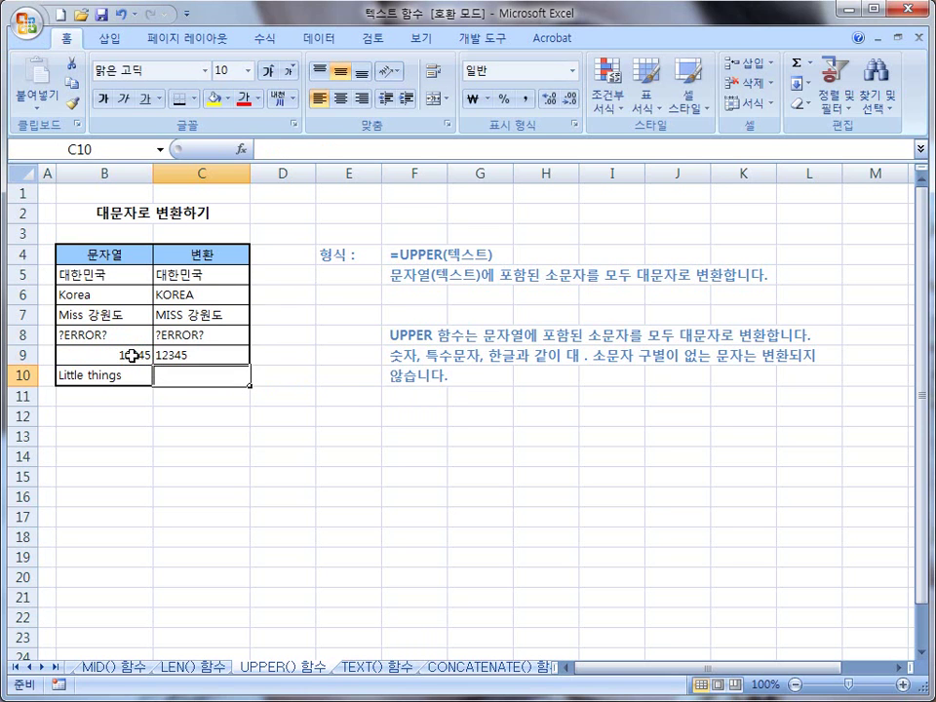
Enter the formula =upper(B10) in cell C10 to convert the "Little things" string to uppercase.
{"action": "left_click", "coordinate": [192, 413]}
{"action": "left_click", "coordinate": [184, 375]}
{"action": "type", "text": "="}
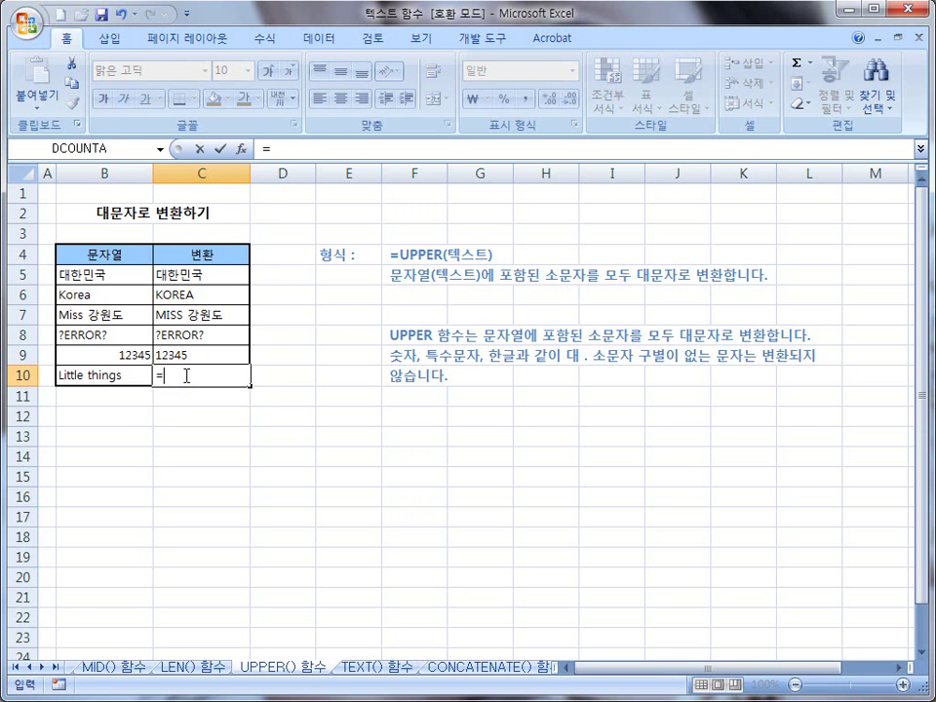
{"action": "type", "text": "l"}
{"action": "key", "text": "BackSpace"}
{"action": "type", "text": "upper("}
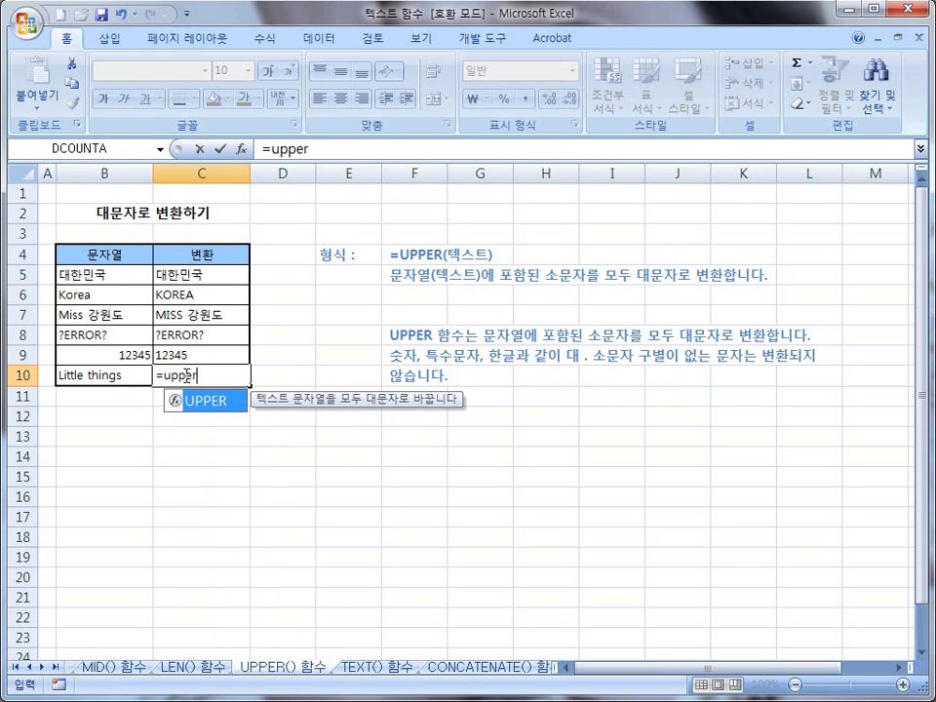
{"action": "left_click", "coordinate": [105, 382]}
{"action": "type", "text": ")"}
{"action": "key", "text": "Return"}
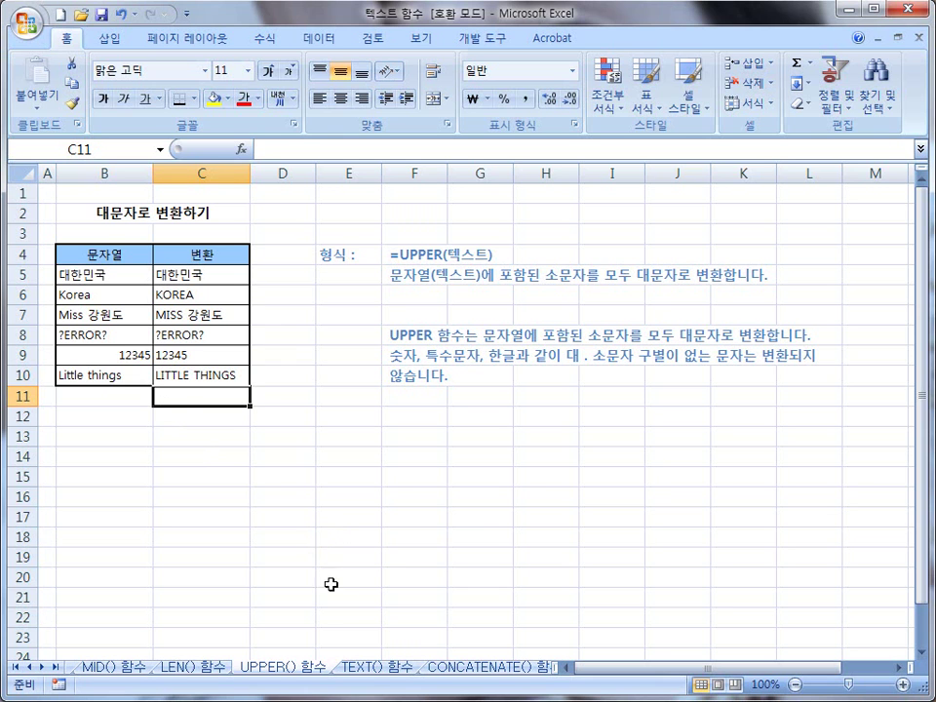
Open the TEXT() 함수 worksheet and select the first result cell, D5.
{"action": "left_click", "coordinate": [366, 671]}
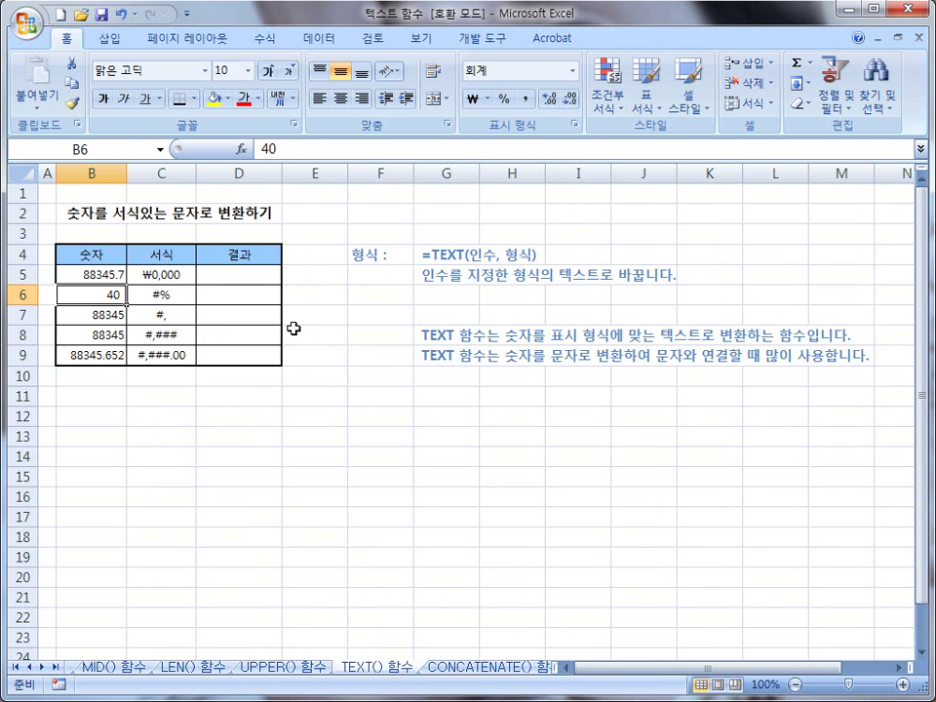
{"action": "mouse_move", "coordinate": [122, 357]}
{"action": "left_mouse_down"}
{"action": "mouse_move", "coordinate": [107, 365]}
{"action": "mouse_move", "coordinate": [77, 334]}
{"action": "mouse_move", "coordinate": [117, 306]}
{"action": "mouse_move", "coordinate": [117, 366]}
{"action": "left_mouse_up"}
{"action": "mouse_move", "coordinate": [174, 363]}
{"action": "left_mouse_down"}
{"action": "mouse_move", "coordinate": [121, 312]}
{"action": "mouse_move", "coordinate": [172, 269]}
{"action": "mouse_move", "coordinate": [179, 364]}
{"action": "left_mouse_up"}
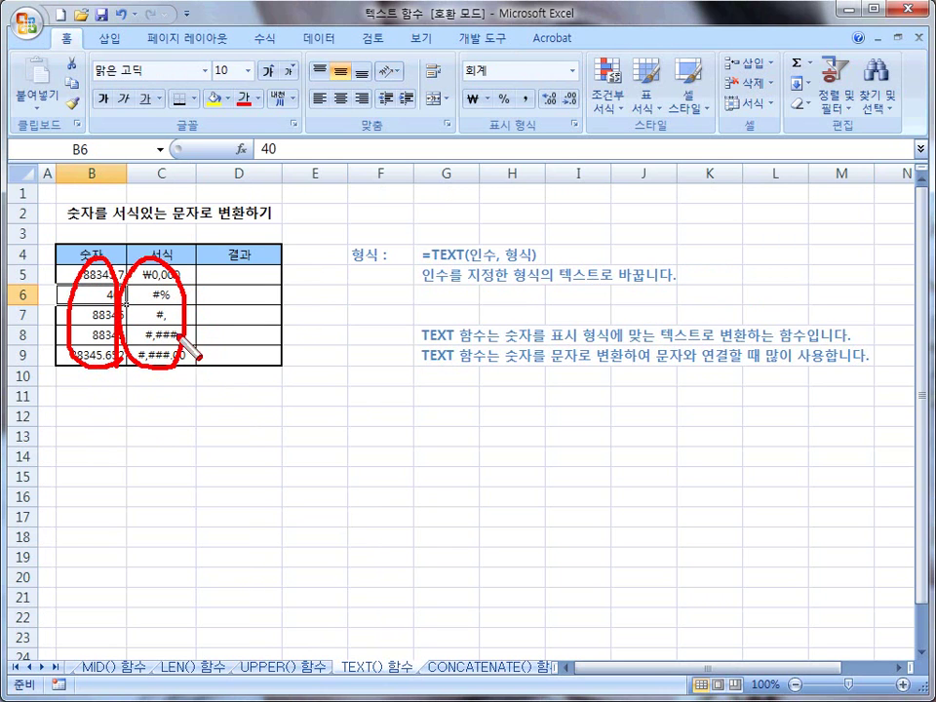
{"action": "key", "text": "Escape"}
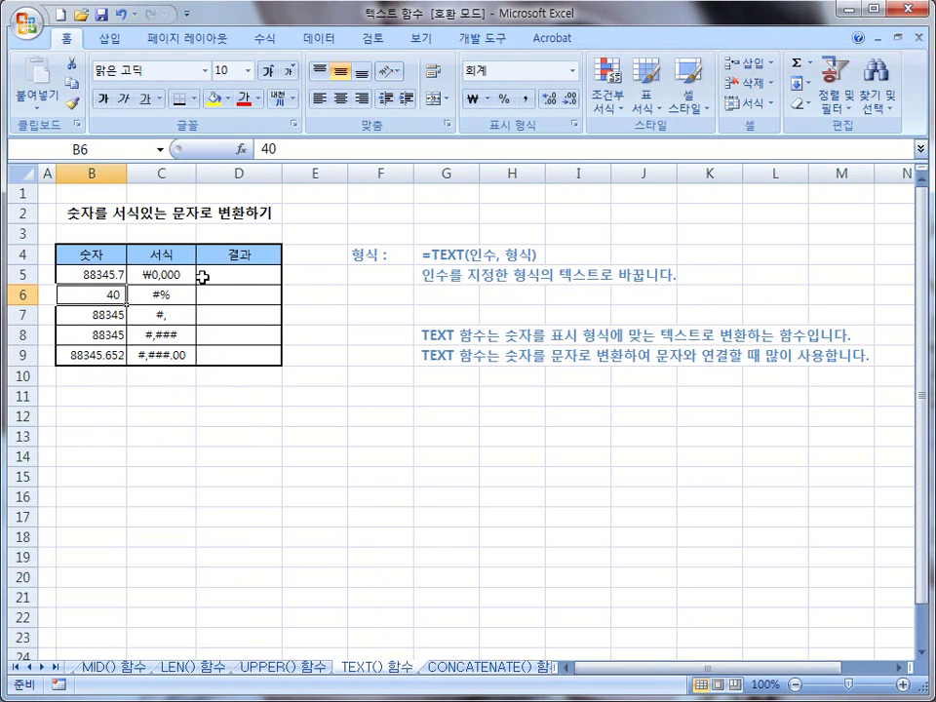
{"action": "left_click", "coordinate": [207, 275]}
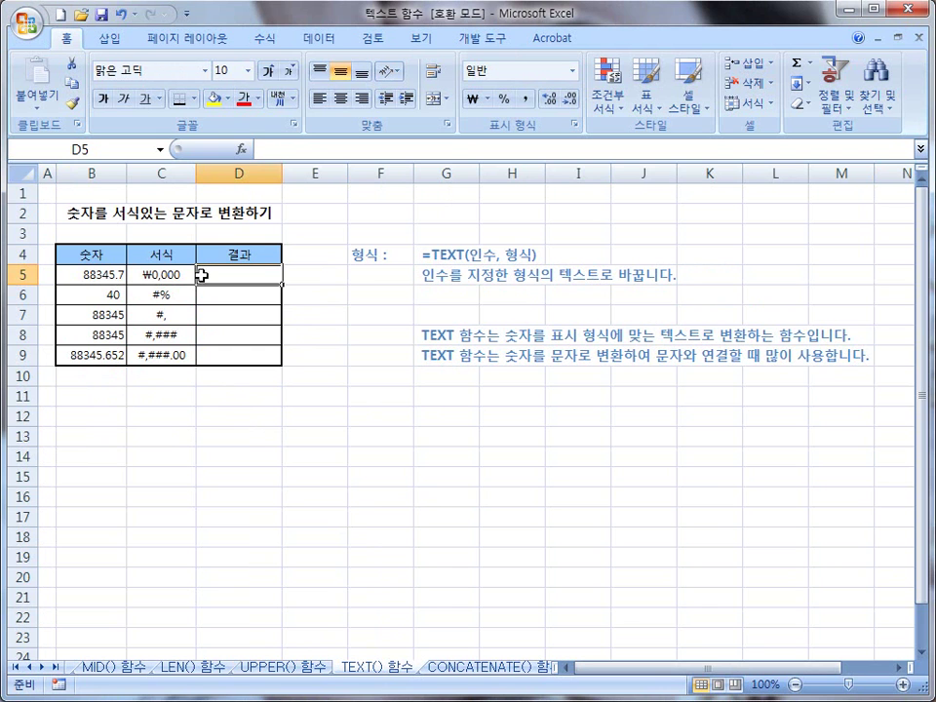
{"action": "key", "text": "ctrl+shift+d"}
{"action": "left_click_drag", "start_coordinate": [423, 264], "coordinate": [532, 259]}
{"action": "mouse_move", "coordinate": [426, 283]}
{"action": "left_mouse_down"}
{"action": "mouse_move", "coordinate": [570, 291]}
{"action": "mouse_move", "coordinate": [682, 279]}
{"action": "mouse_move", "coordinate": [590, 261]}
{"action": "mouse_move", "coordinate": [429, 264]}
{"action": "mouse_move", "coordinate": [427, 291]}
{"action": "left_mouse_up"}
{"action": "key", "text": "e"}
{"action": "left_click_drag", "start_coordinate": [421, 341], "coordinate": [841, 345]}
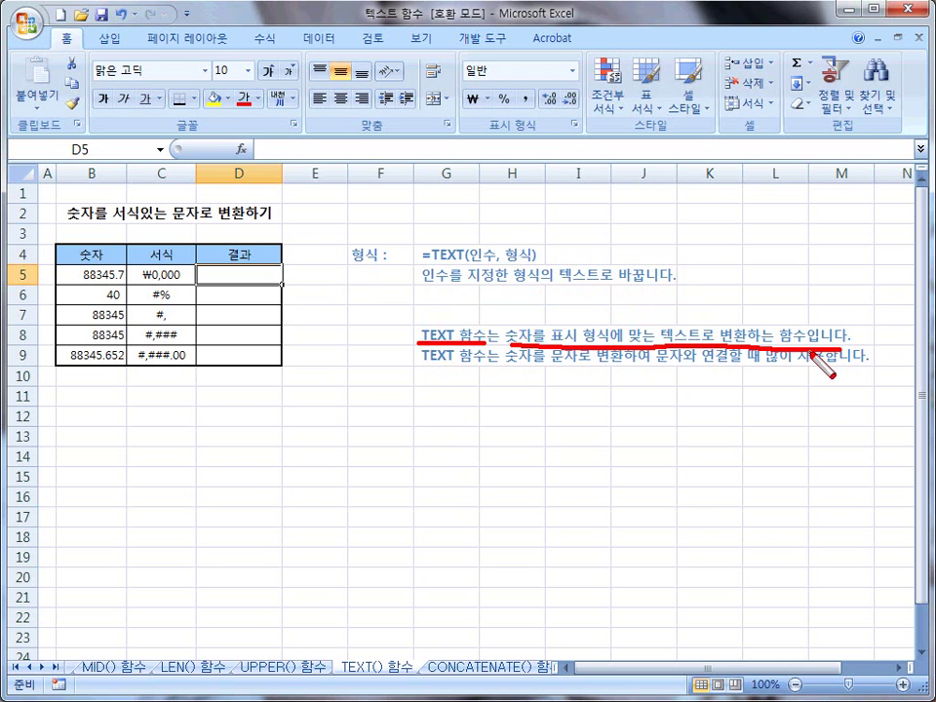
{"action": "left_click_drag", "start_coordinate": [419, 367], "coordinate": [840, 369]}
{"action": "key", "text": "Escape"}
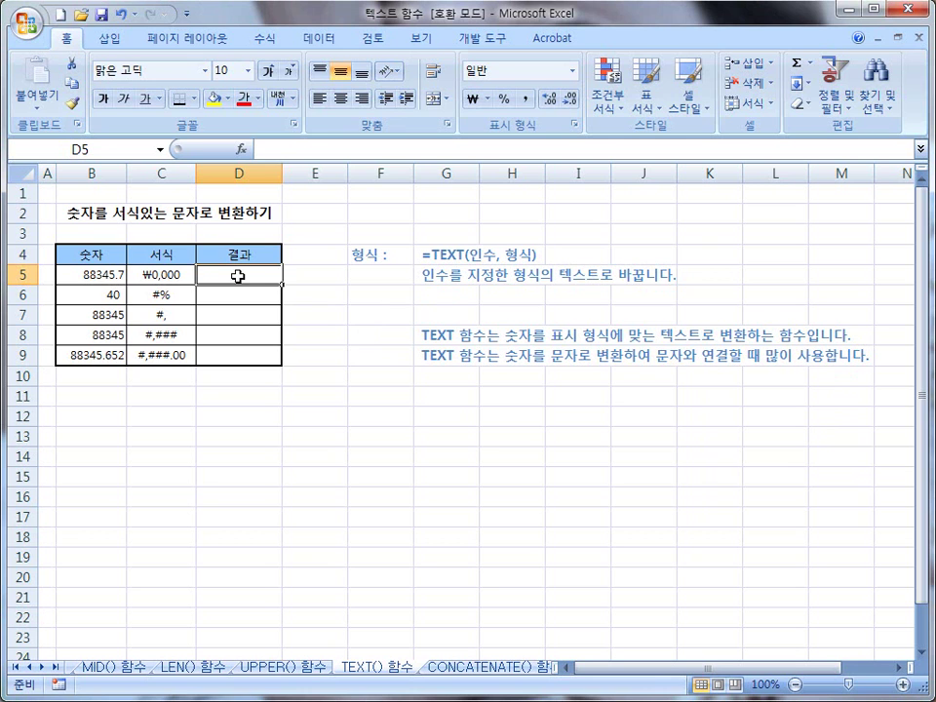
Enter the formula =text(B5,C5) in cell D5 to convert the number with the ₩0,000 format.
{"action": "type", "text": "=te"}
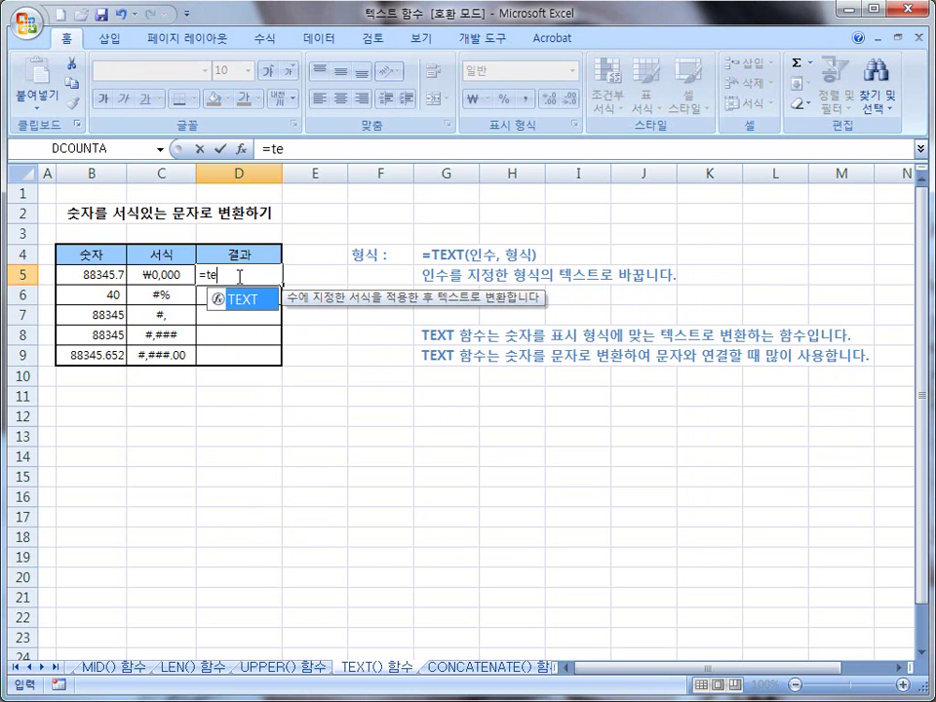
{"action": "type", "text": "xt("}
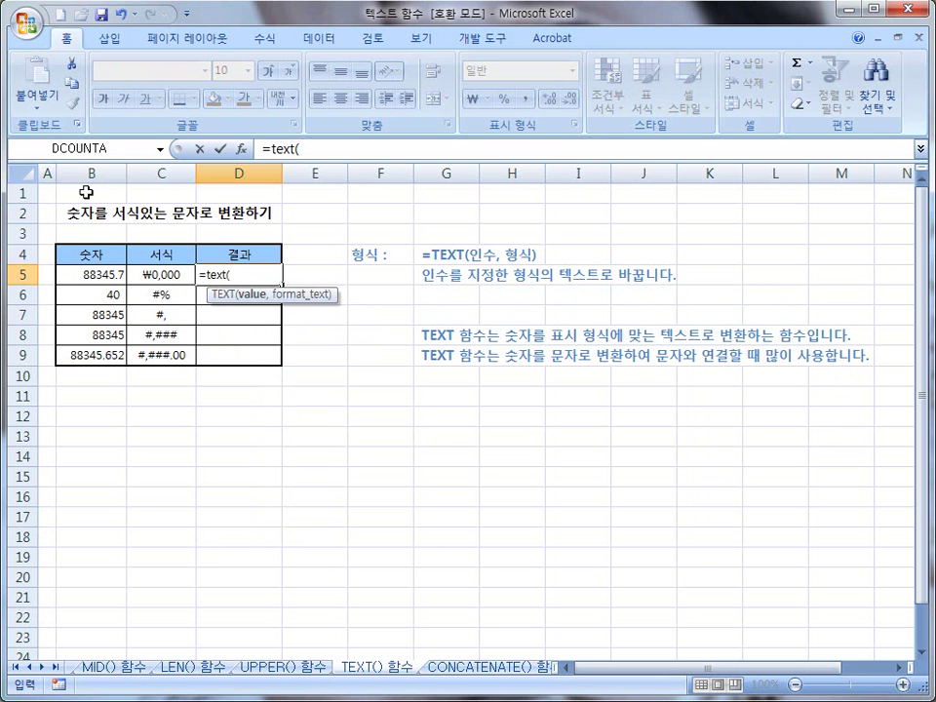
{"action": "left_click", "coordinate": [92, 278]}
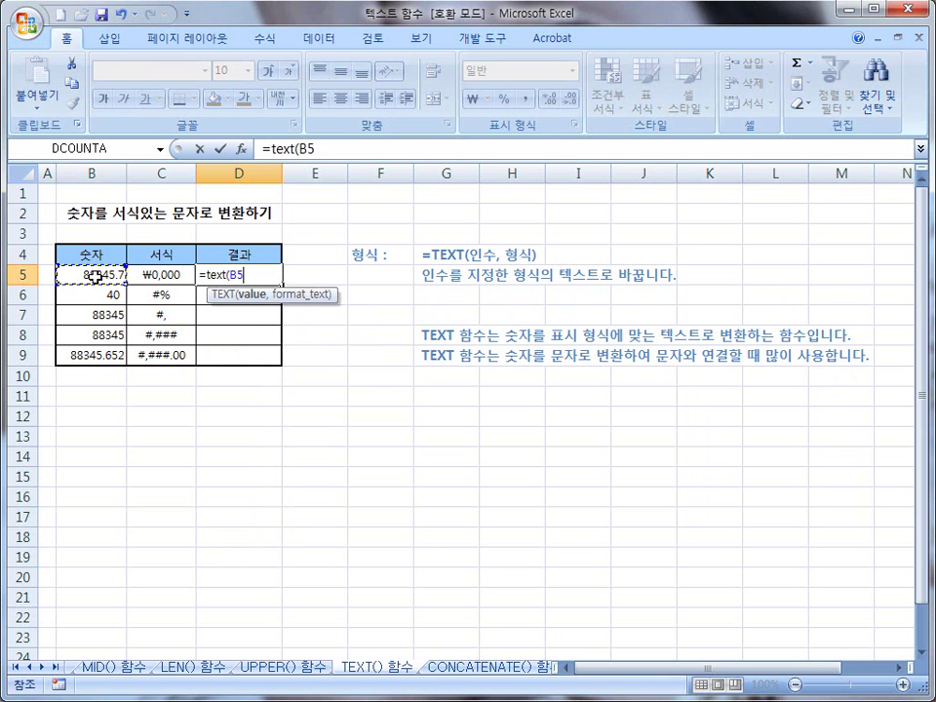
{"action": "type", "text": ","}
{"action": "left_click", "coordinate": [161, 277]}
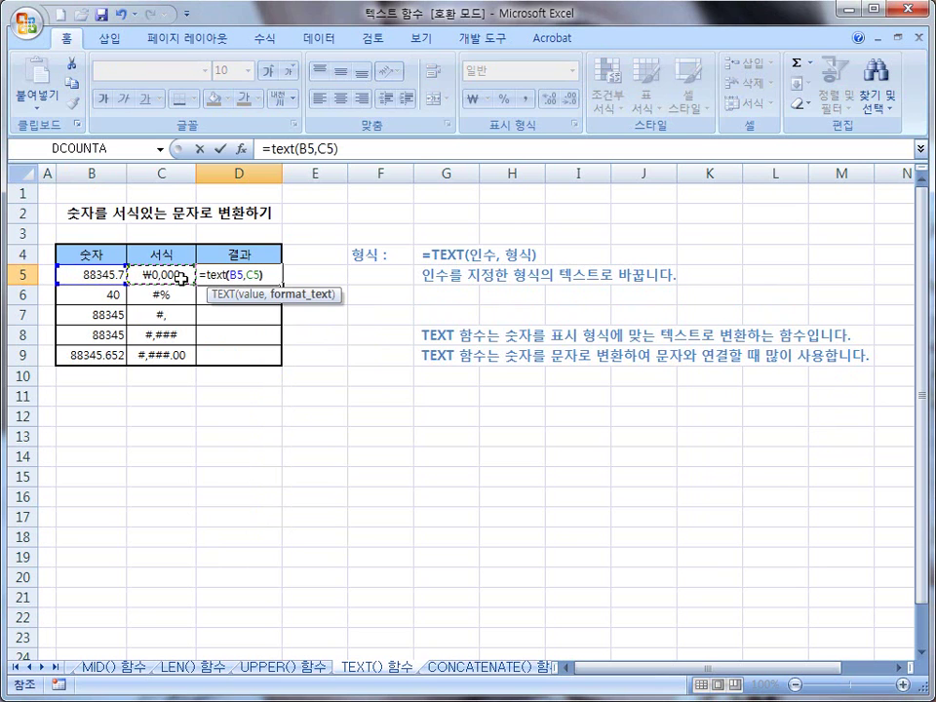
{"action": "type", "text": ")"}
{"action": "key", "text": "Return"}
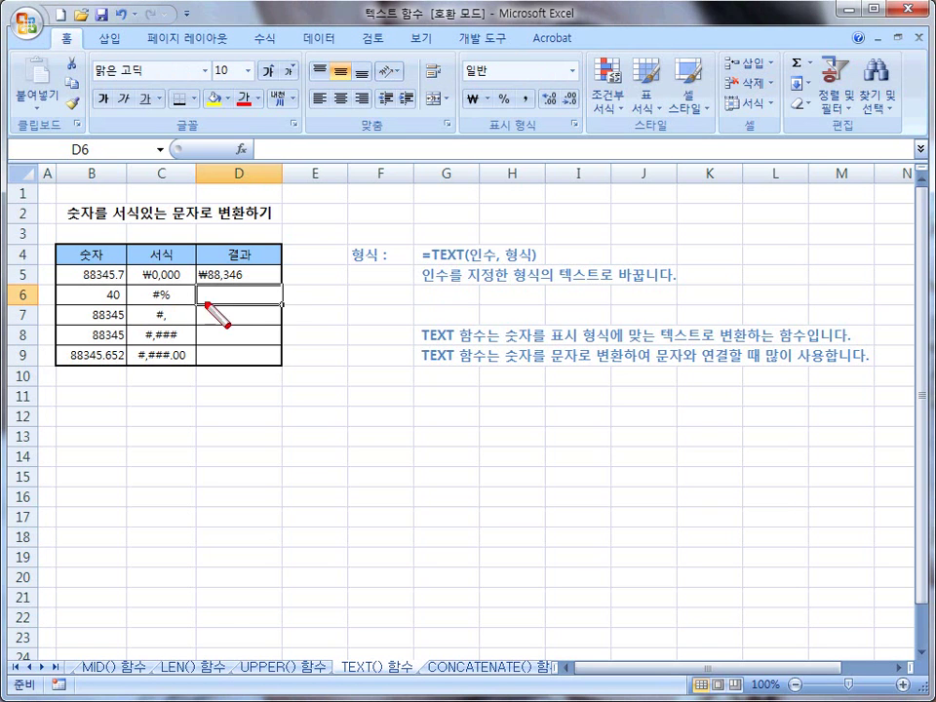
{"action": "mouse_move", "coordinate": [236, 278]}
{"action": "left_mouse_down"}
{"action": "mouse_move", "coordinate": [242, 266]}
{"action": "mouse_move", "coordinate": [235, 281]}
{"action": "mouse_move", "coordinate": [230, 263]}
{"action": "mouse_move", "coordinate": [227, 283]}
{"action": "left_mouse_up"}
{"action": "key", "text": "e"}
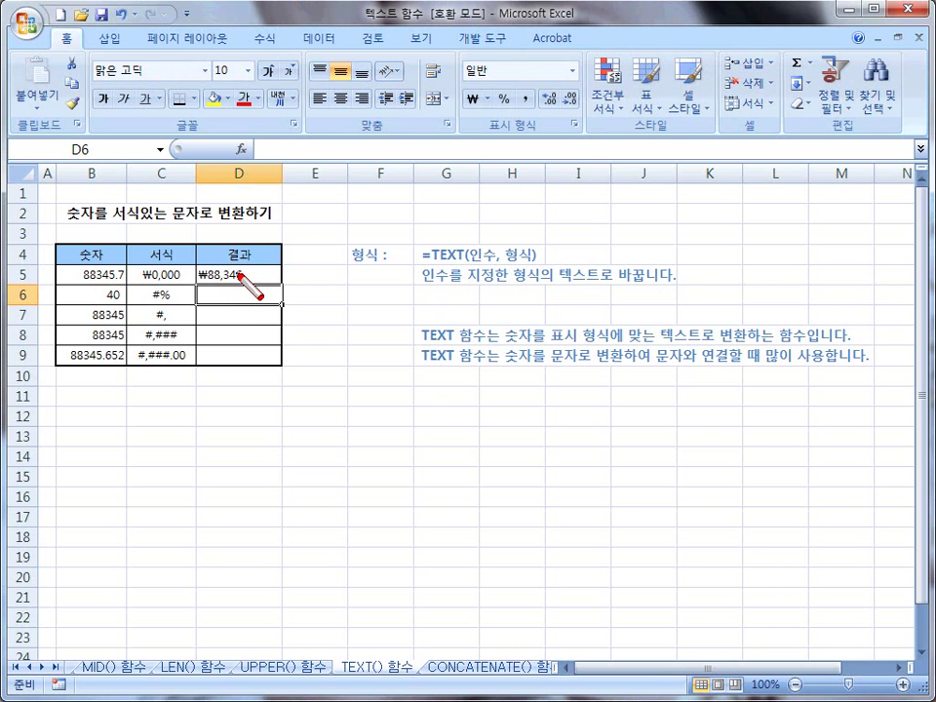
{"action": "mouse_move", "coordinate": [244, 283]}
{"action": "left_mouse_down"}
{"action": "mouse_move", "coordinate": [201, 276]}
{"action": "mouse_move", "coordinate": [250, 282]}
{"action": "left_mouse_up"}
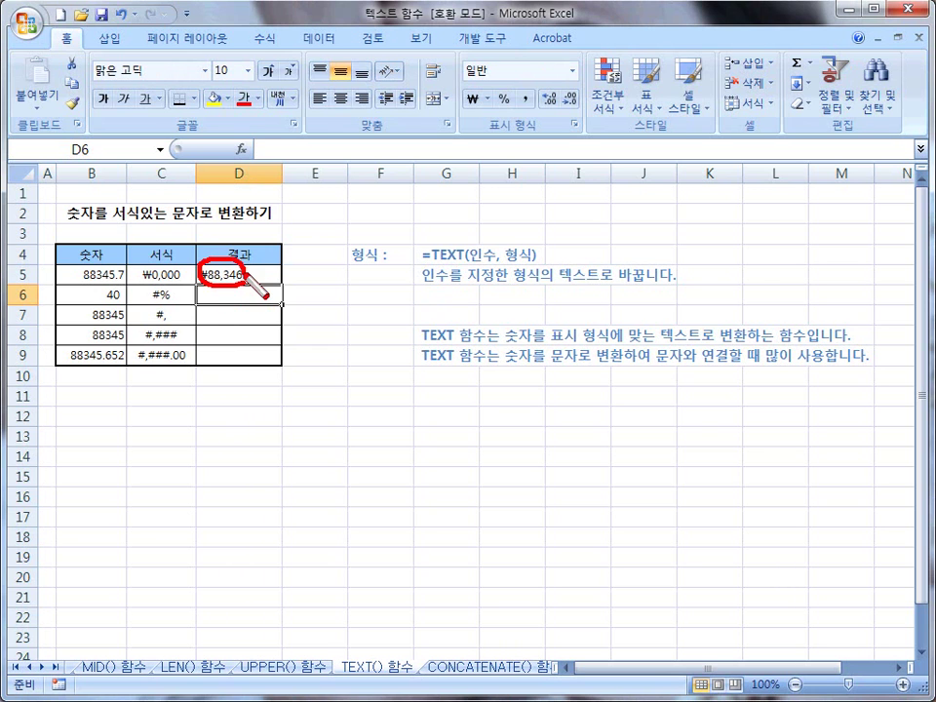
{"action": "key", "text": "Escape"}
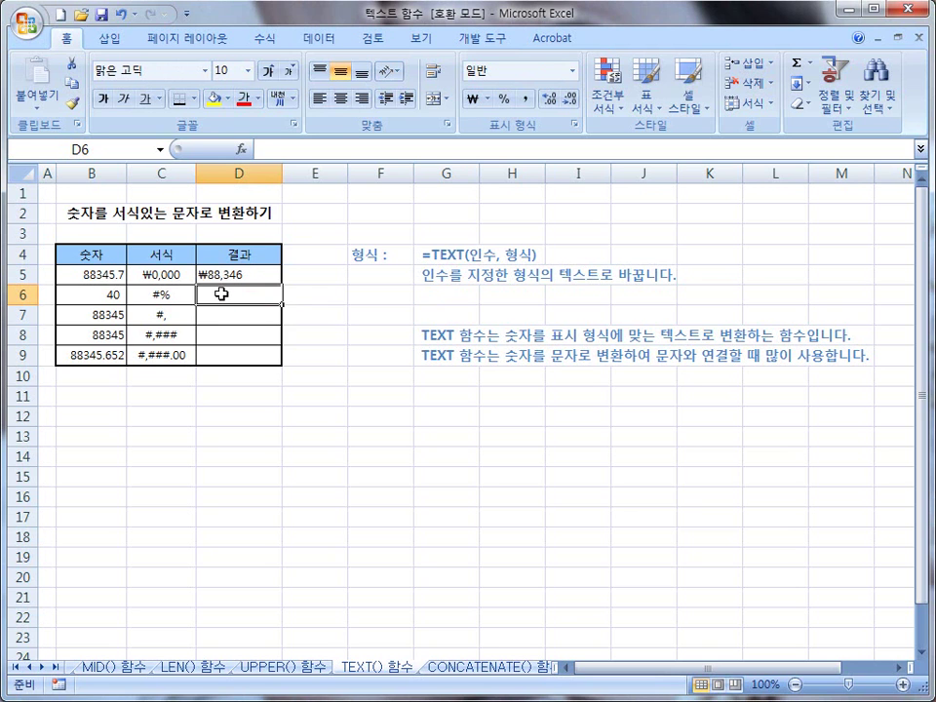
Enter the formula =text(B6,C6) in cell D6 to convert the number with the #% format.
{"action": "type", "text": "="}
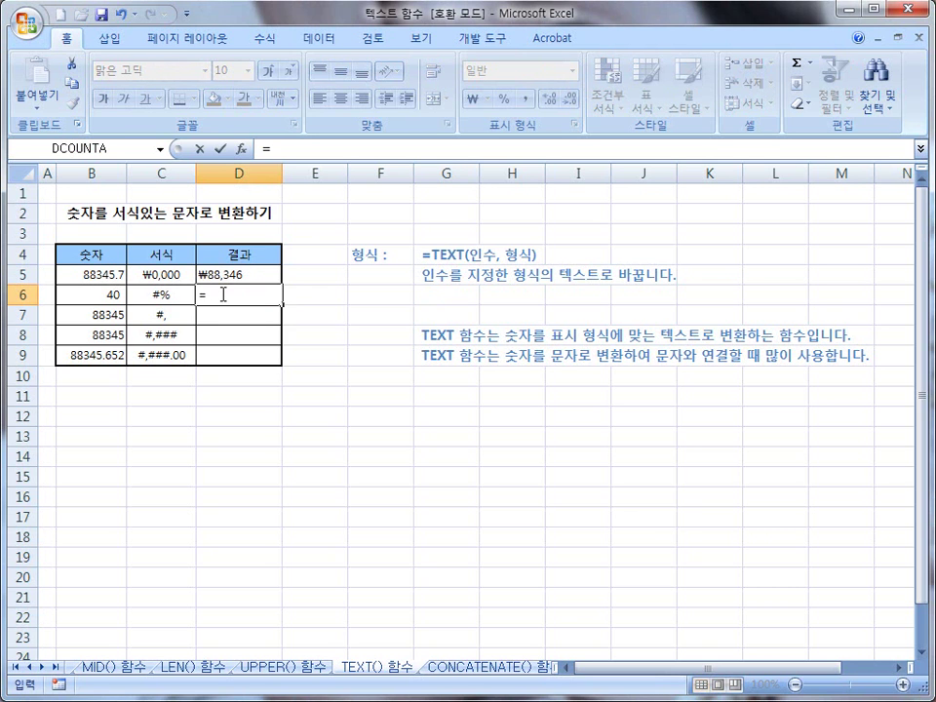
{"action": "type", "text": "text("}
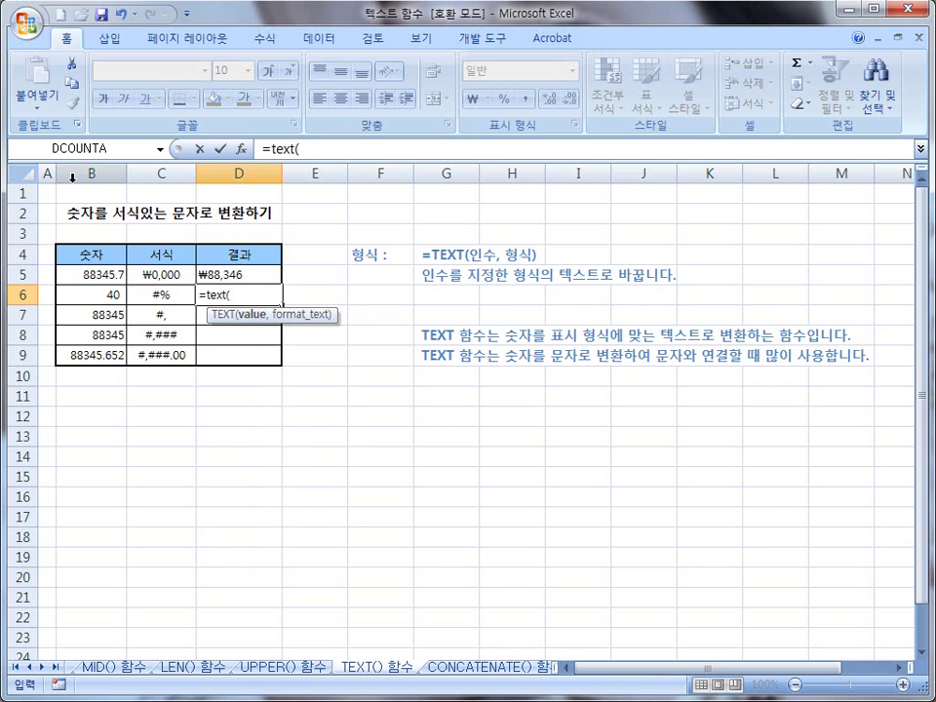
{"action": "left_click", "coordinate": [94, 296]}
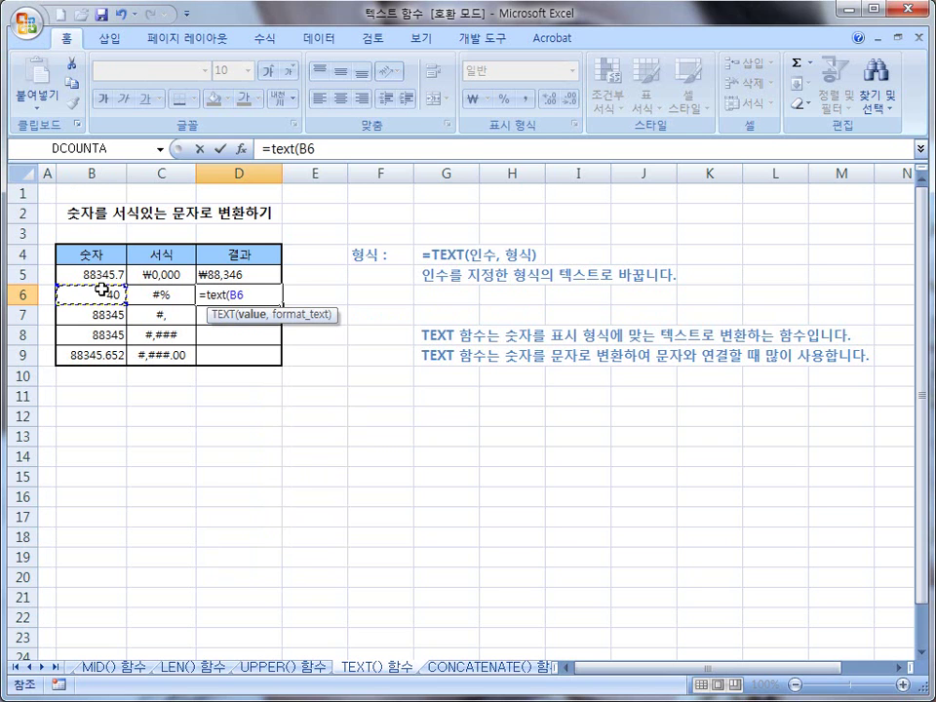
{"action": "type", "text": ","}
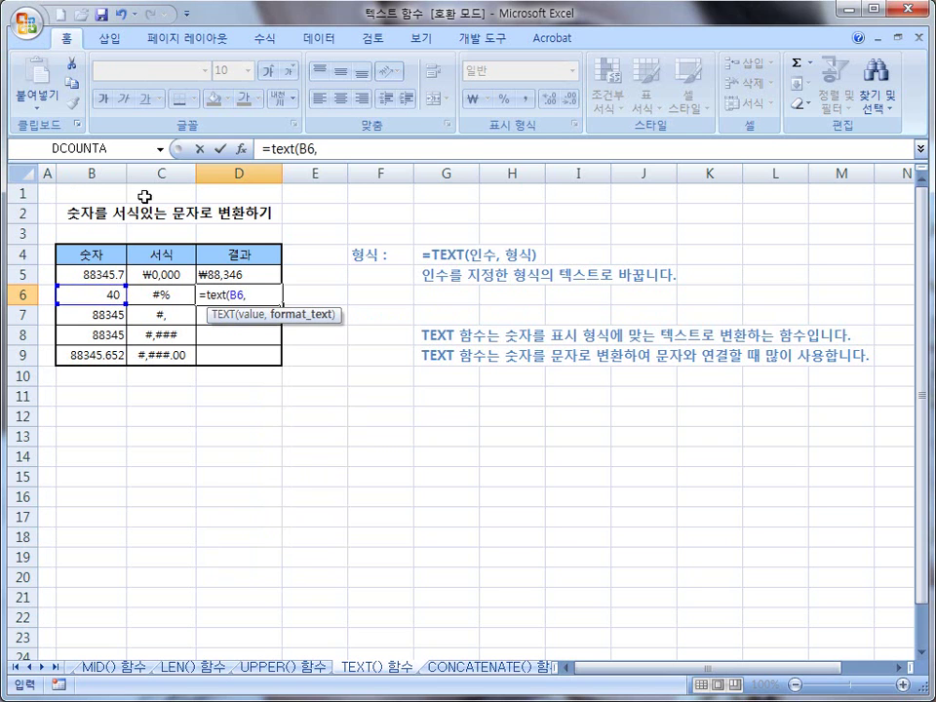
{"action": "left_click", "coordinate": [164, 298]}
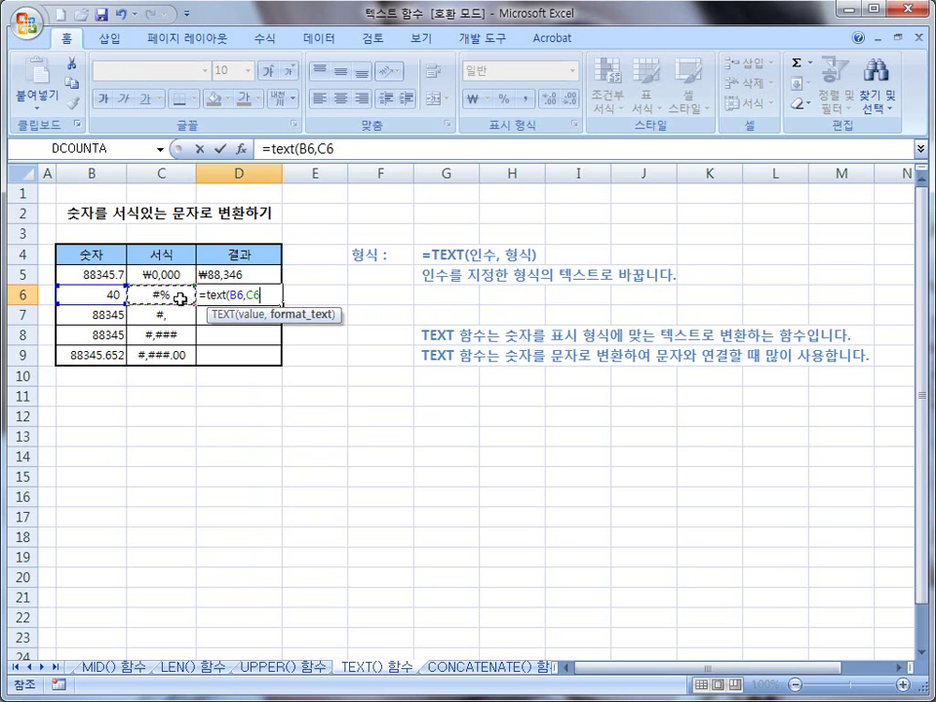
{"action": "type", "text": ")"}
{"action": "key", "text": "Return"}
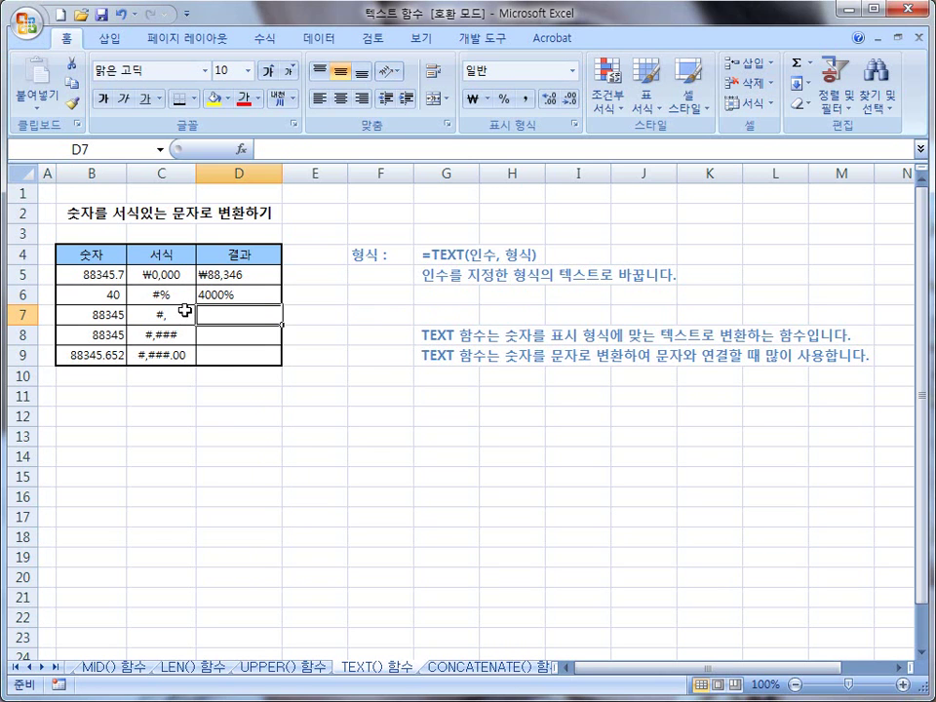
{"action": "key", "text": "ctrl+shift+d"}
{"action": "mouse_move", "coordinate": [173, 297]}
{"action": "left_mouse_down"}
{"action": "mouse_move", "coordinate": [181, 334]}
{"action": "mouse_move", "coordinate": [184, 314]}
{"action": "mouse_move", "coordinate": [144, 316]}
{"action": "mouse_move", "coordinate": [162, 315]}
{"action": "left_mouse_up"}
{"action": "key", "text": "Escape"}
Enter the formula =text(B7,C7) in cell D7 to convert the number with the #, format.
{"action": "type", "text": "=t"}
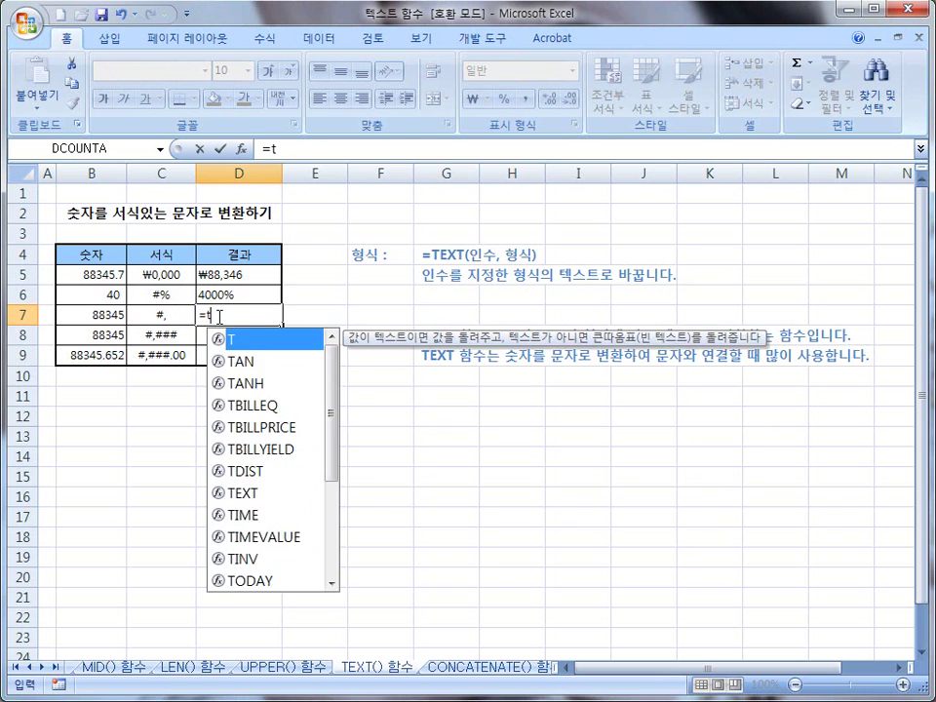
{"action": "type", "text": "ext("}
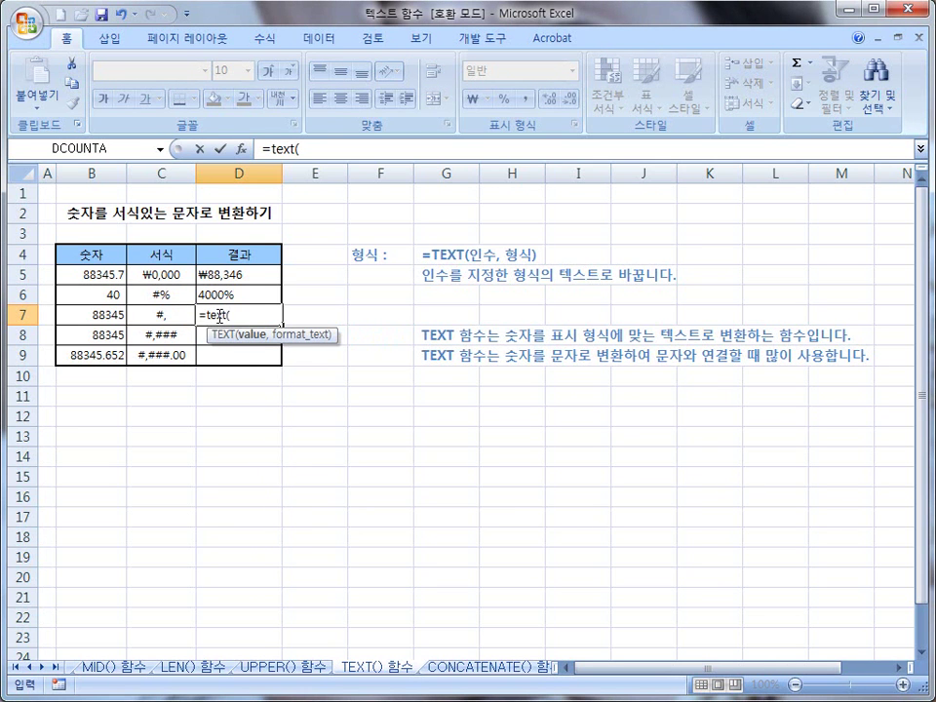
{"action": "left_click", "coordinate": [95, 315]}
{"action": "type", "text": ","}
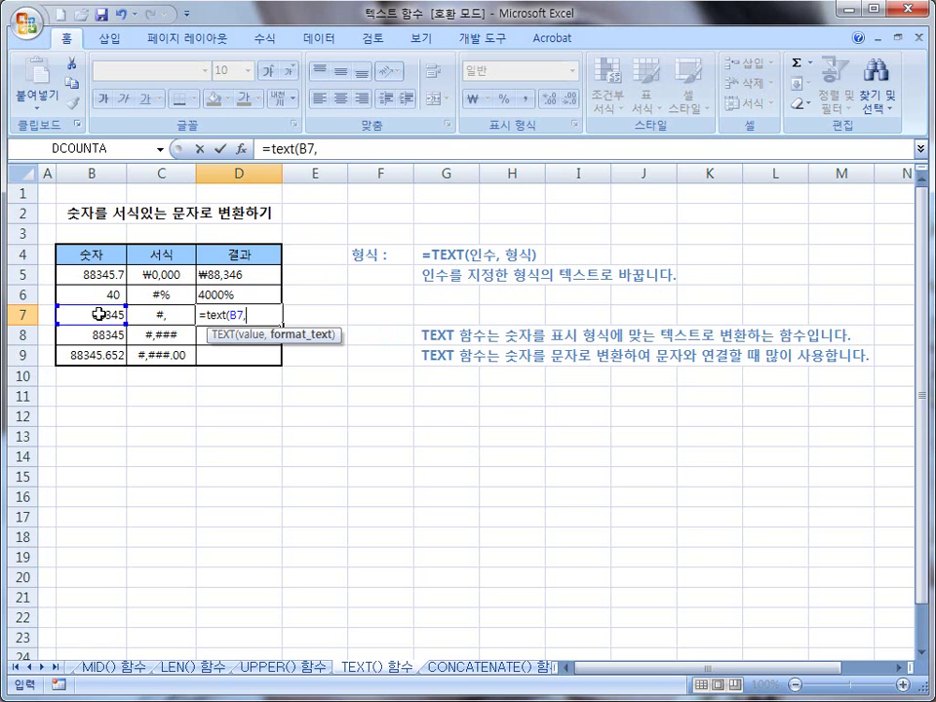
{"action": "left_click", "coordinate": [156, 314]}
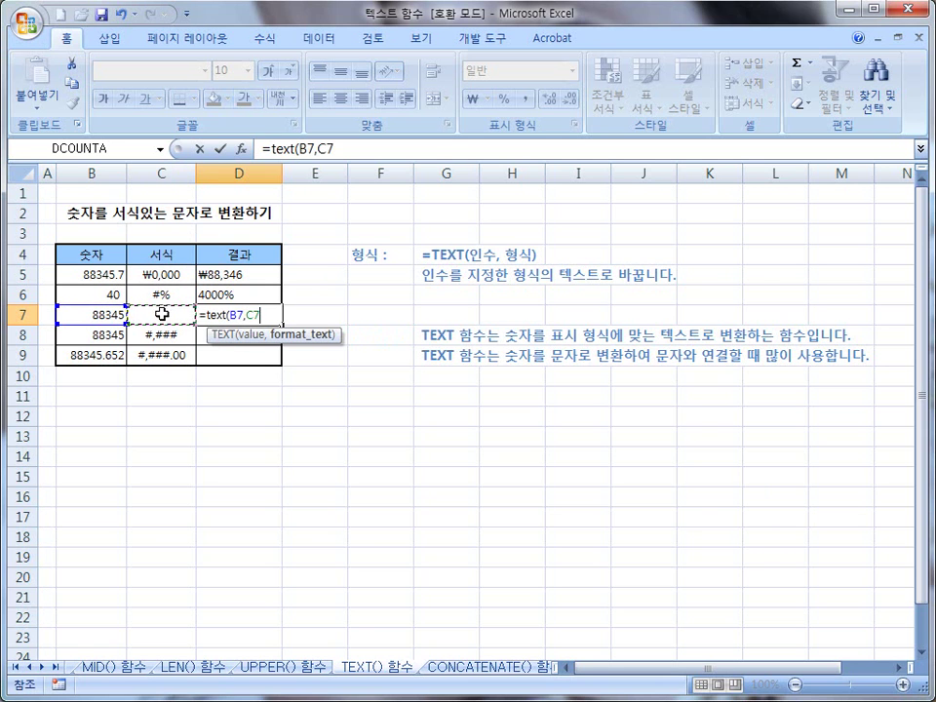
{"action": "type", "text": ")"}
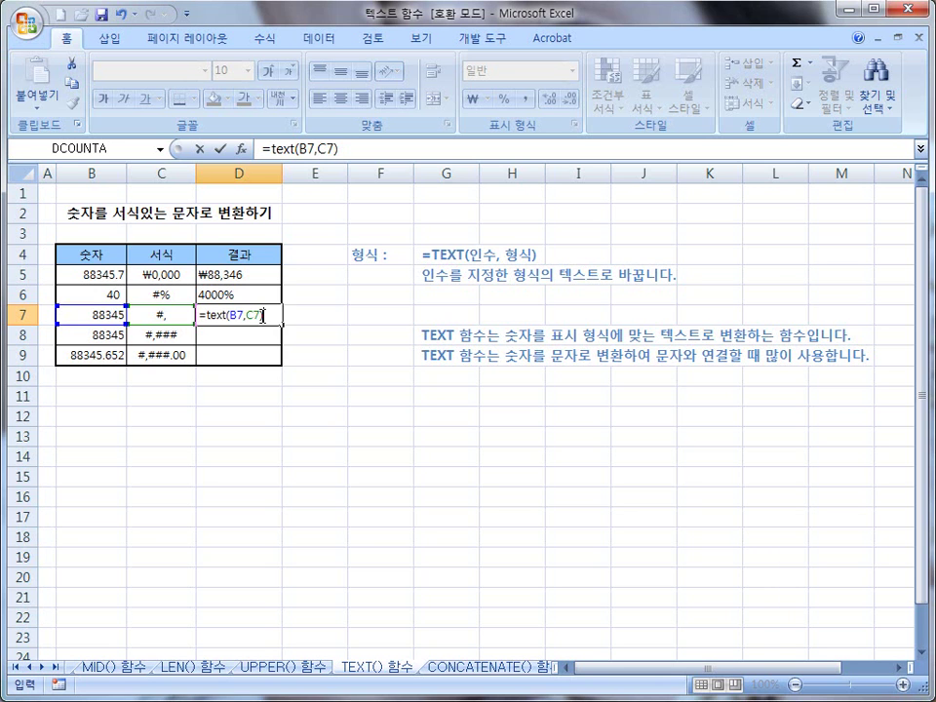
{"action": "key", "text": "Return"}
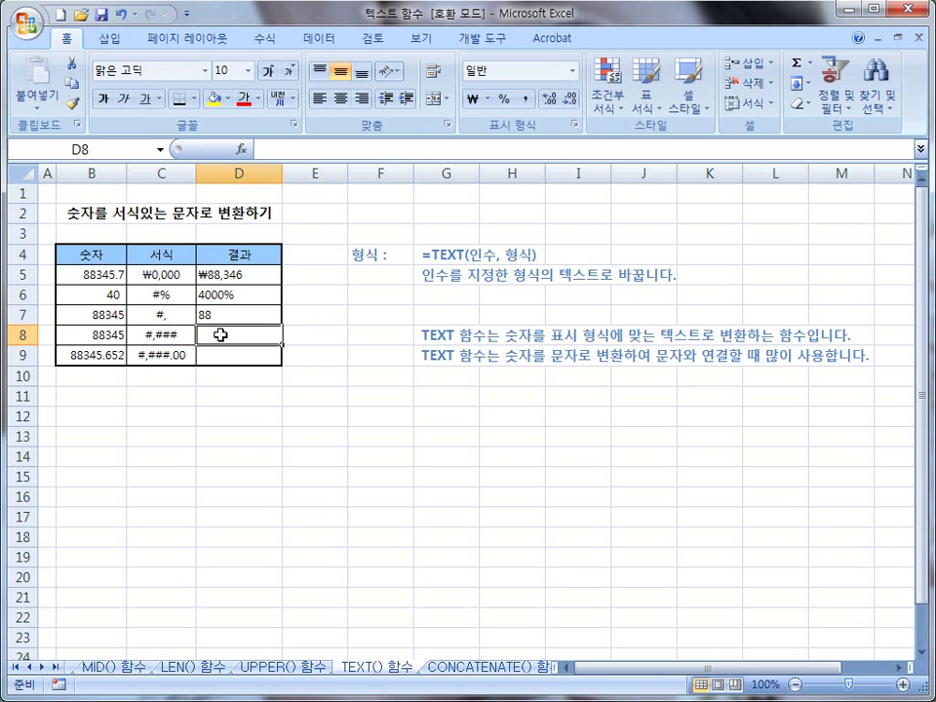
Enter the formula =text(B8,C8) in cell D8 to convert the number with the #,### format.
{"action": "type", "text": "="}
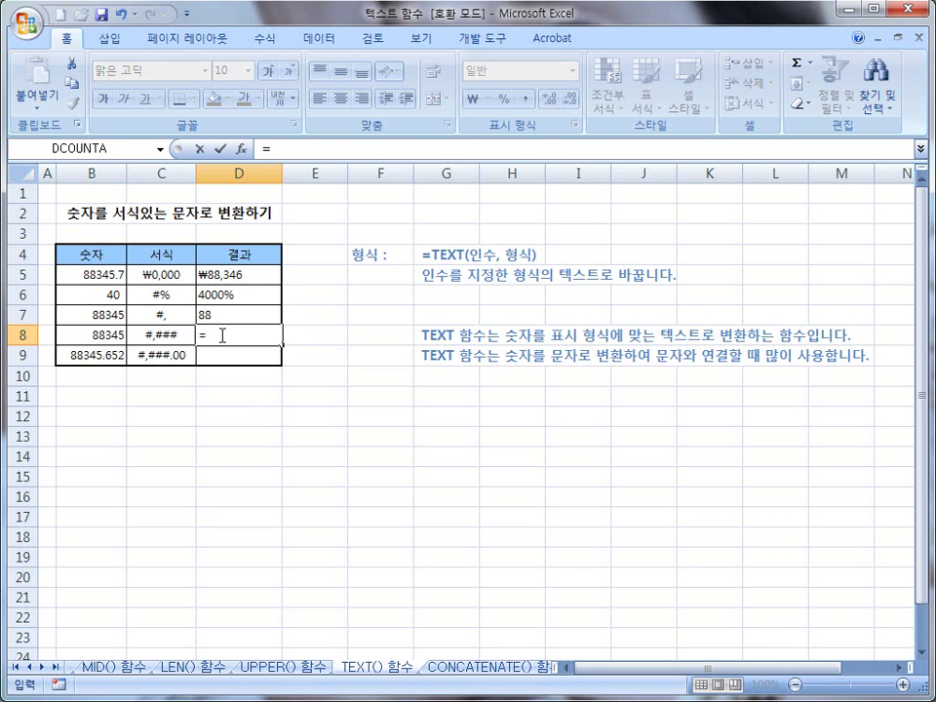
{"action": "type", "text": "text("}
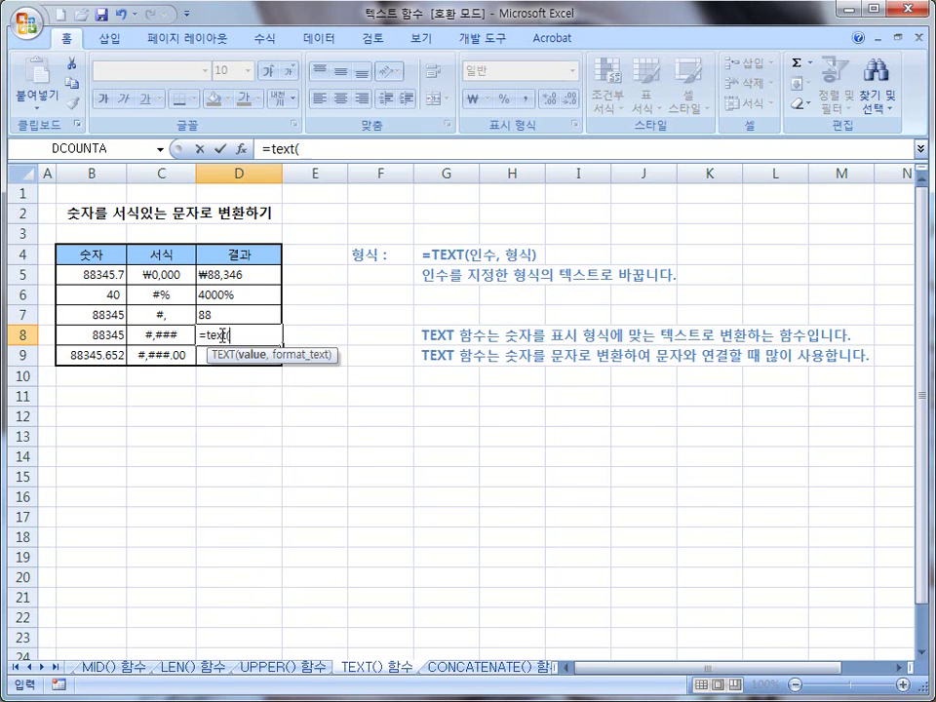
{"action": "left_click", "coordinate": [104, 330]}
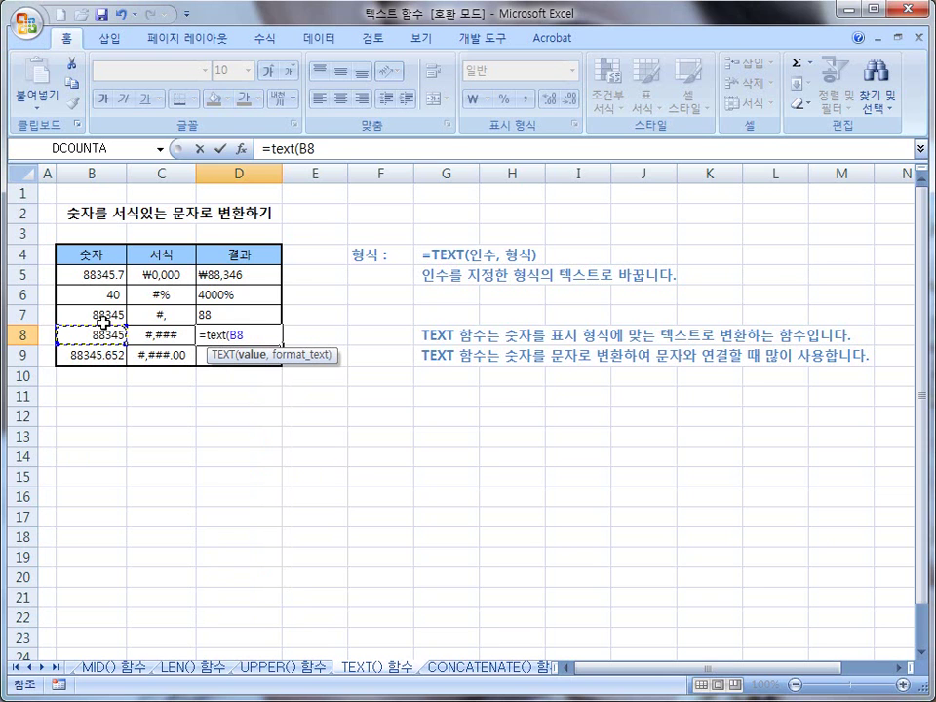
{"action": "type", "text": ","}
{"action": "left_click", "coordinate": [163, 335]}
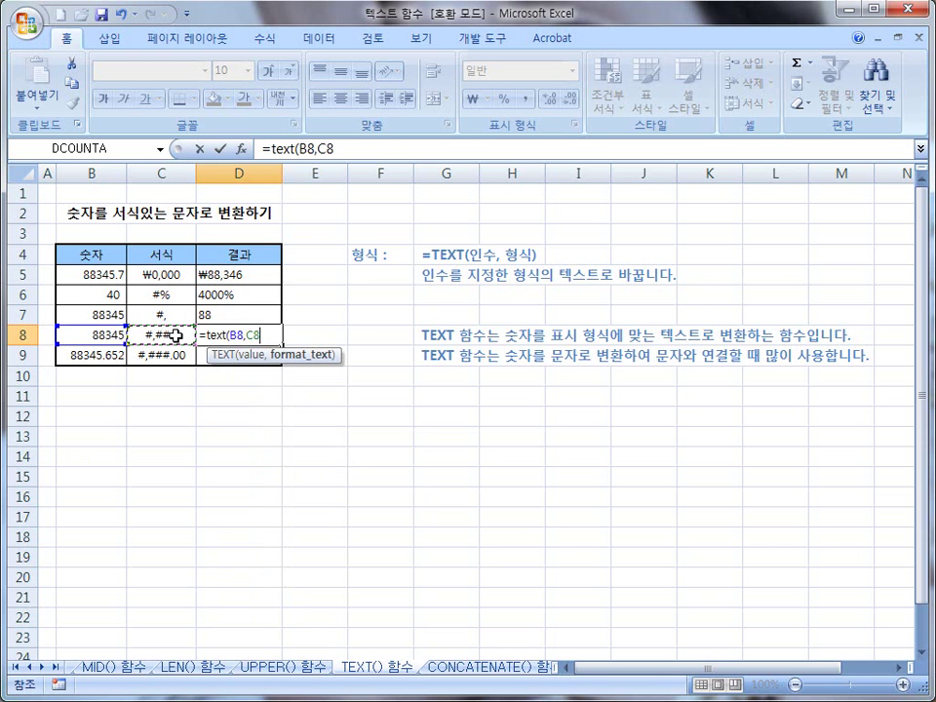
{"action": "type", "text": ")"}
{"action": "key", "text": "Return"}
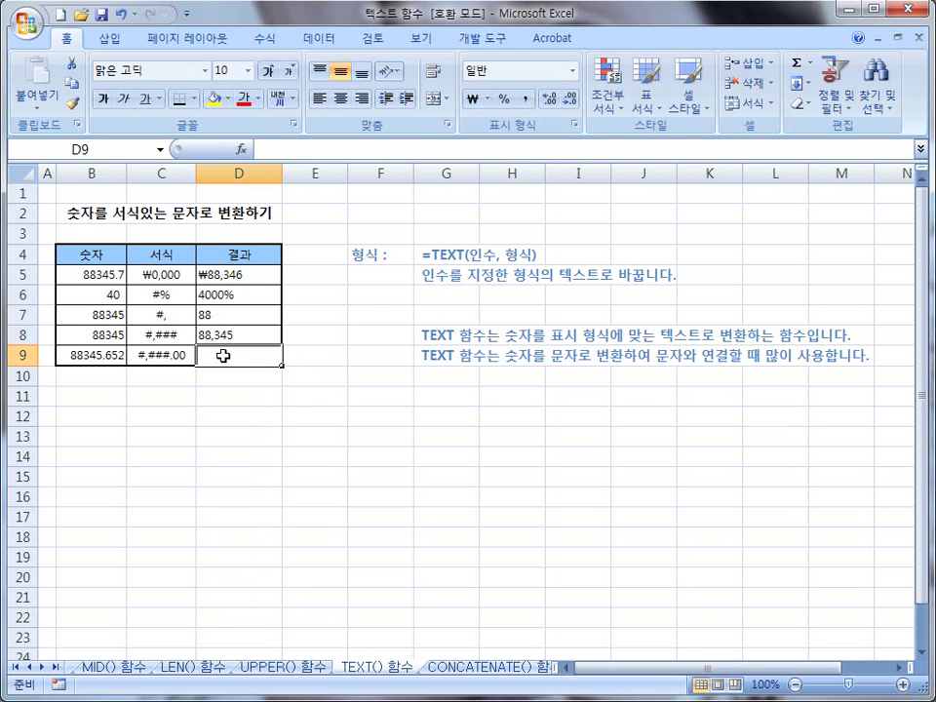
Enter a TEXT formula in cell D9 that converts the number in B9 with the #,###.00 format from C9.
{"action": "type", "text": "=text("}
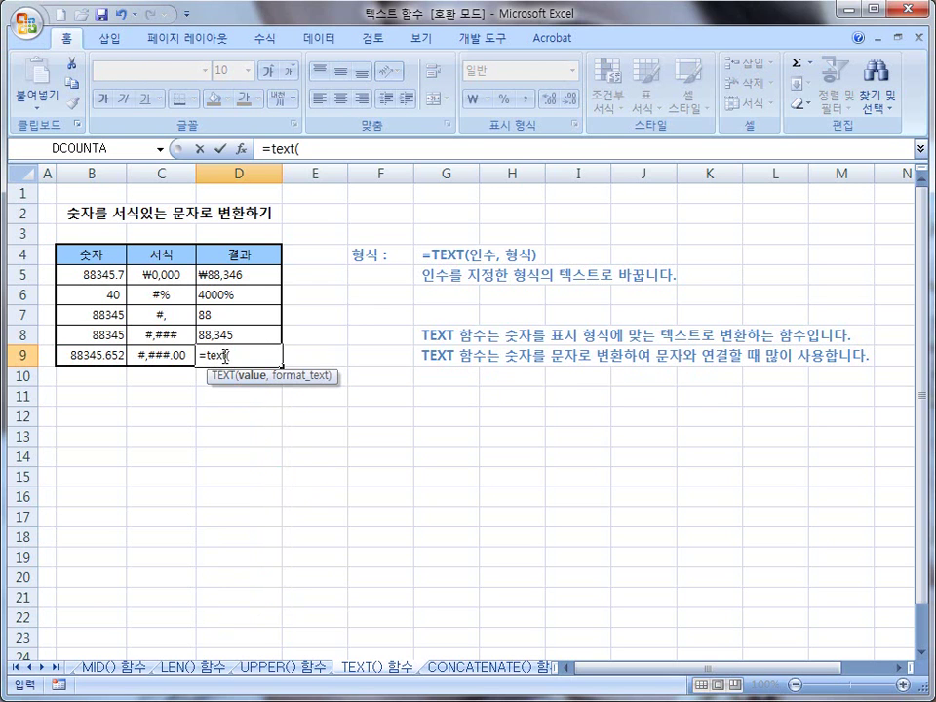
{"action": "left_click", "coordinate": [97, 354]}
{"action": "type", "text": ","}
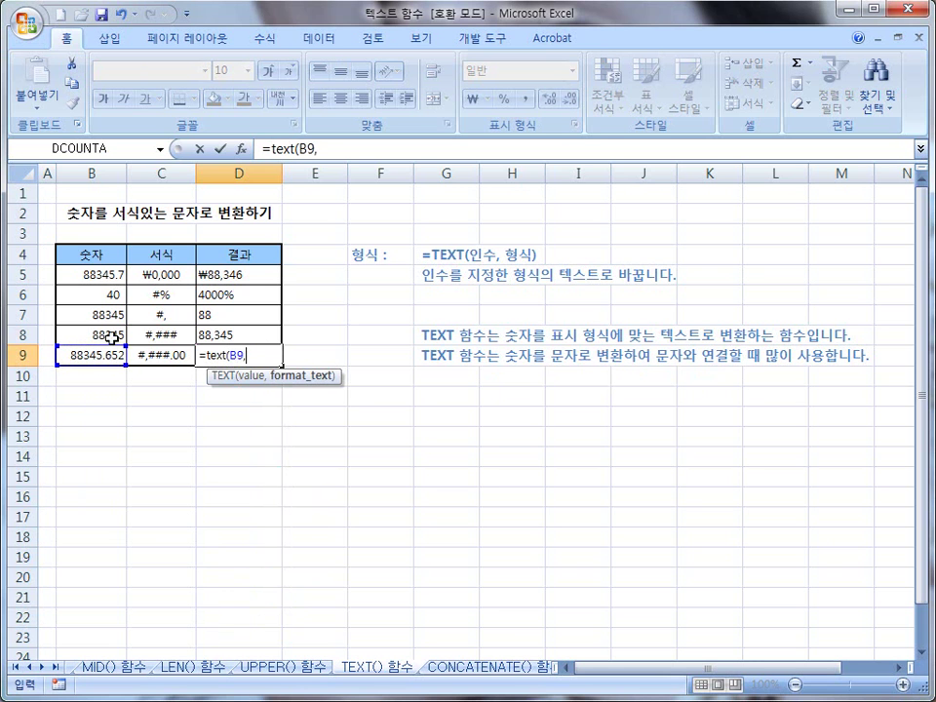
{"action": "left_click", "coordinate": [168, 356]}
{"action": "type", "text": ")"}
{"action": "key", "text": "Return"}
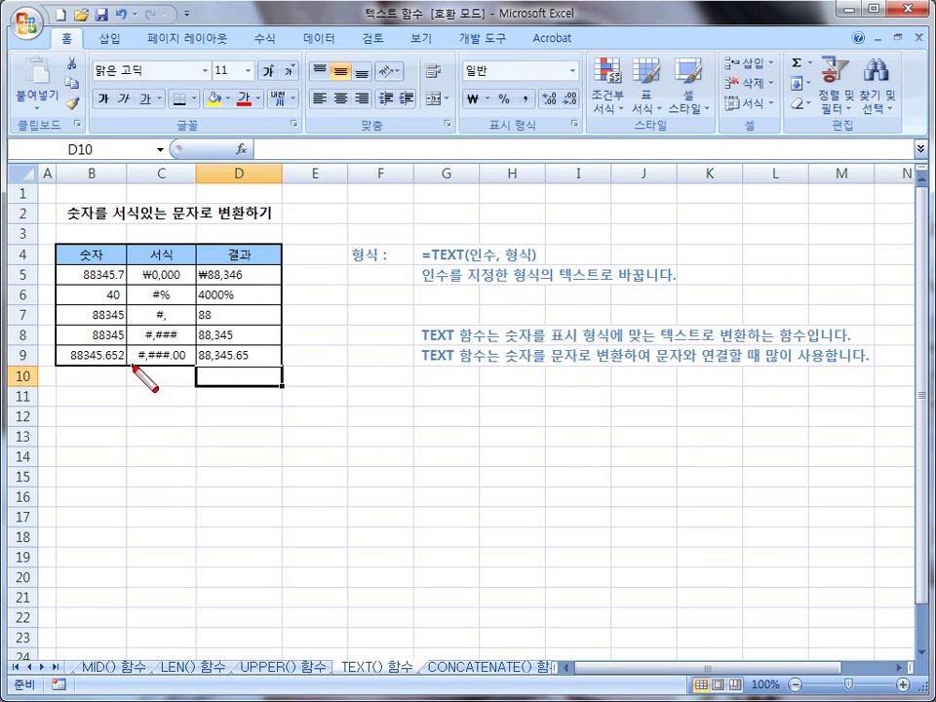
Open the CONCATENATE() 함수 worksheet.
{"action": "left_click_drag", "start_coordinate": [132, 365], "coordinate": [187, 365]}
{"action": "key", "text": "Escape"}
{"action": "left_click", "coordinate": [464, 667]}
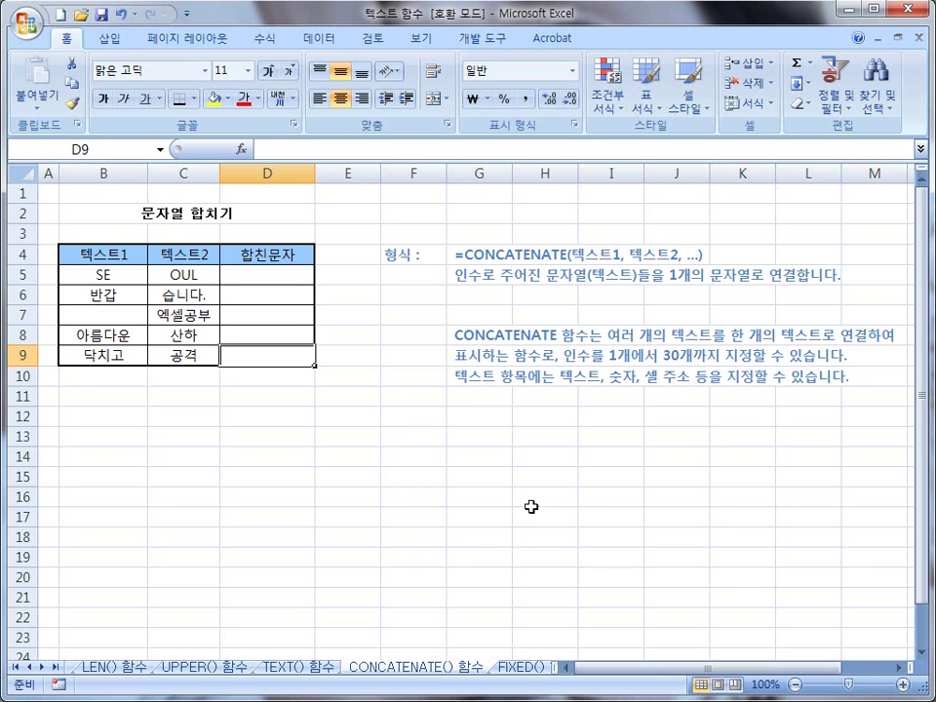
{"action": "mouse_move", "coordinate": [624, 263]}
{"action": "left_mouse_down"}
{"action": "mouse_move", "coordinate": [573, 259]}
{"action": "mouse_move", "coordinate": [638, 244]}
{"action": "mouse_move", "coordinate": [701, 258]}
{"action": "left_mouse_up"}
{"action": "key", "text": "e"}
{"action": "mouse_move", "coordinate": [451, 283]}
{"action": "left_mouse_down"}
{"action": "mouse_move", "coordinate": [789, 286]}
{"action": "mouse_move", "coordinate": [712, 305]}
{"action": "mouse_move", "coordinate": [733, 292]}
{"action": "left_mouse_up"}
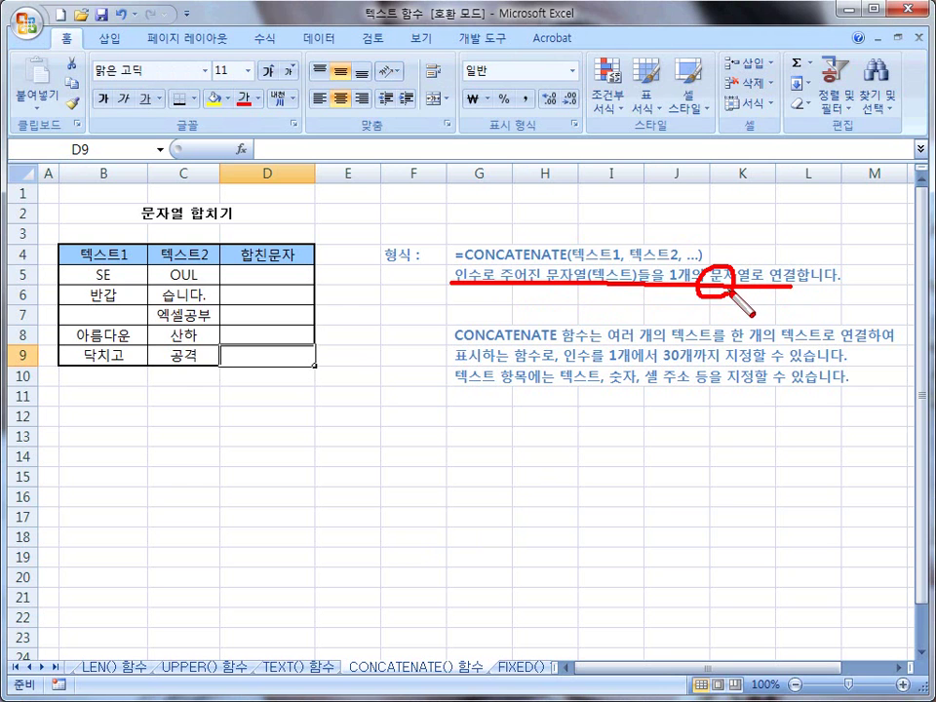
{"action": "key", "text": "Escape"}
{"action": "key", "text": "ctrl+shift+d"}
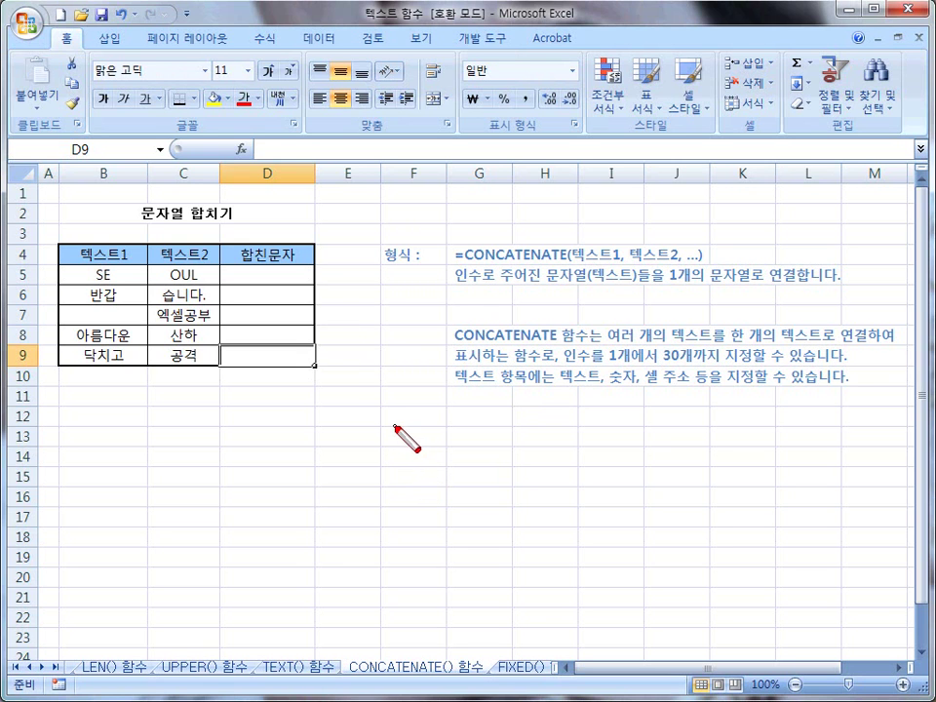
{"action": "mouse_move", "coordinate": [411, 430]}
{"action": "left_mouse_down"}
{"action": "mouse_move", "coordinate": [407, 409]}
{"action": "mouse_move", "coordinate": [411, 462]}
{"action": "mouse_move", "coordinate": [379, 475]}
{"action": "mouse_move", "coordinate": [429, 454]}
{"action": "mouse_move", "coordinate": [390, 385]}
{"action": "mouse_move", "coordinate": [453, 275]}
{"action": "left_mouse_up"}
{"action": "mouse_move", "coordinate": [415, 398]}
{"action": "left_mouse_down"}
{"action": "mouse_move", "coordinate": [454, 266]}
{"action": "mouse_move", "coordinate": [460, 294]}
{"action": "left_mouse_up"}
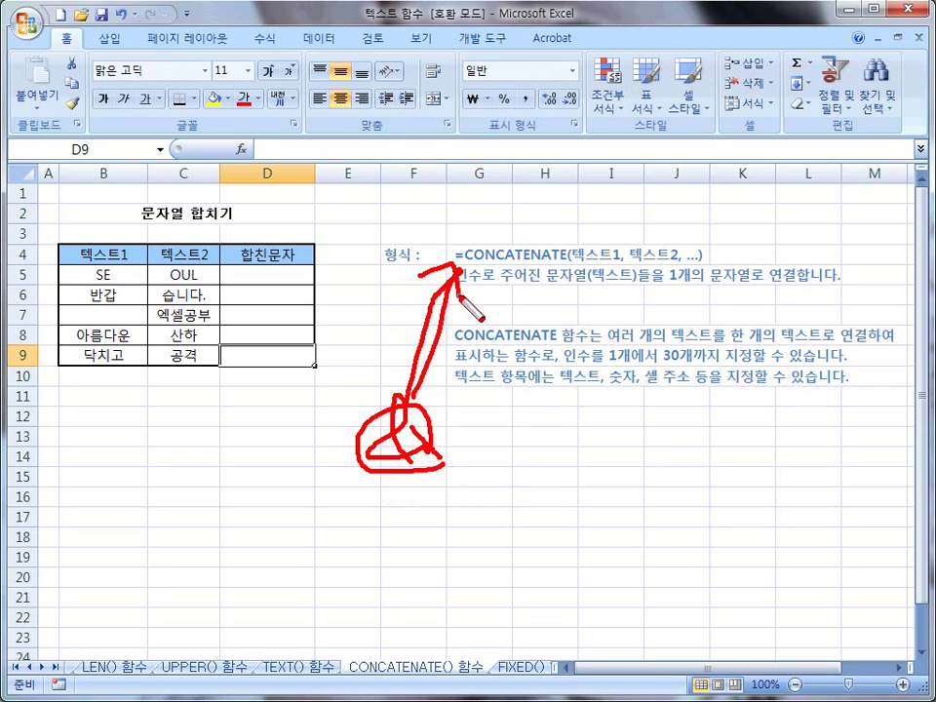
{"action": "key", "text": "Escape"}
Enter =CONCATENATE(B5,c5) in cell D5 to join SE and OUL, and widen columns C and D.
{"action": "left_click", "coordinate": [262, 275]}
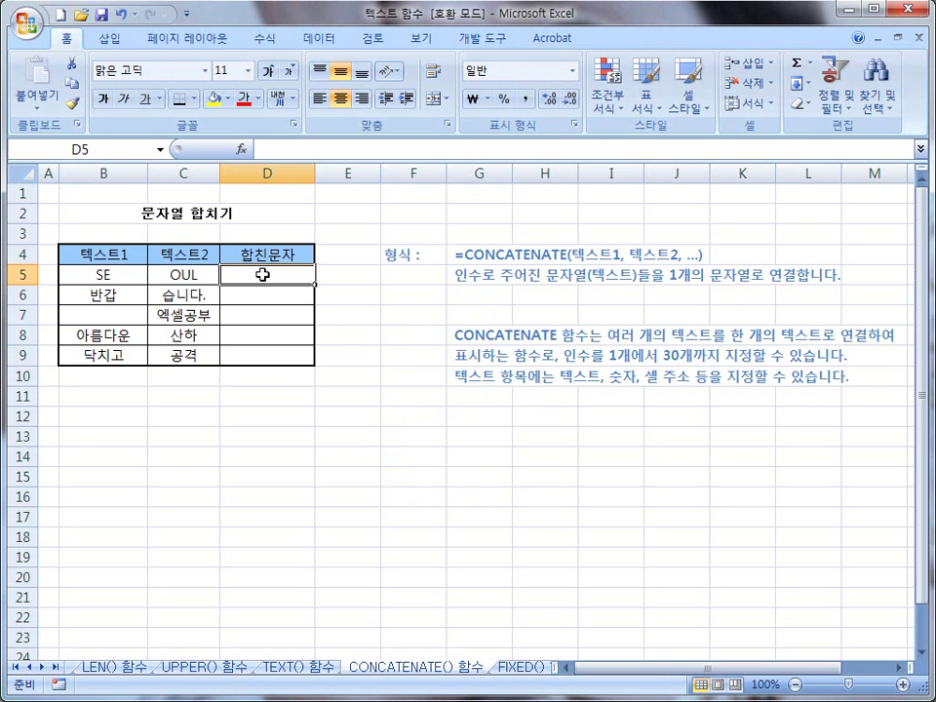
{"action": "type", "text": "="}
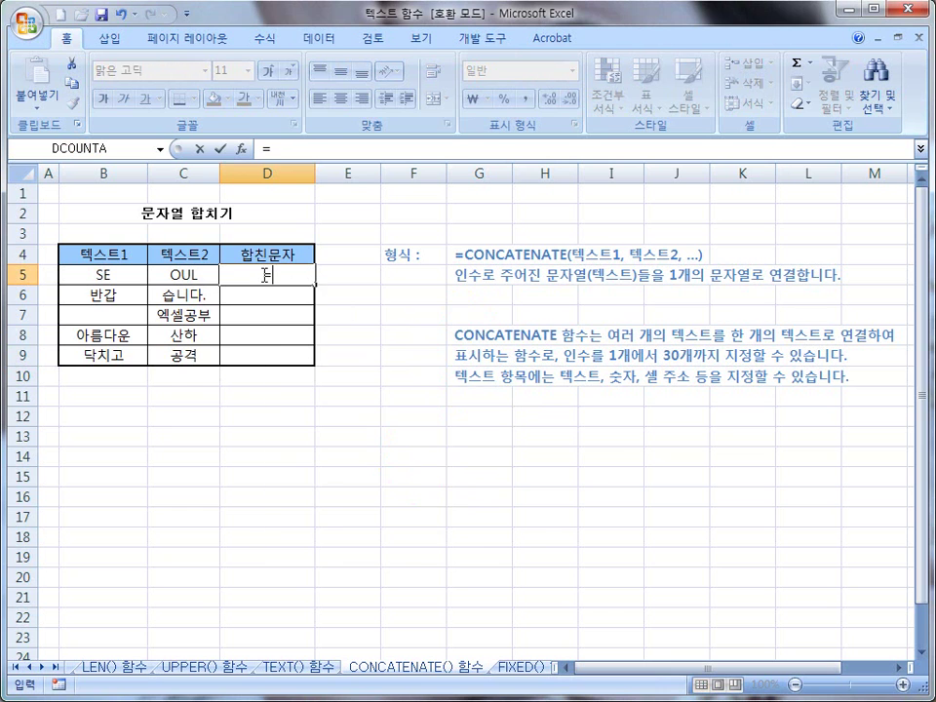
{"action": "type", "text": "concaten"}
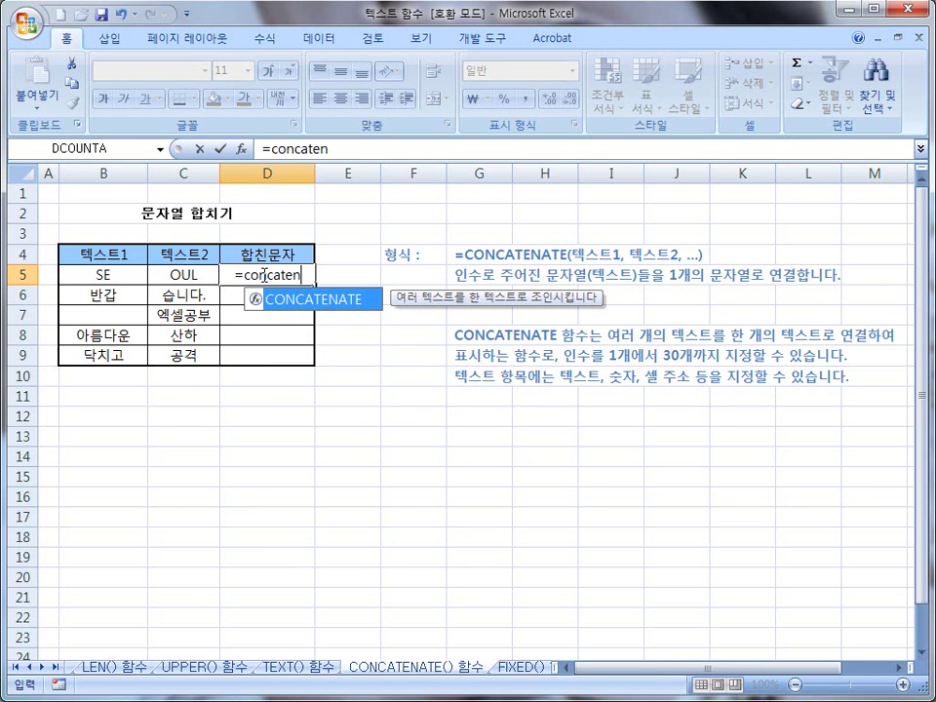
{"action": "double_click", "coordinate": [309, 299]}
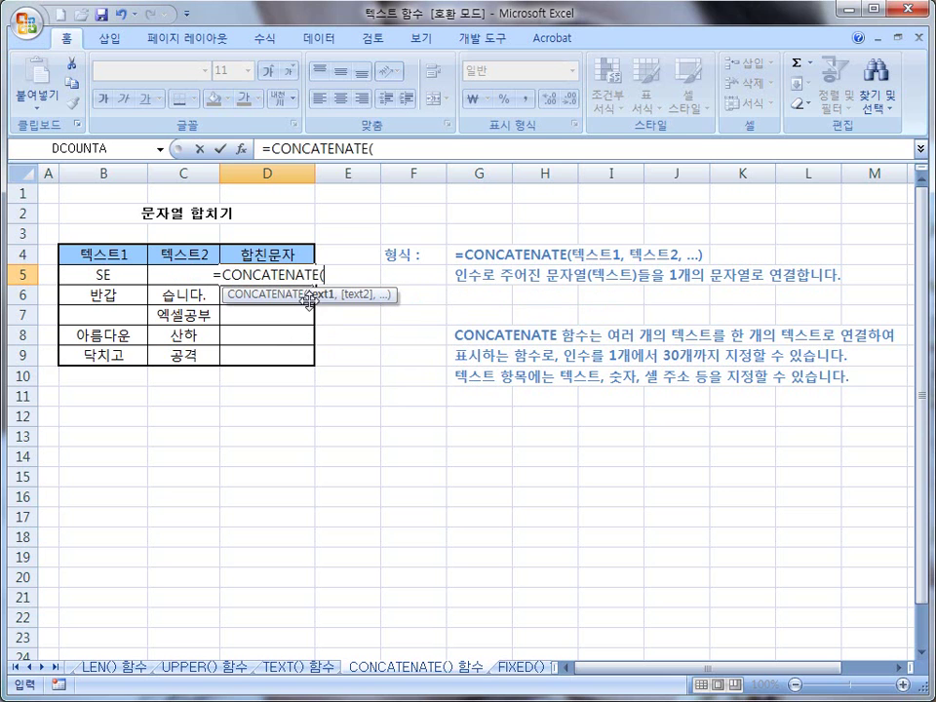
{"action": "left_click", "coordinate": [107, 273]}
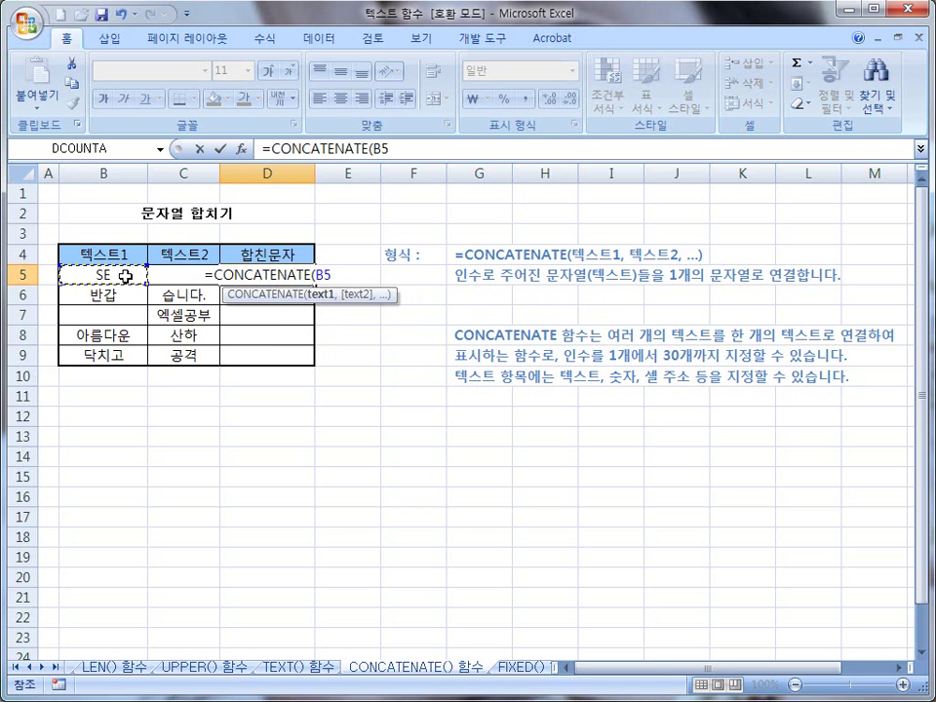
{"action": "type", "text": ","}
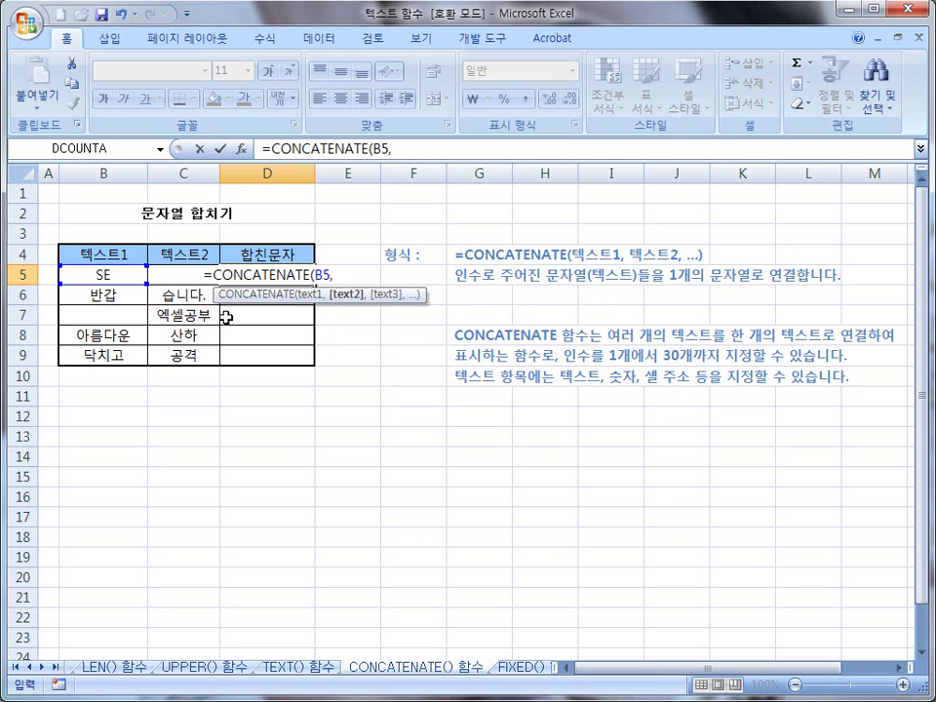
{"action": "type", "text": "c5"}
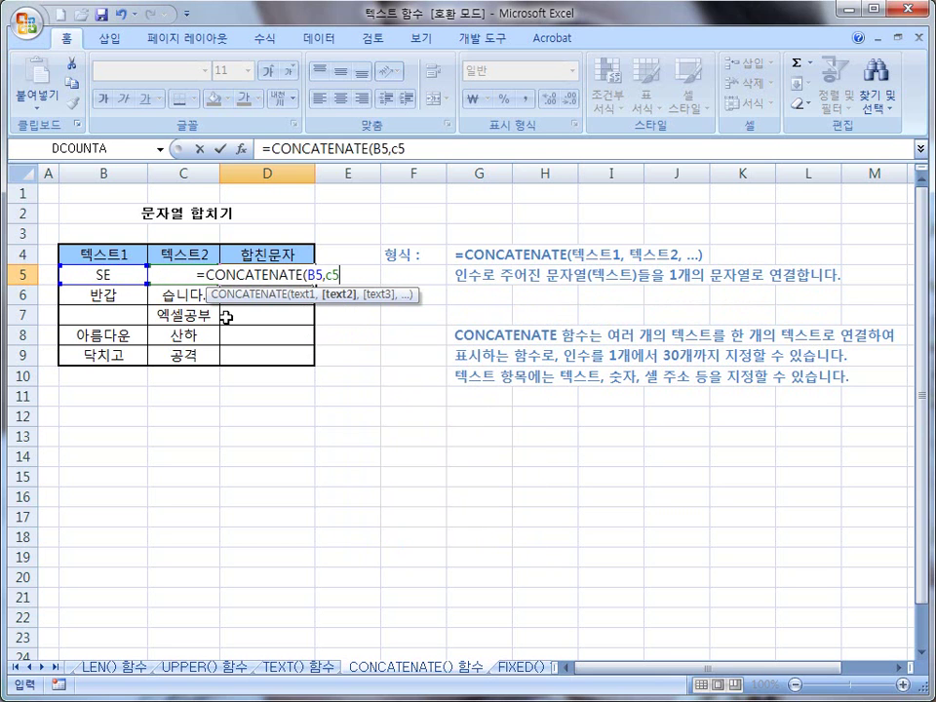
{"action": "type", "text": ")"}
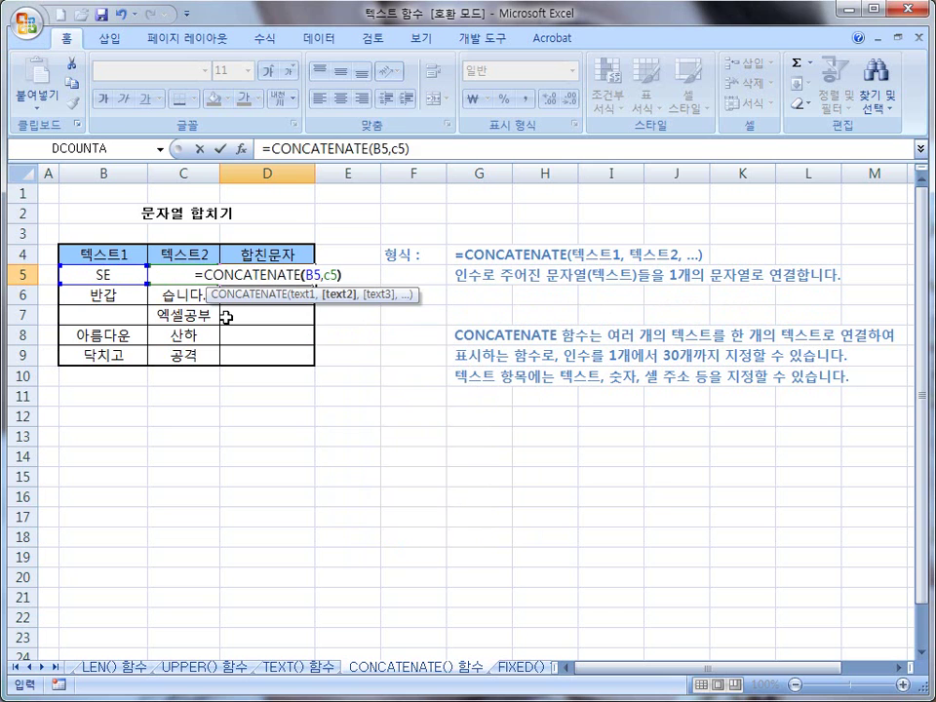
{"action": "key", "text": "Return"}
{"action": "left_click_drag", "start_coordinate": [217, 174], "coordinate": [245, 175]}
{"action": "left_click_drag", "start_coordinate": [340, 173], "coordinate": [354, 174]}
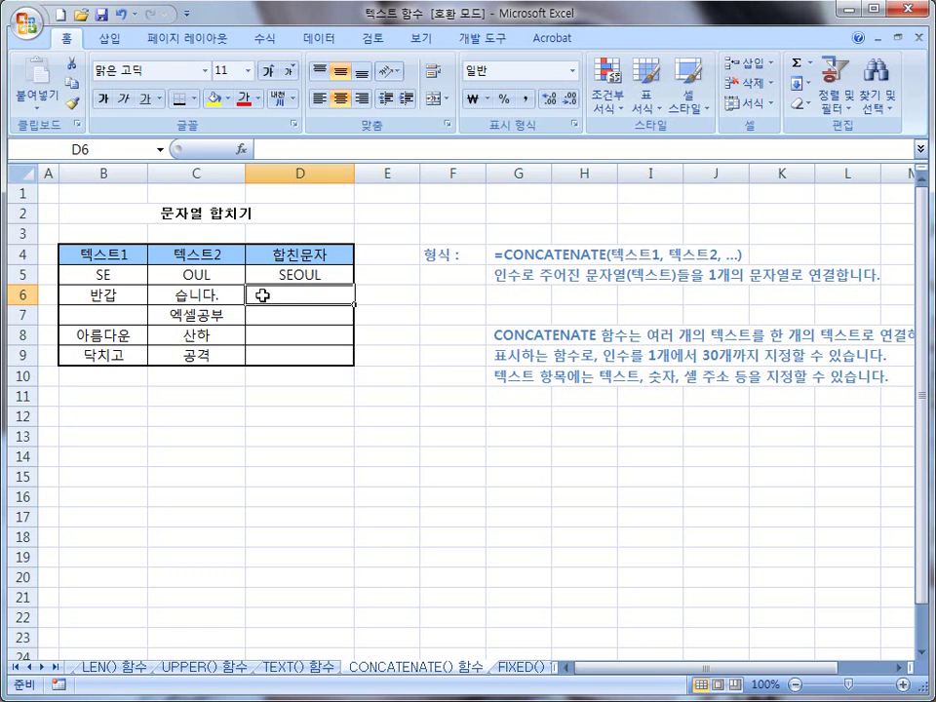
Enter the formula =concatenate(B6,C6) in cell D6 to join the two text pieces of row 6.
{"action": "type", "text": "="}
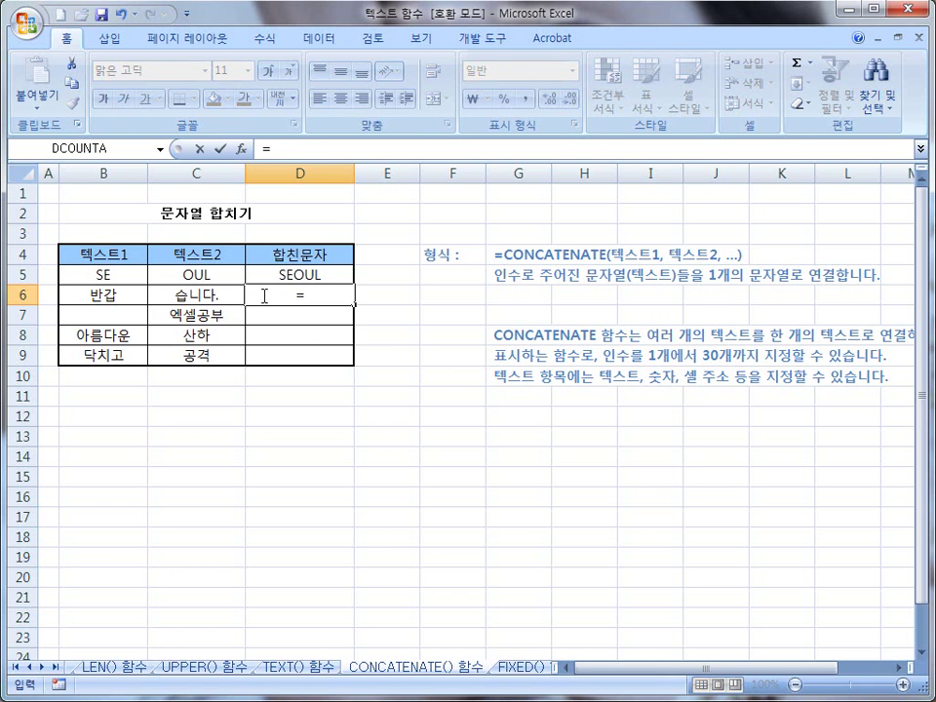
{"action": "type", "text": "con"}
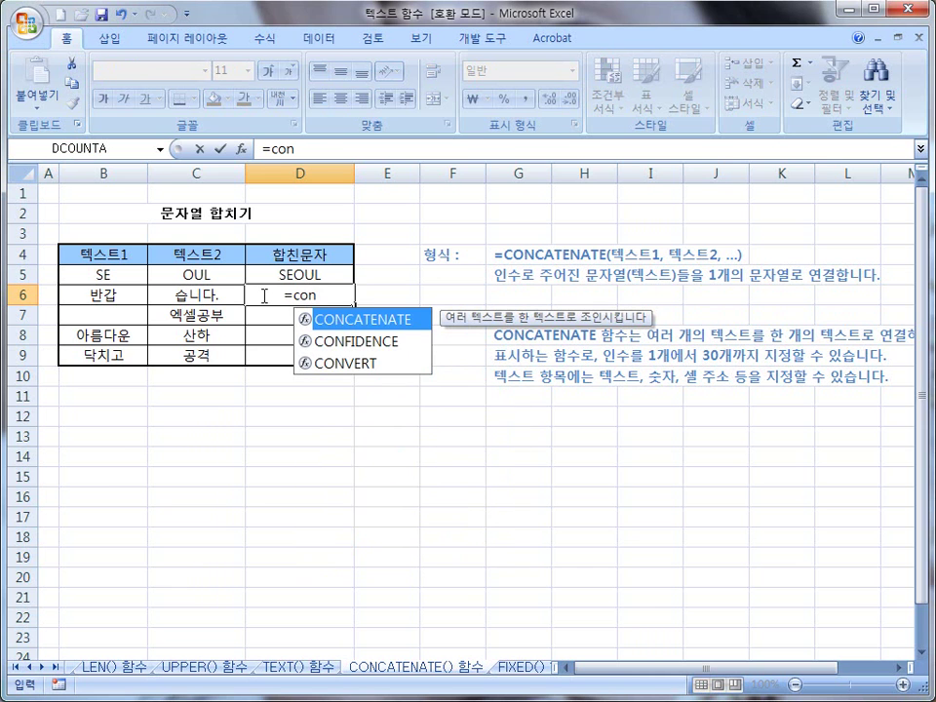
{"action": "type", "text": "catenate("}
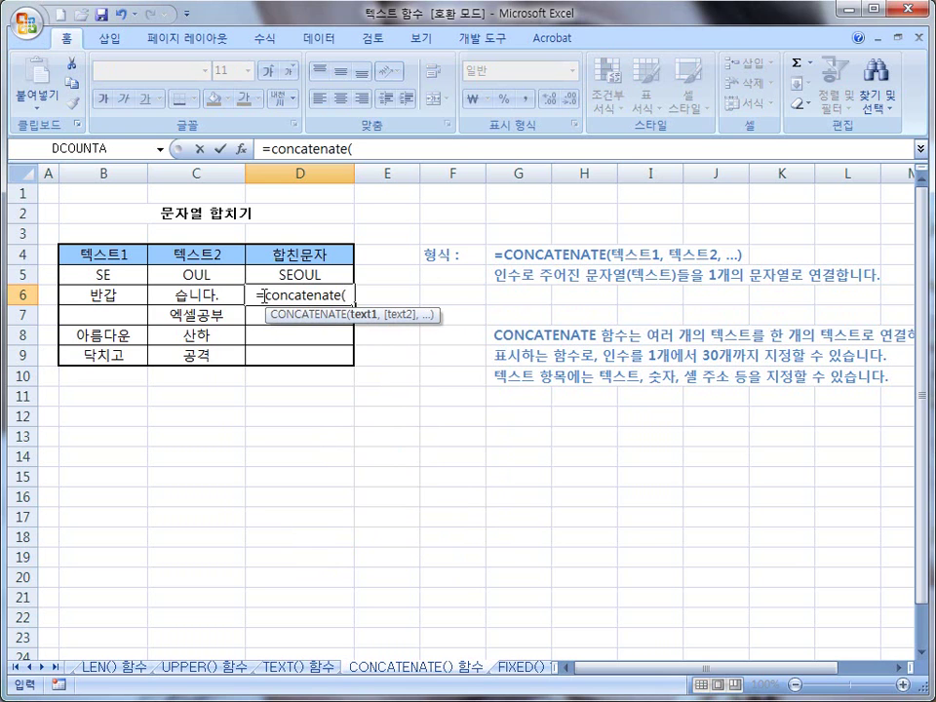
{"action": "left_click", "coordinate": [103, 295]}
{"action": "type", "text": ","}
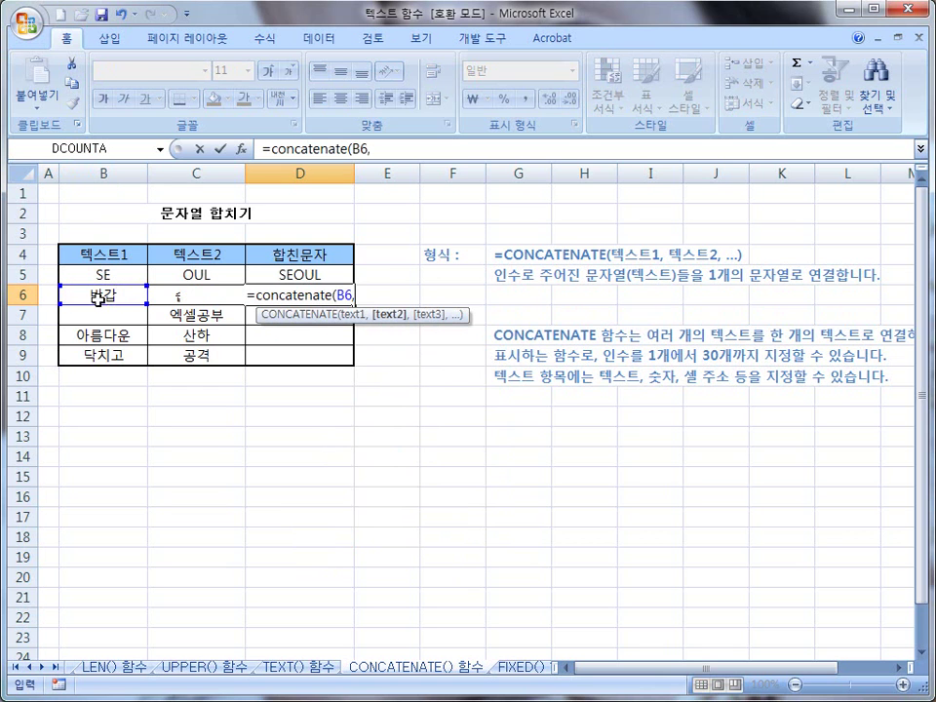
{"action": "left_click", "coordinate": [172, 295]}
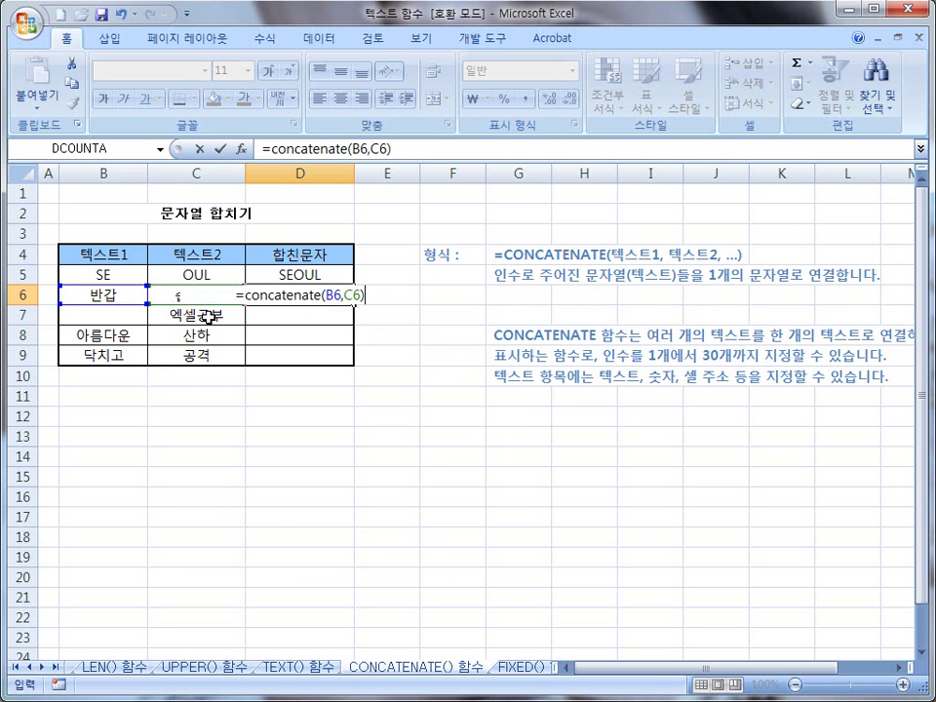
{"action": "key", "text": "Return"}
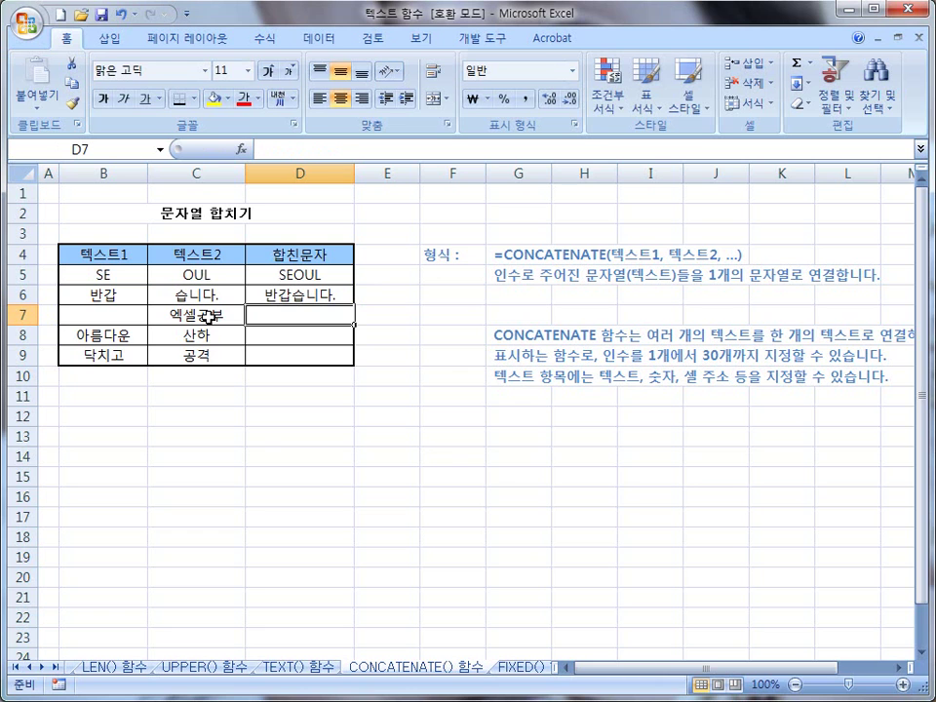
Enter the formula =concatenate(B8,C8) in cell D8 to join 아름다운 and 산하.
{"action": "left_click", "coordinate": [262, 338]}
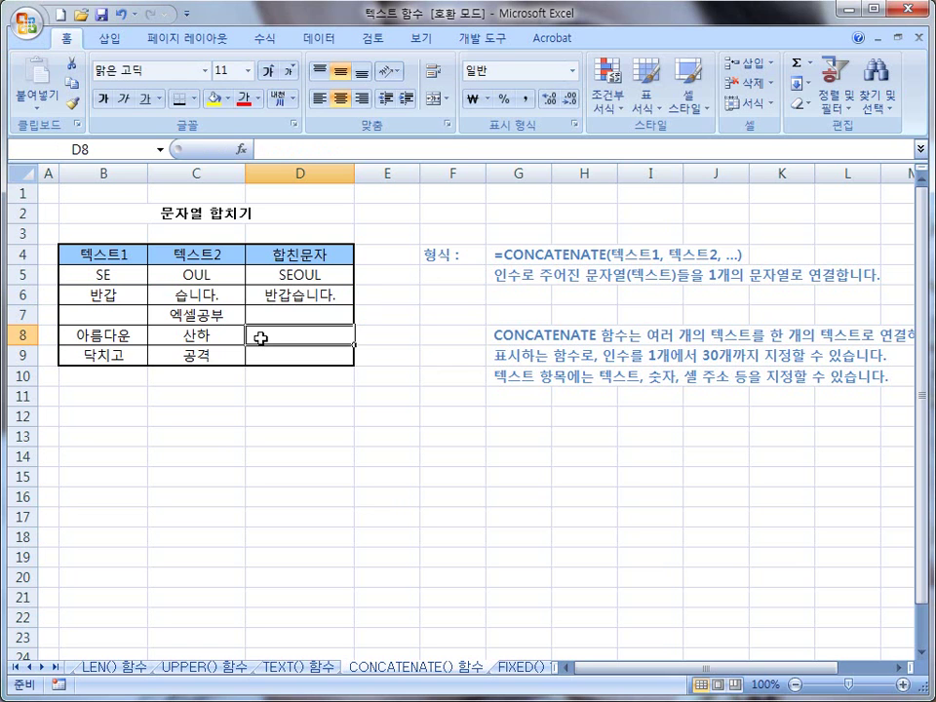
{"action": "type", "text": "="}
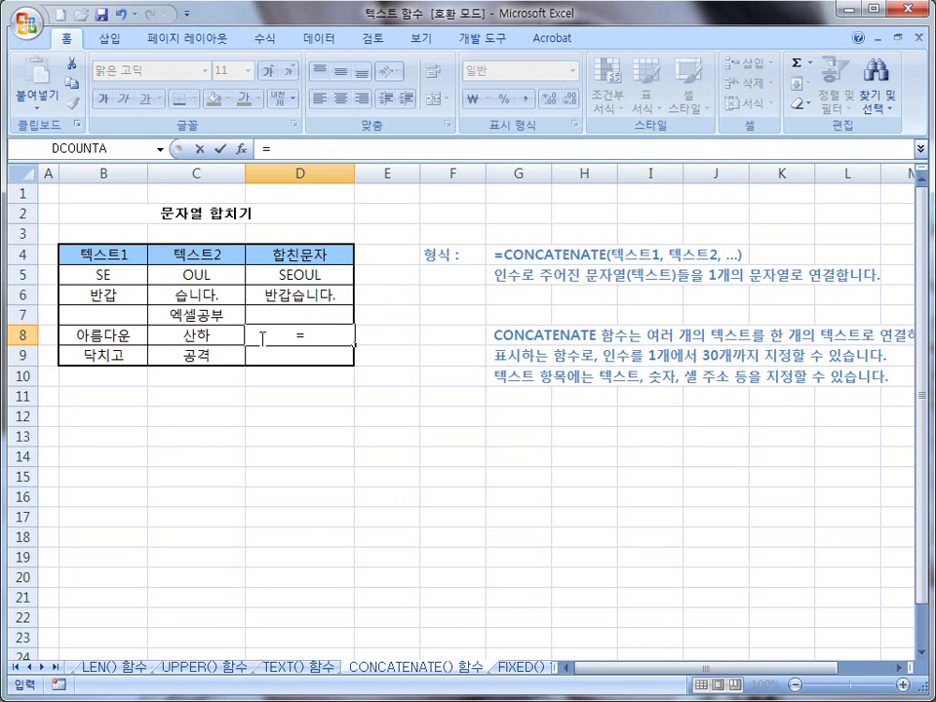
{"action": "type", "text": "concatenate"}
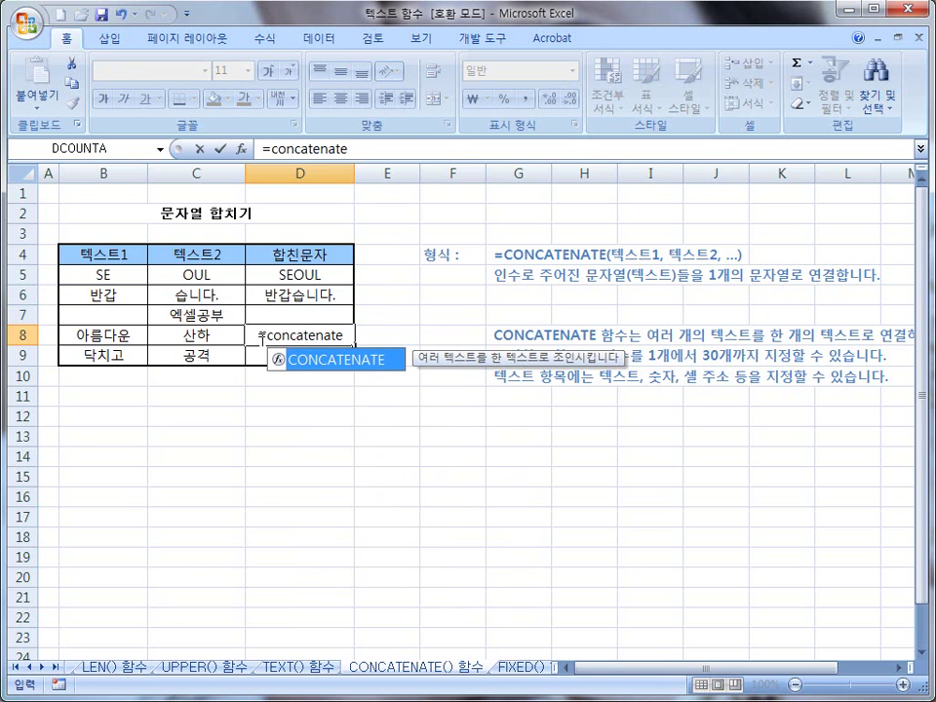
{"action": "type", "text": "("}
{"action": "left_click", "coordinate": [117, 336]}
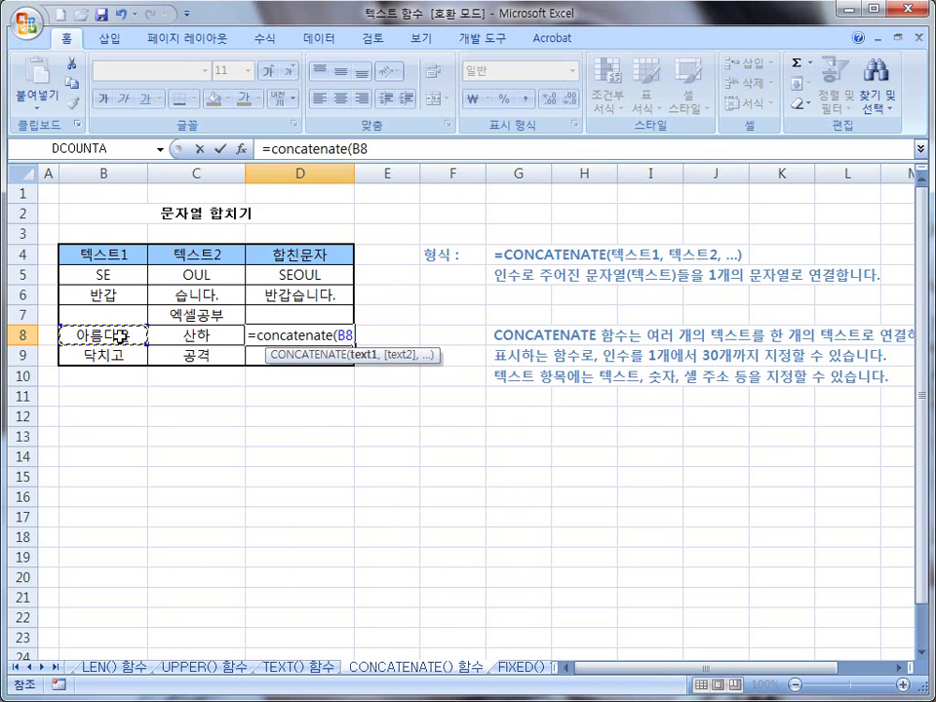
{"action": "type", "text": ","}
{"action": "left_click", "coordinate": [175, 338]}
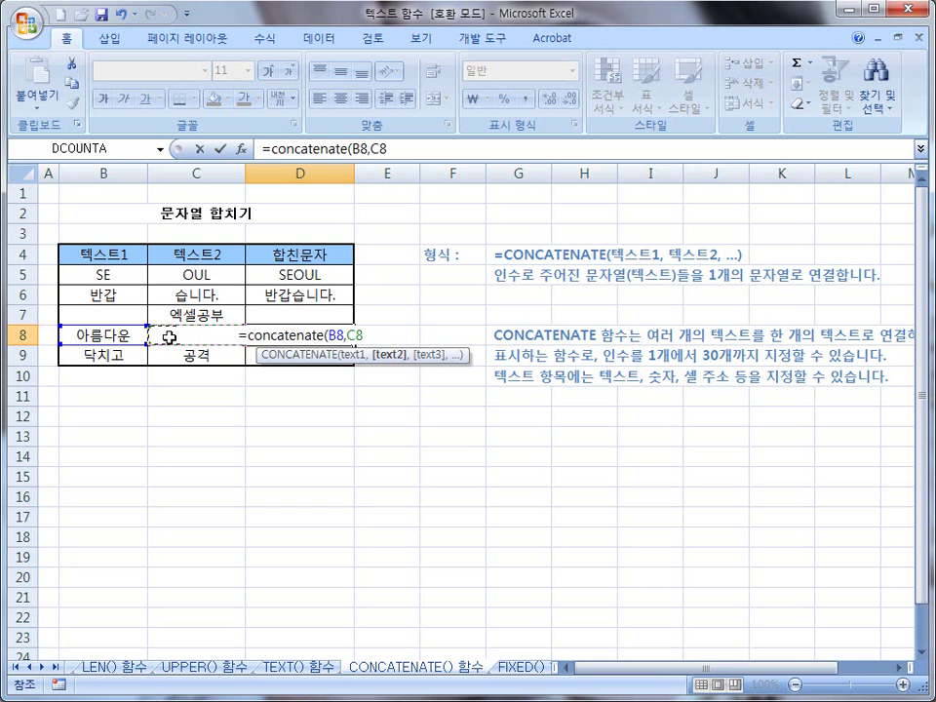
{"action": "type", "text": ")"}
{"action": "key", "text": "Return"}
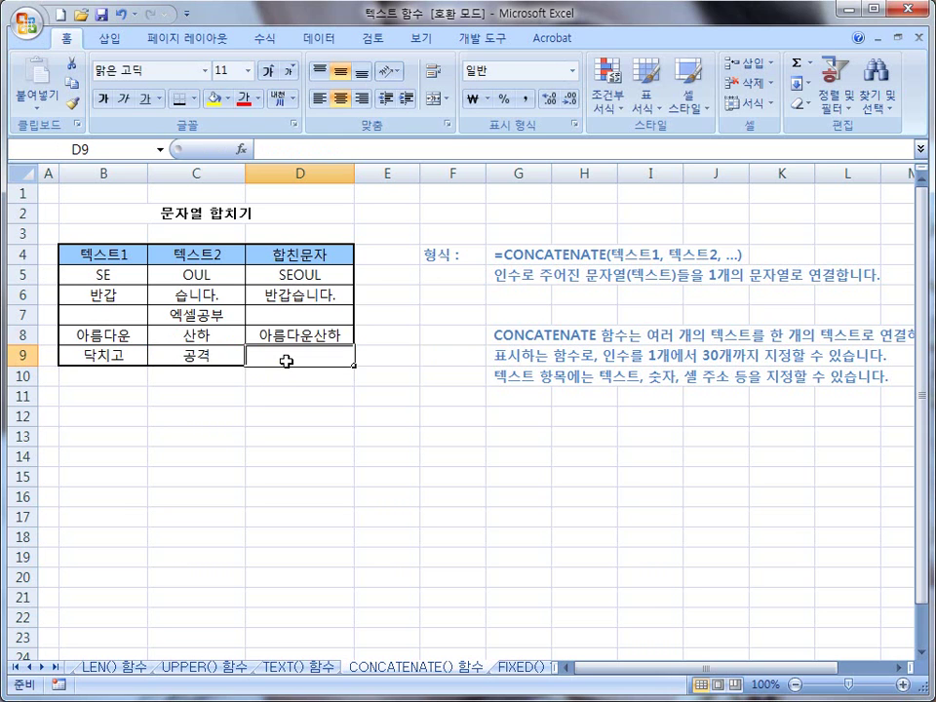
Enter the formula =concatenate(B9,C9) in cell D9 to join 닥치고 and 공격.
{"action": "type", "text": "=con"}
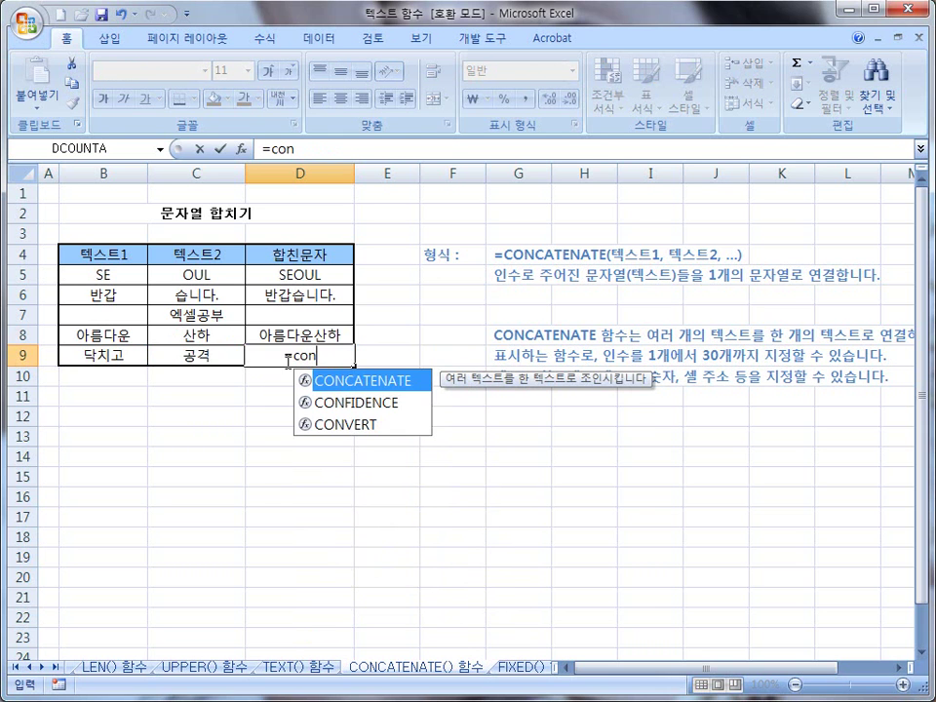
{"action": "type", "text": "caten"}
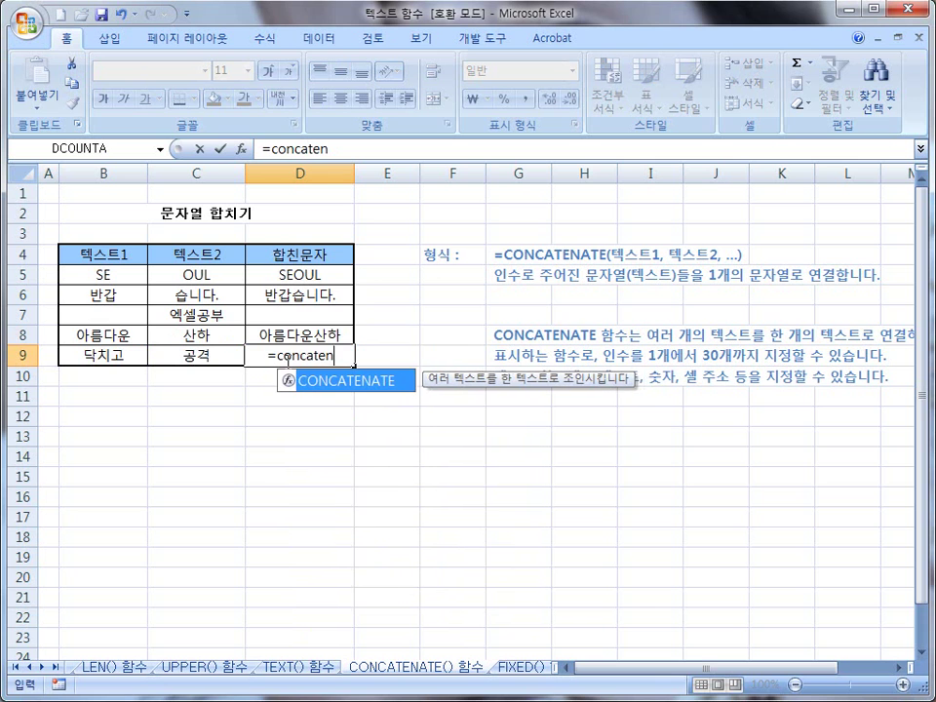
{"action": "type", "text": "ate("}
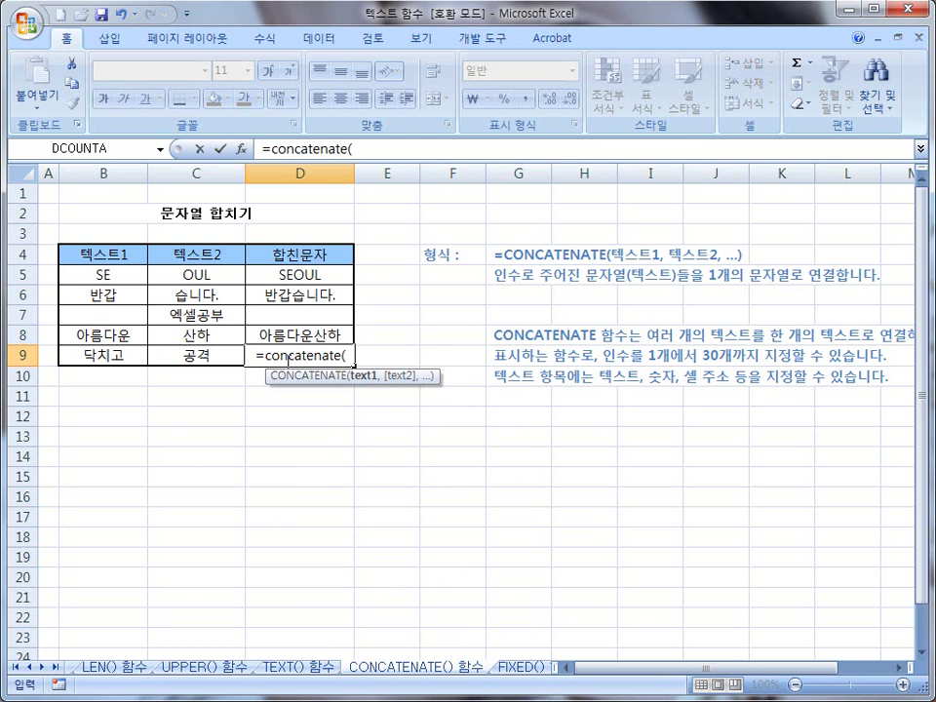
{"action": "left_click", "coordinate": [119, 356]}
{"action": "type", "text": ","}
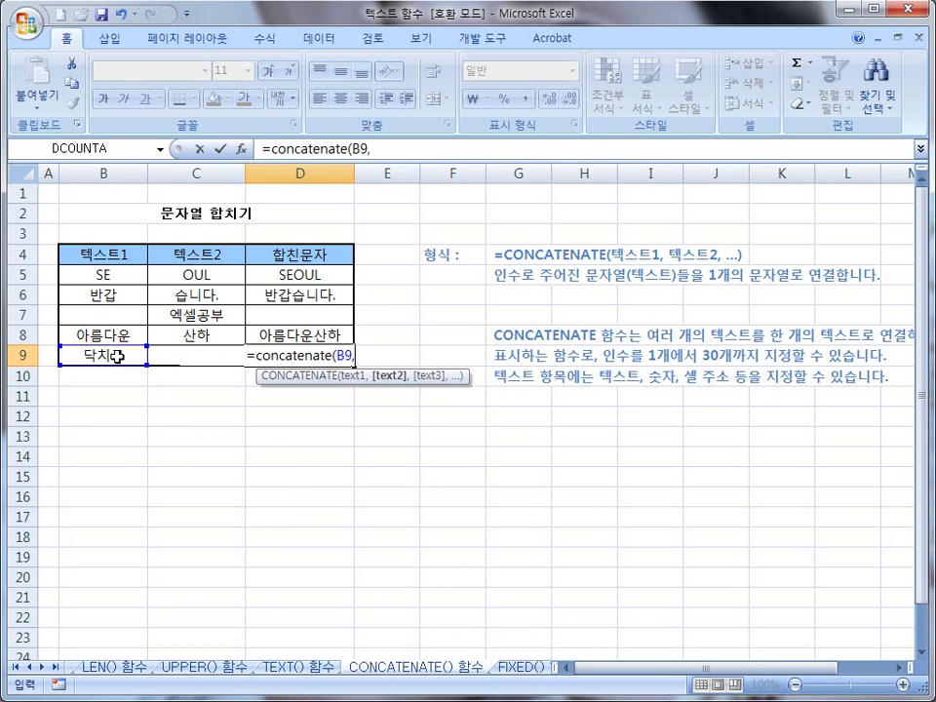
{"action": "left_click", "coordinate": [159, 354]}
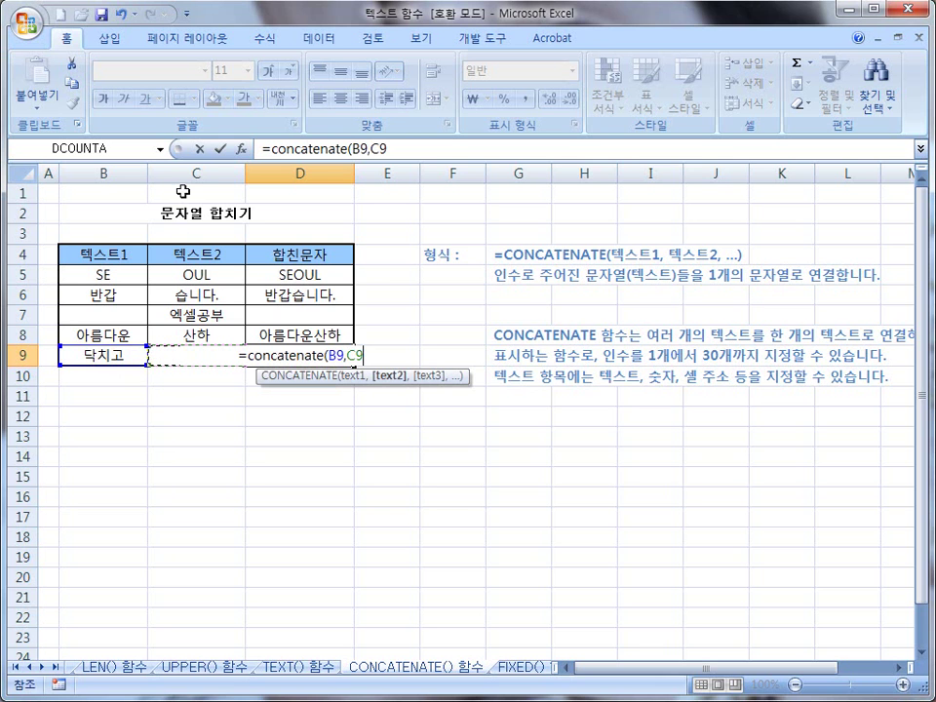
{"action": "type", "text": ")"}
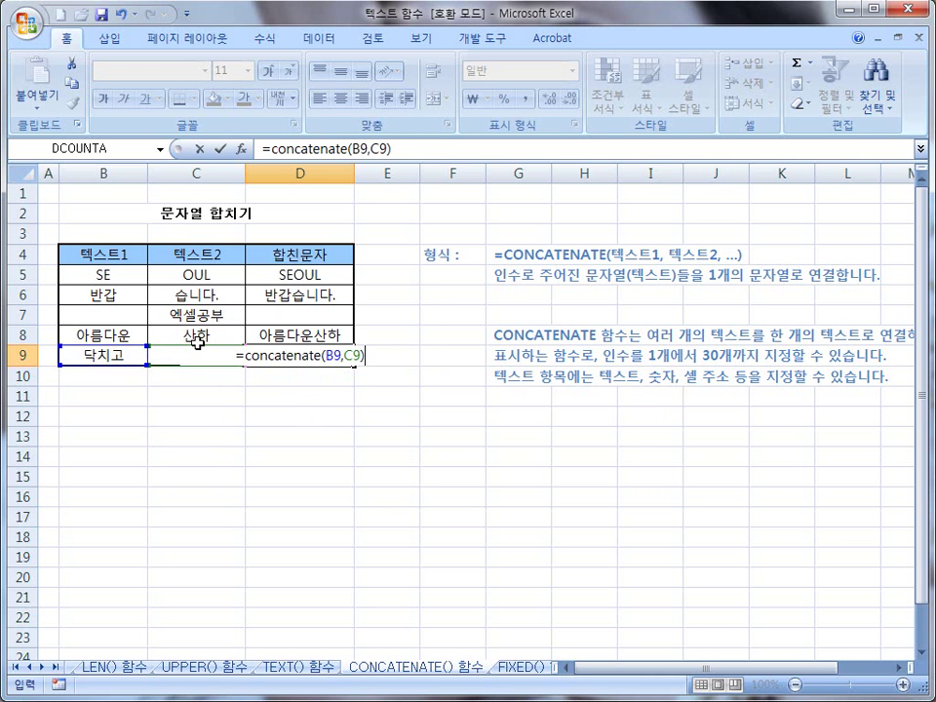
{"action": "key", "text": "Return"}
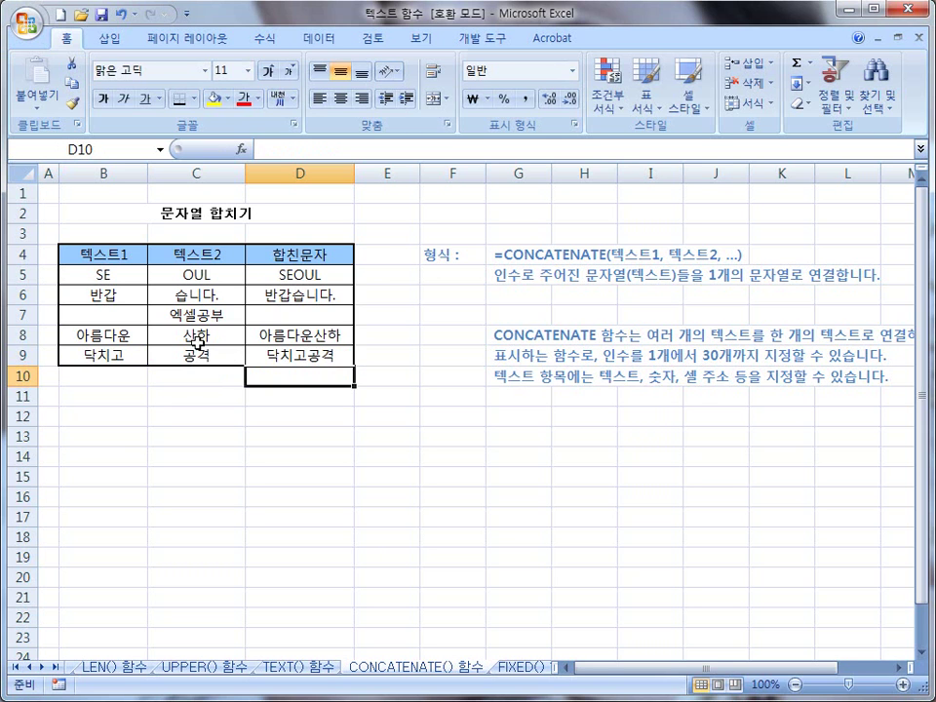
Enter the formula =B9&C9 in cell D11 to join the row 9 texts with the & operator.
{"action": "left_click", "coordinate": [274, 400]}
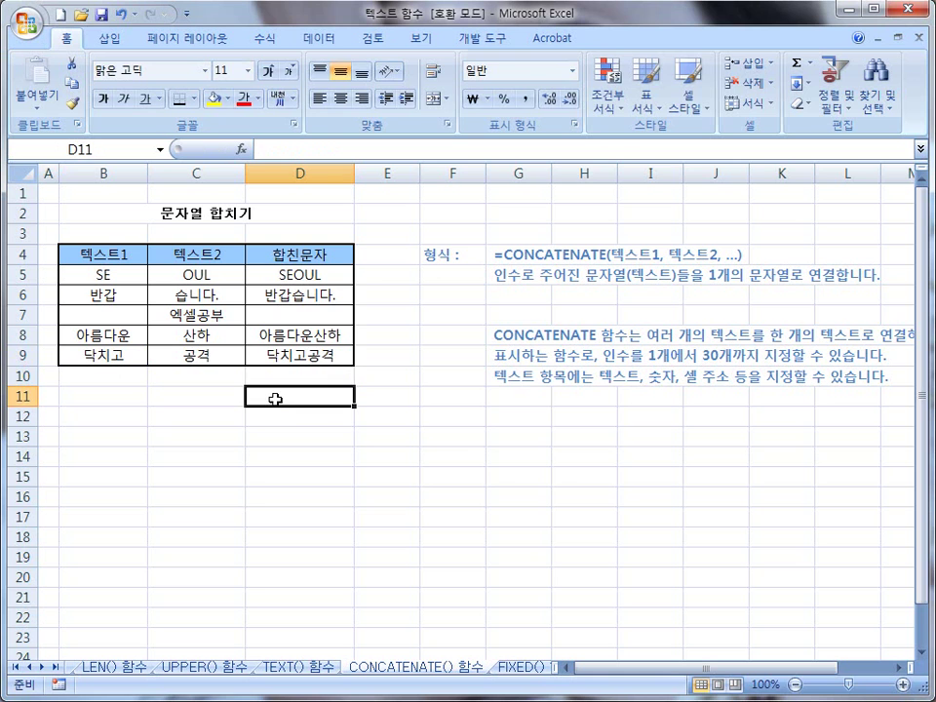
{"action": "type", "text": "="}
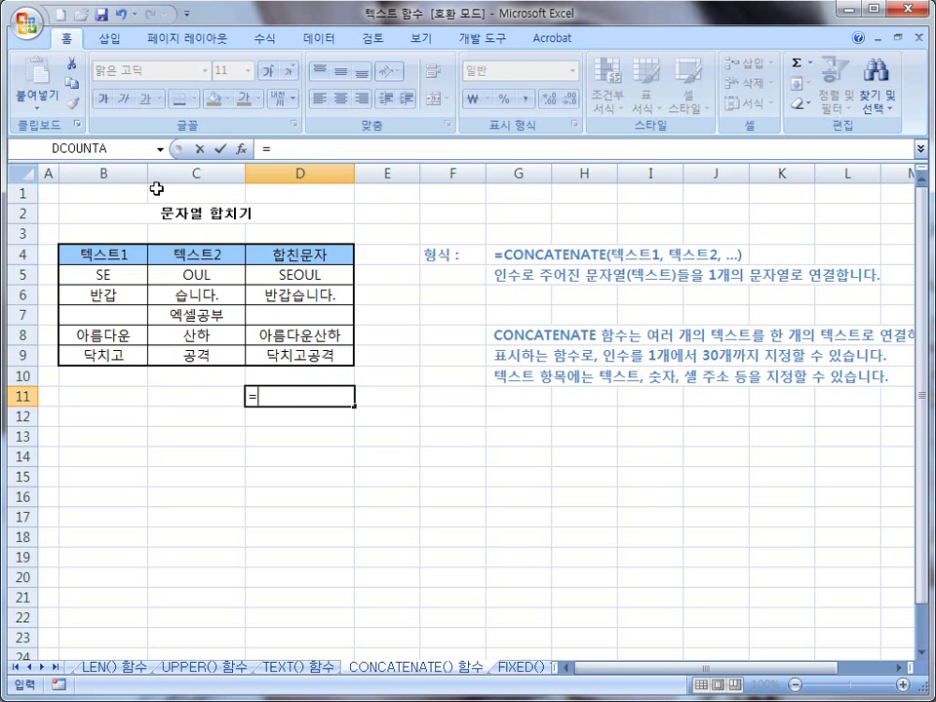
{"action": "left_click", "coordinate": [116, 355]}
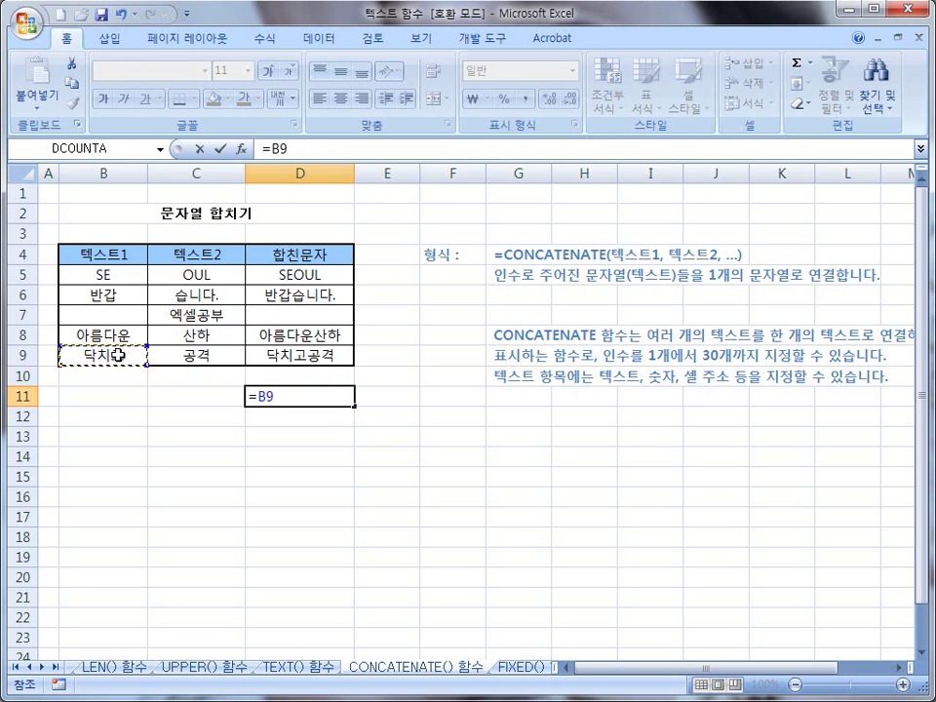
{"action": "type", "text": "&"}
{"action": "left_click", "coordinate": [194, 355]}
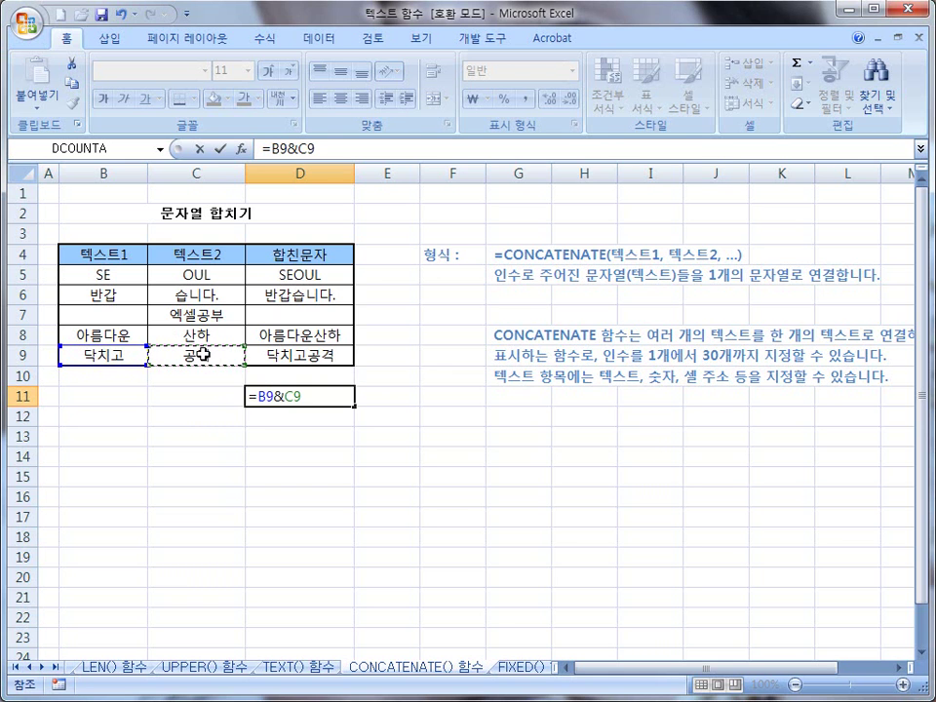
{"action": "key", "text": "Return"}
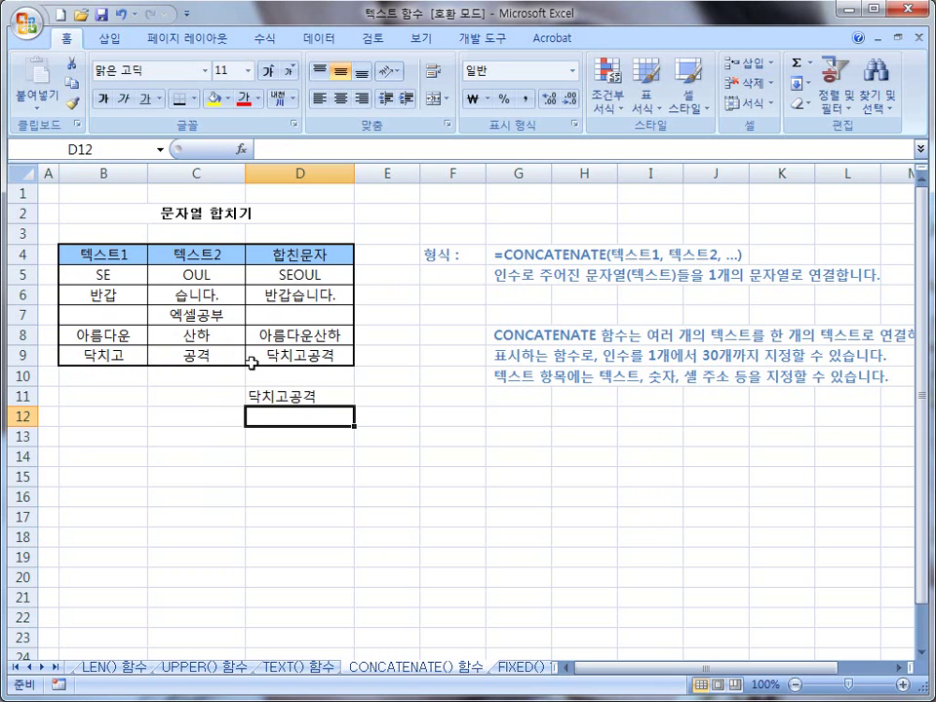
{"action": "key", "text": "ctrl+shift+d"}
{"action": "left_click_drag", "start_coordinate": [357, 479], "coordinate": [351, 503]}
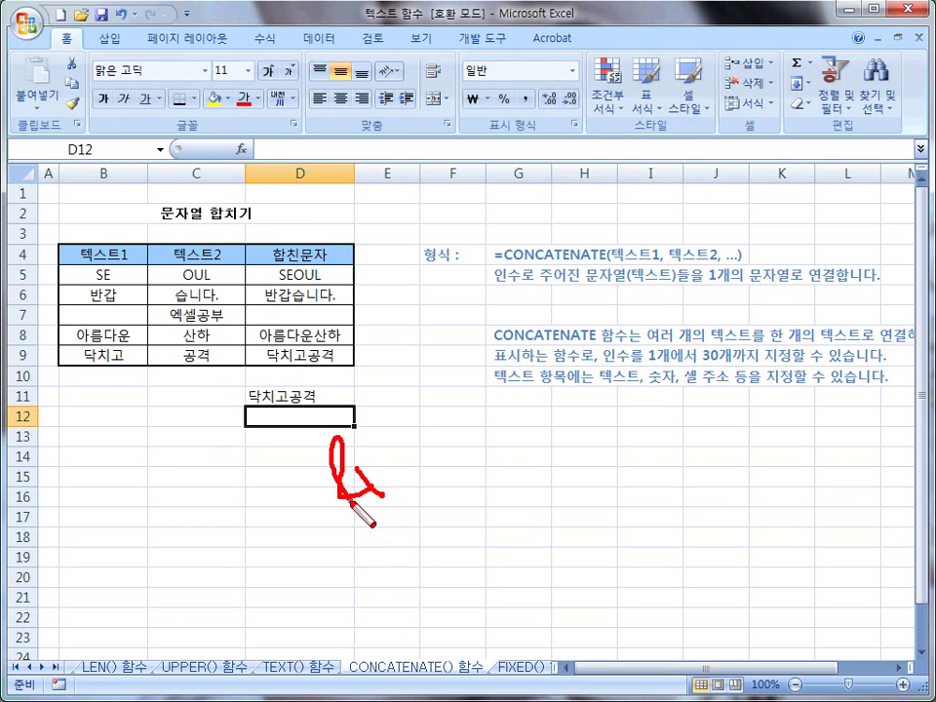
{"action": "key", "text": "ctrl+z"}
{"action": "mouse_move", "coordinate": [368, 457]}
{"action": "left_mouse_down"}
{"action": "mouse_move", "coordinate": [370, 495]}
{"action": "mouse_move", "coordinate": [346, 486]}
{"action": "left_mouse_up"}
{"action": "left_click_drag", "start_coordinate": [439, 464], "coordinate": [487, 507]}
{"action": "mouse_move", "coordinate": [414, 509]}
{"action": "left_mouse_down"}
{"action": "mouse_move", "coordinate": [444, 444]}
{"action": "mouse_move", "coordinate": [450, 526]}
{"action": "left_mouse_up"}
{"action": "key", "text": "e"}
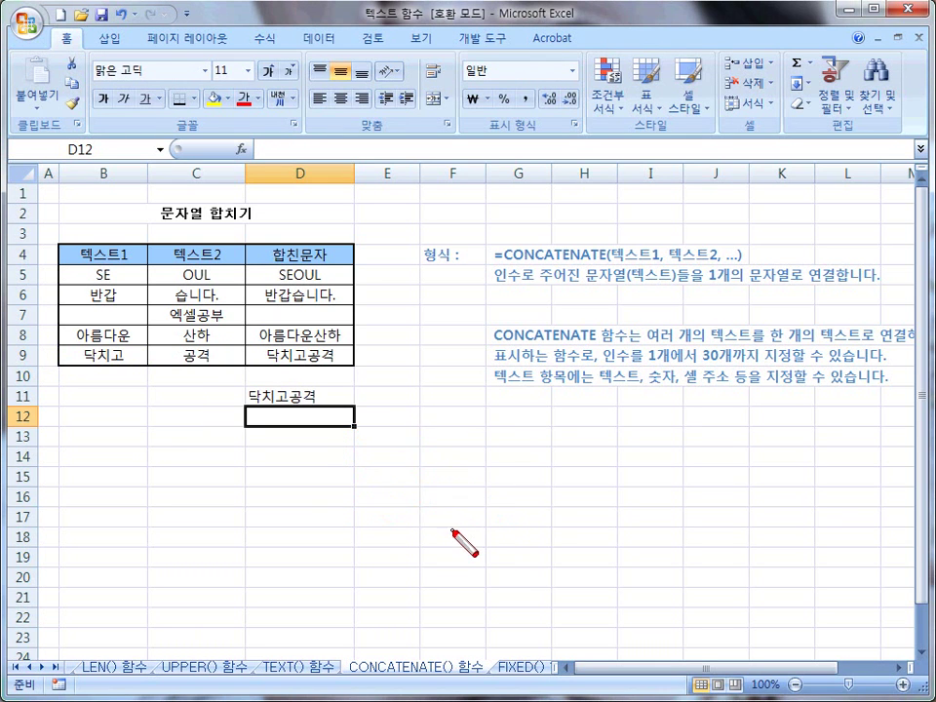
Compare the CONCATENATE formula in cell D9 with the & operator formula in cell D11 and the source texts in row 9.
{"action": "key", "text": "Escape"}
{"action": "left_click", "coordinate": [274, 359]}
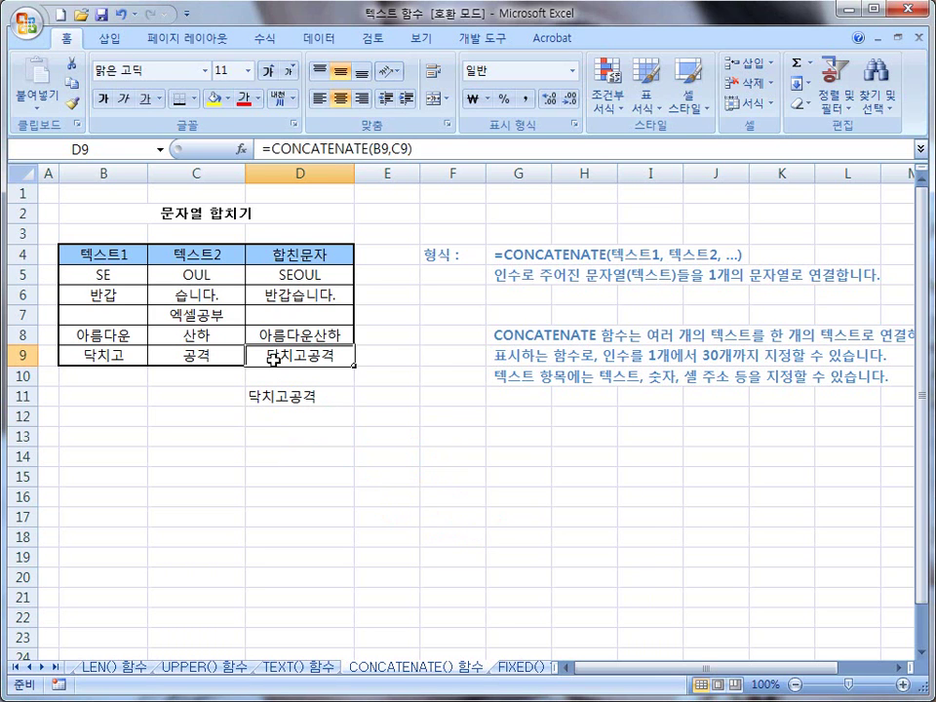
{"action": "left_click", "coordinate": [272, 392]}
{"action": "key", "text": "ctrl+shift+d"}
{"action": "left_click_drag", "start_coordinate": [118, 359], "coordinate": [120, 349]}
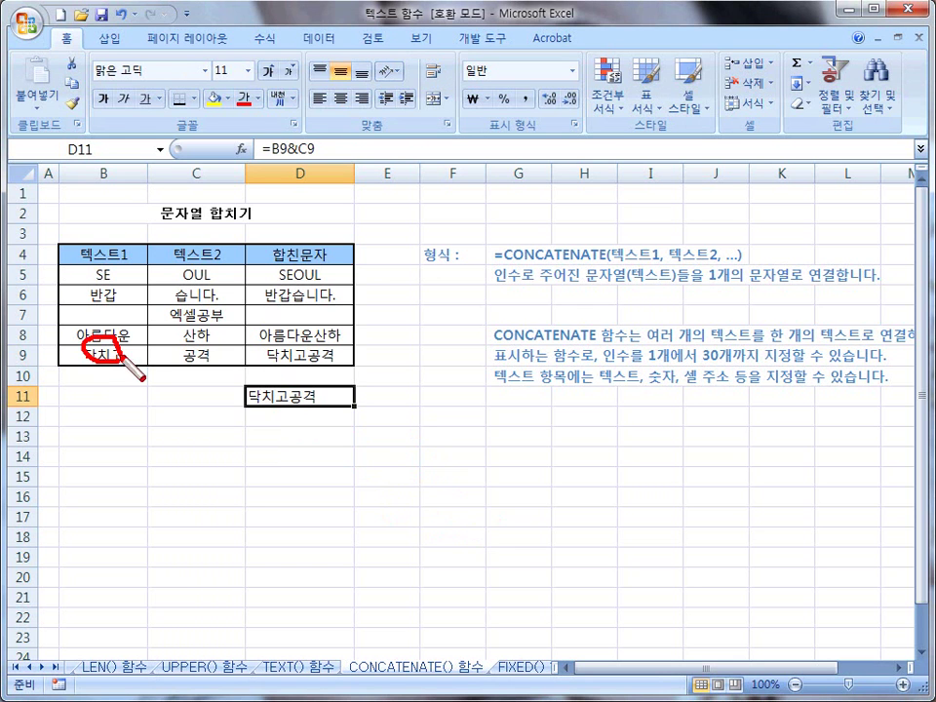
{"action": "left_click_drag", "start_coordinate": [205, 353], "coordinate": [195, 336]}
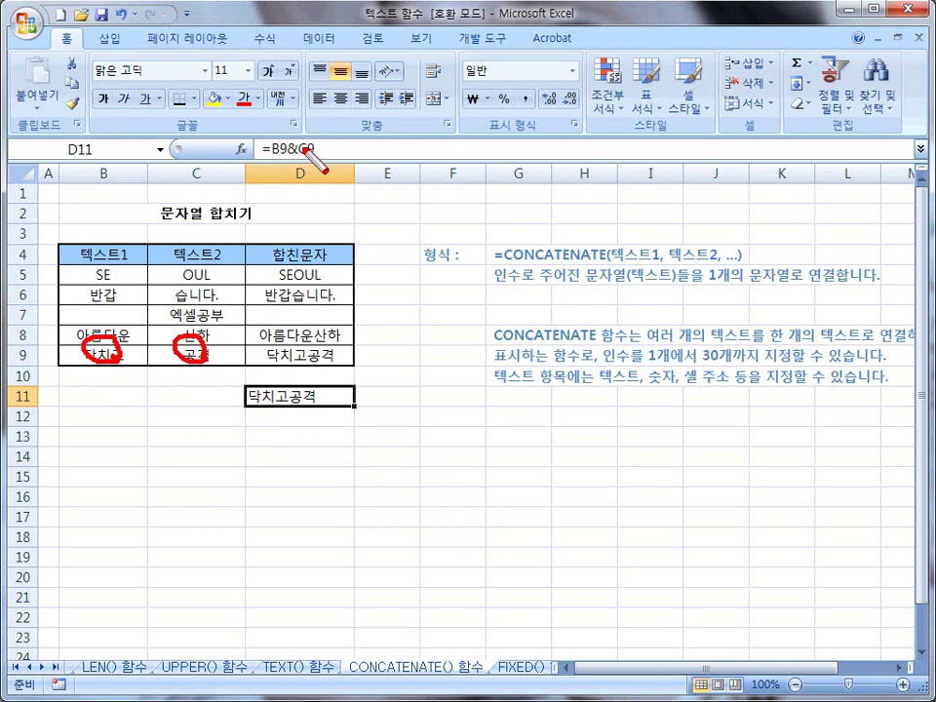
{"action": "left_click_drag", "start_coordinate": [290, 140], "coordinate": [287, 142]}
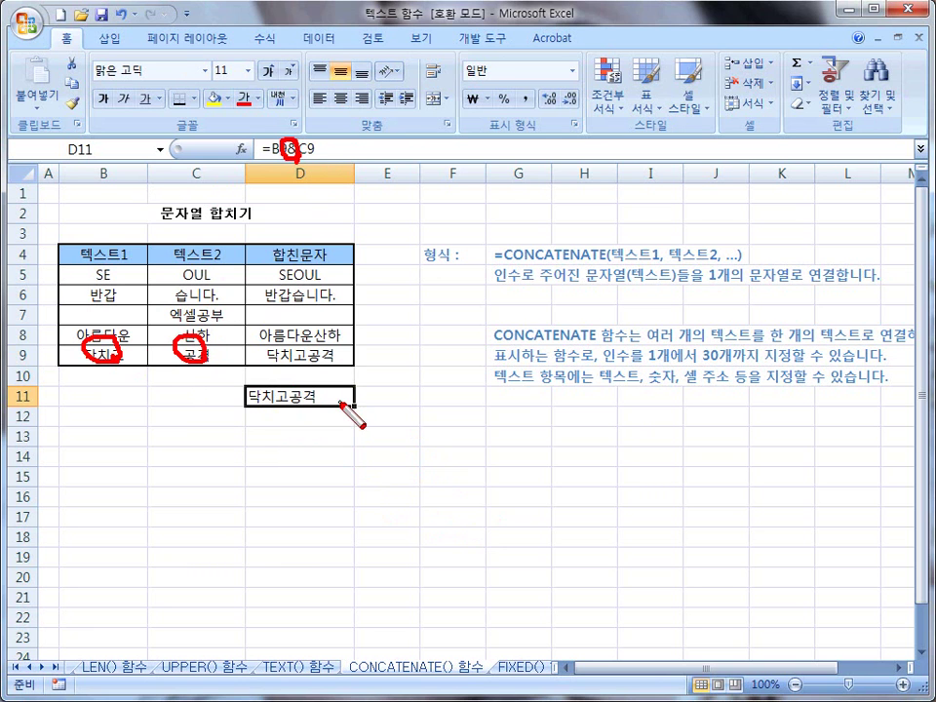
{"action": "mouse_move", "coordinate": [259, 414]}
{"action": "left_mouse_down"}
{"action": "mouse_move", "coordinate": [253, 438]}
{"action": "mouse_move", "coordinate": [291, 450]}
{"action": "left_mouse_up"}
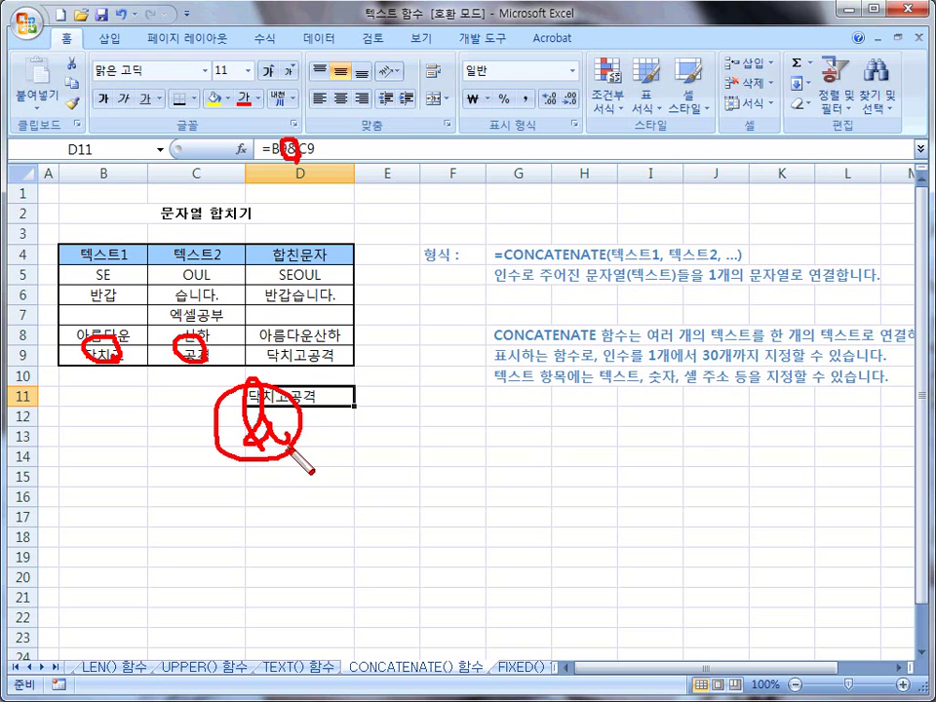
{"action": "key", "text": "Escape"}
{"action": "left_click", "coordinate": [292, 412]}
{"action": "left_click", "coordinate": [292, 397]}
{"action": "left_click", "coordinate": [302, 356]}
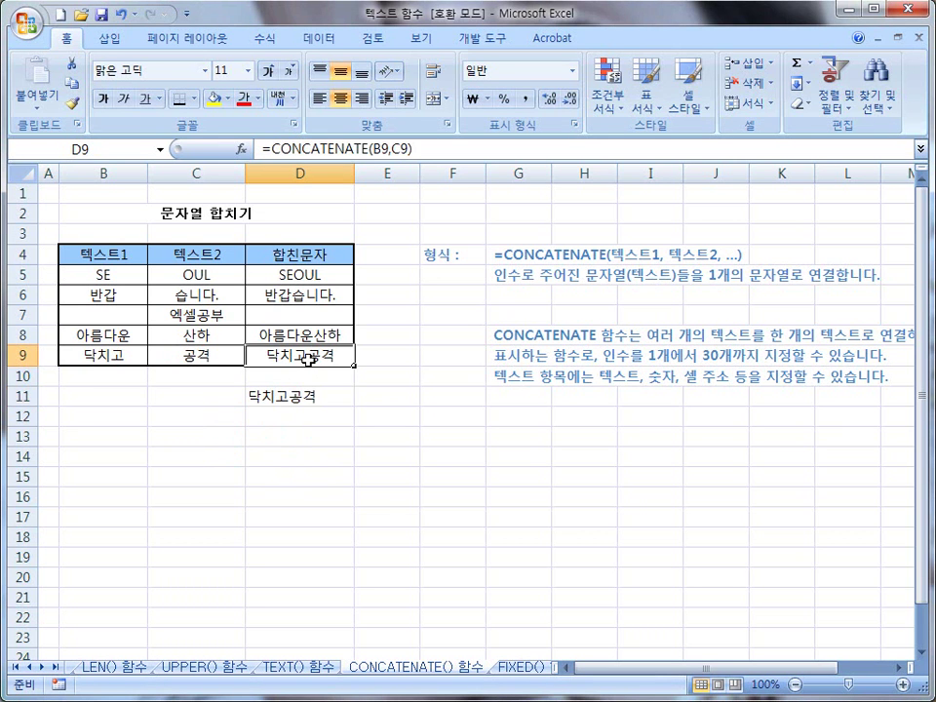
Clear the & formula from cell D11 and undo the clearing.
{"action": "left_click", "coordinate": [296, 398]}
{"action": "key", "text": "Delete"}
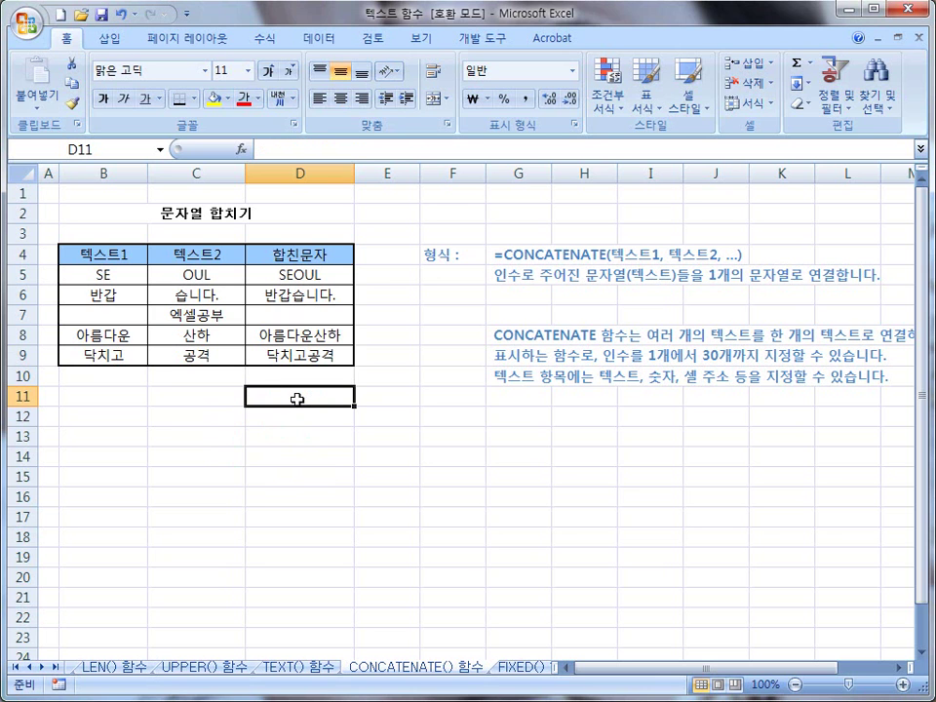
{"action": "left_click", "coordinate": [283, 435]}
{"action": "left_click", "coordinate": [293, 396]}
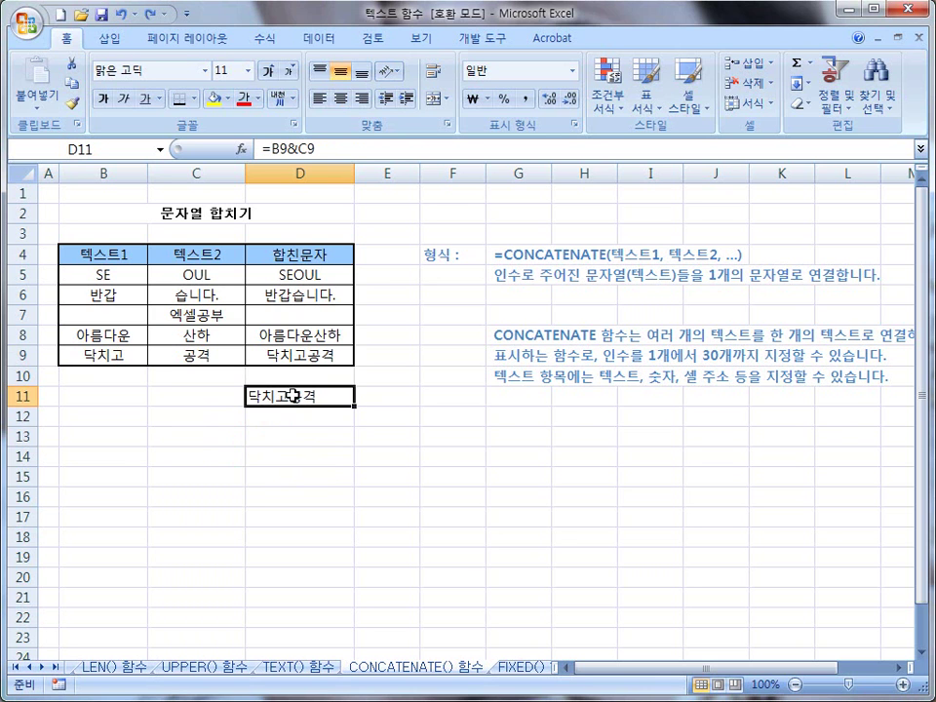
Open the formula in cell D11 for editing to examine its & operator, and leave it without changes.
{"action": "double_click", "coordinate": [292, 395]}
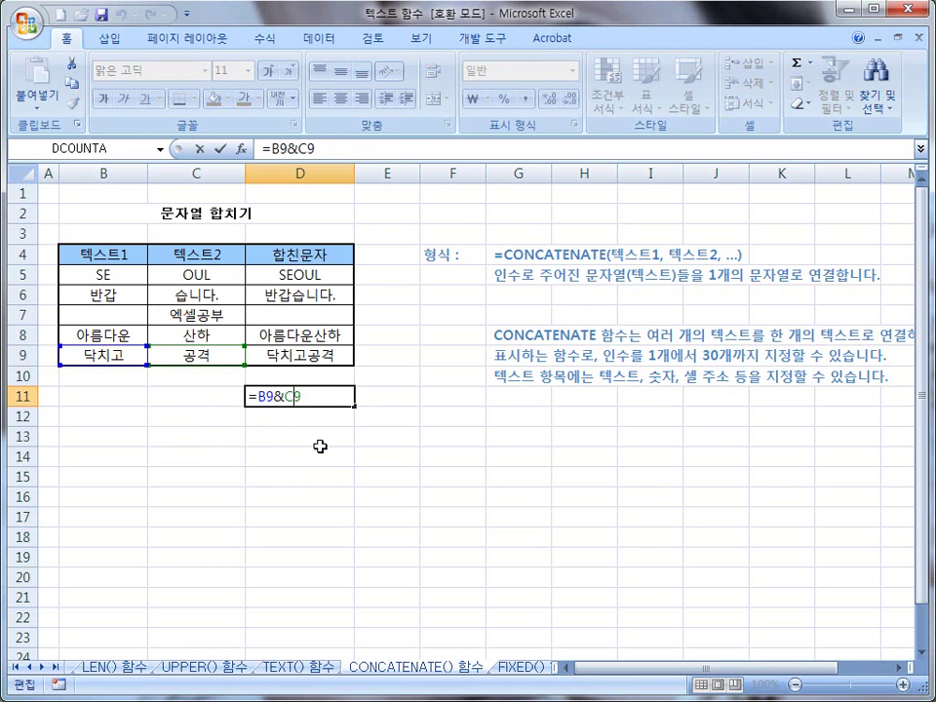
{"action": "key", "text": "ctrl+shift+d"}
{"action": "left_click_drag", "start_coordinate": [271, 400], "coordinate": [285, 407]}
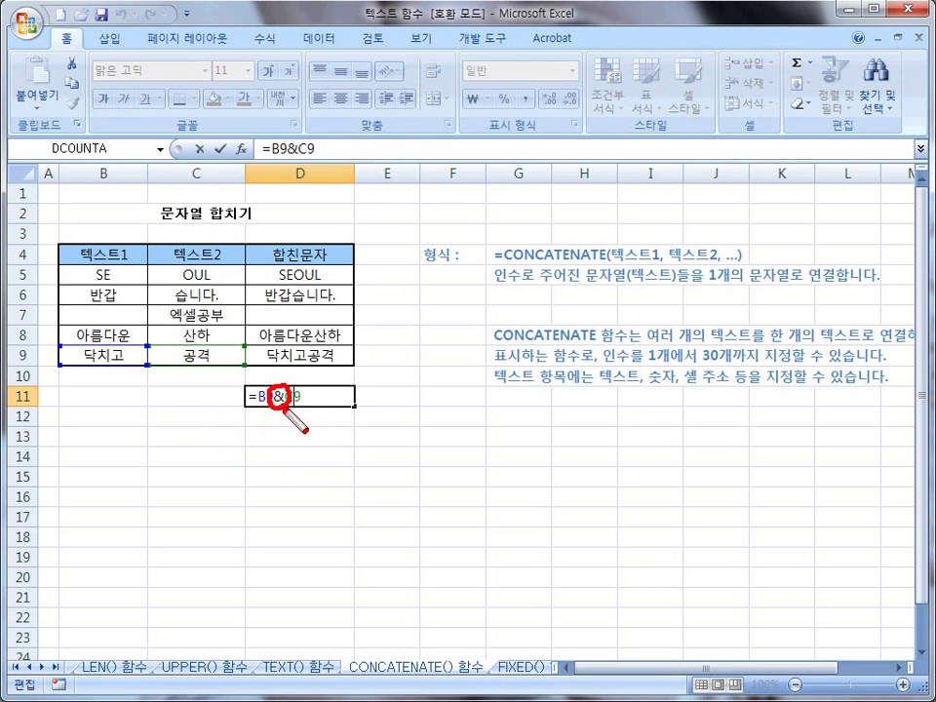
{"action": "key", "text": "Escape"}
{"action": "left_click", "coordinate": [281, 448]}
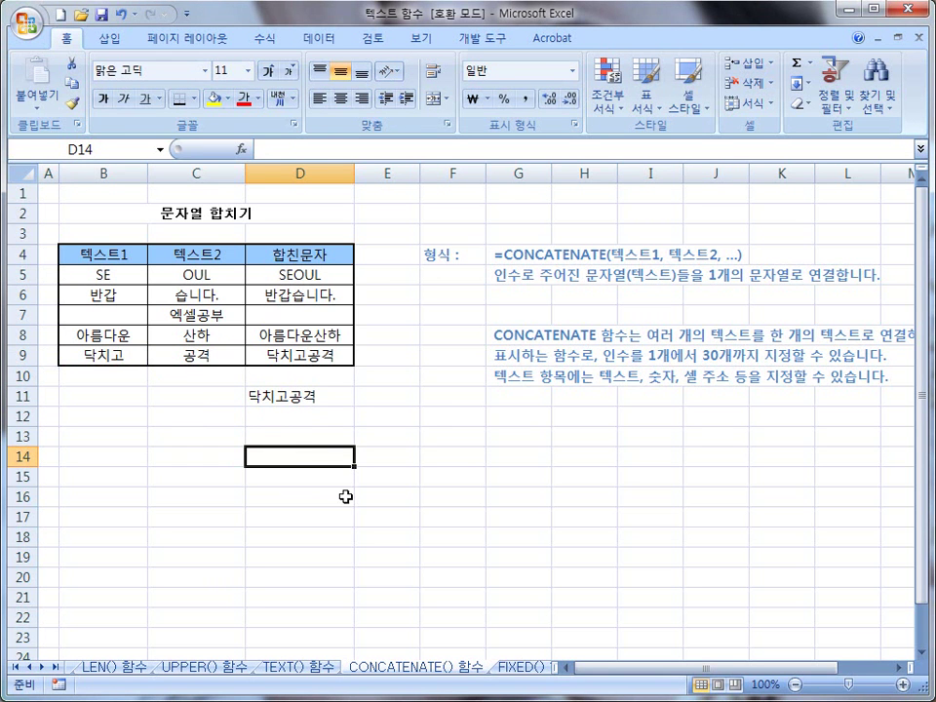
Switch to the FIXED() 함수 sheet and review the FIXED function's syntax, arguments and description.
{"action": "left_click", "coordinate": [515, 668]}
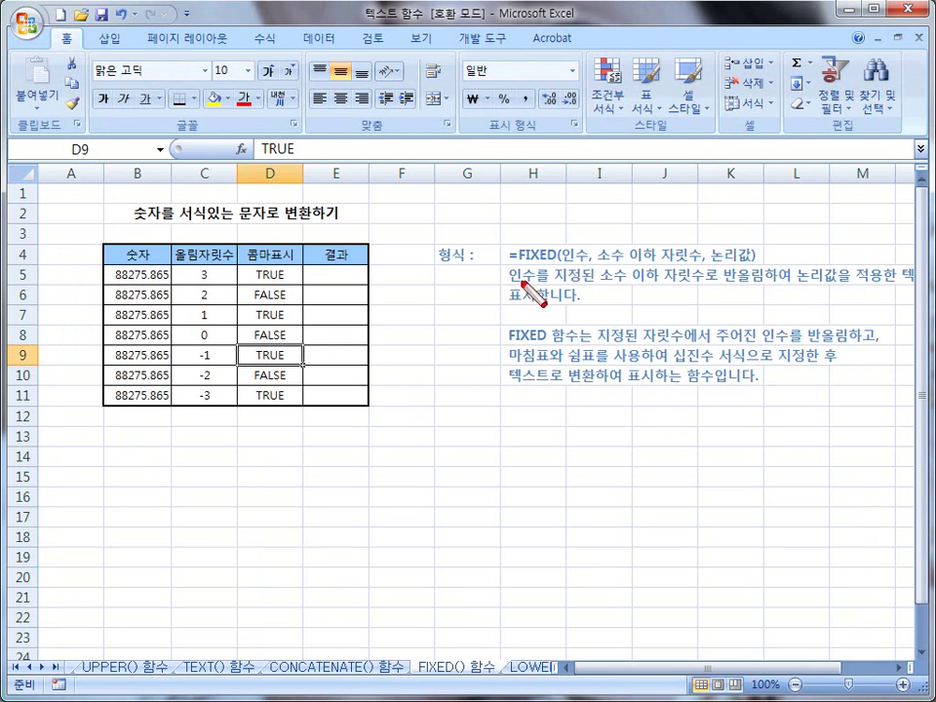
{"action": "mouse_move", "coordinate": [504, 263]}
{"action": "left_mouse_down"}
{"action": "mouse_move", "coordinate": [751, 263]}
{"action": "mouse_move", "coordinate": [823, 285]}
{"action": "mouse_move", "coordinate": [896, 285]}
{"action": "left_mouse_up"}
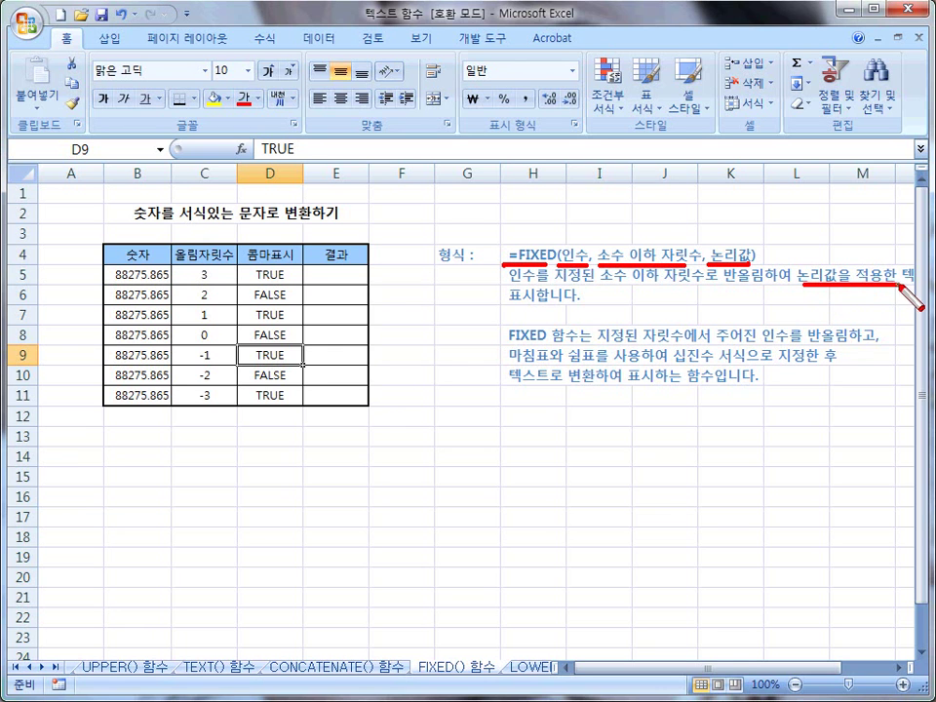
{"action": "left_click_drag", "start_coordinate": [535, 285], "coordinate": [770, 286]}
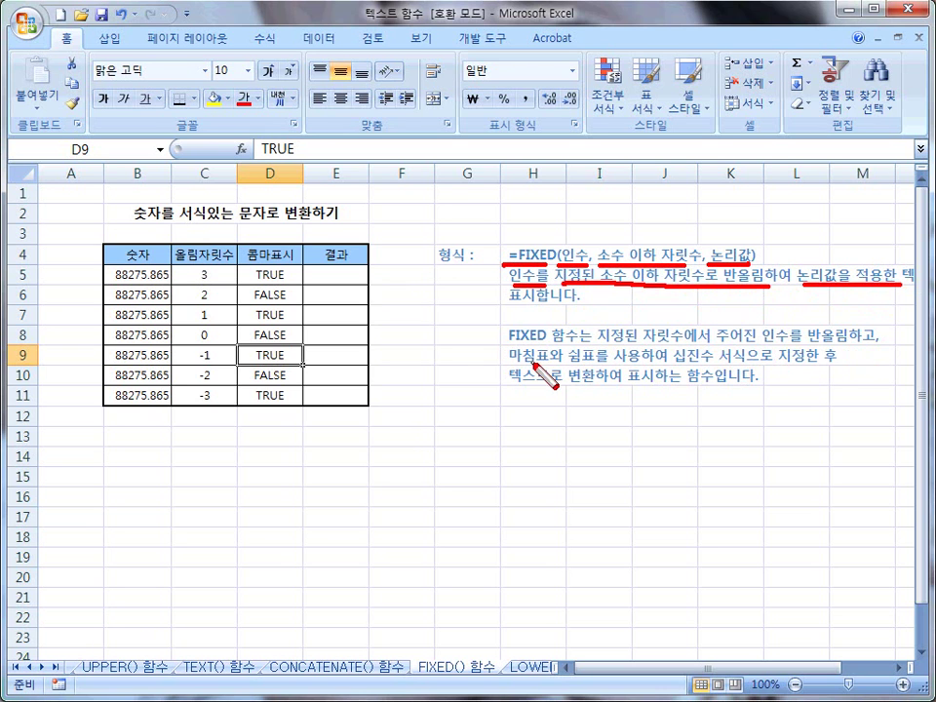
{"action": "left_click_drag", "start_coordinate": [675, 368], "coordinate": [806, 369]}
{"action": "left_click_drag", "start_coordinate": [520, 387], "coordinate": [676, 387]}
{"action": "key", "text": "Escape"}
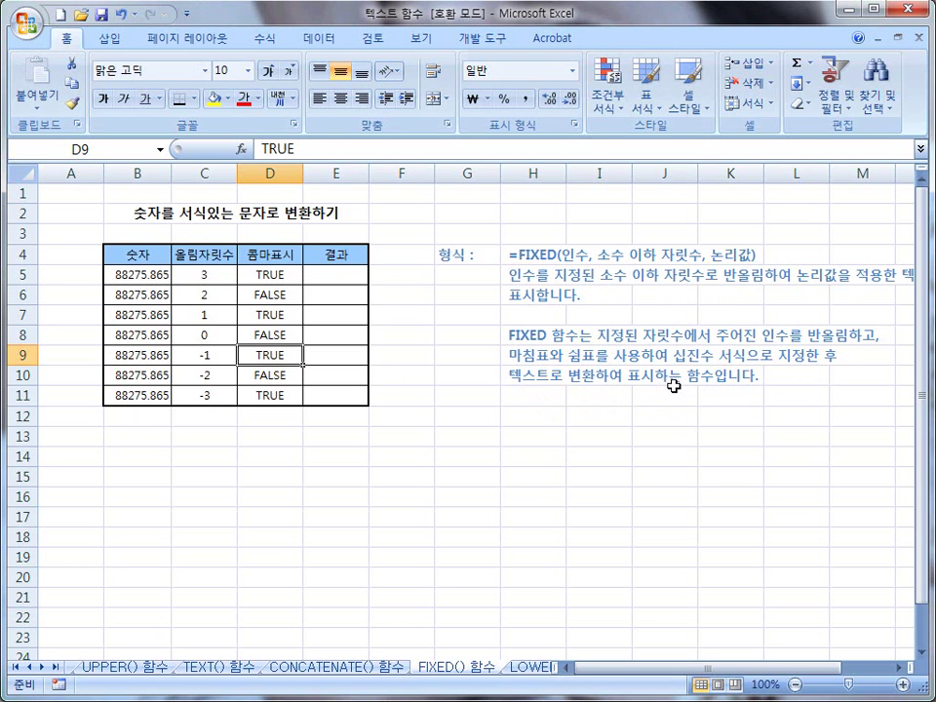
Enter the formula =fixed(B5,C5,D5) in cell E5 to convert the row 5 number to formatted text.
{"action": "left_click", "coordinate": [334, 279]}
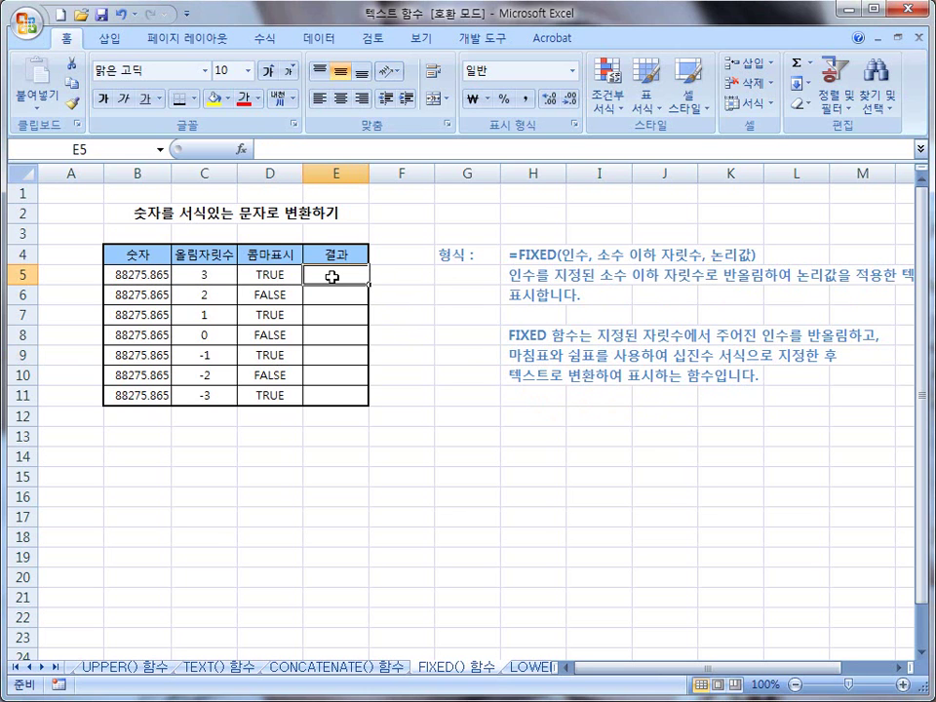
{"action": "type", "text": "=fixed"}
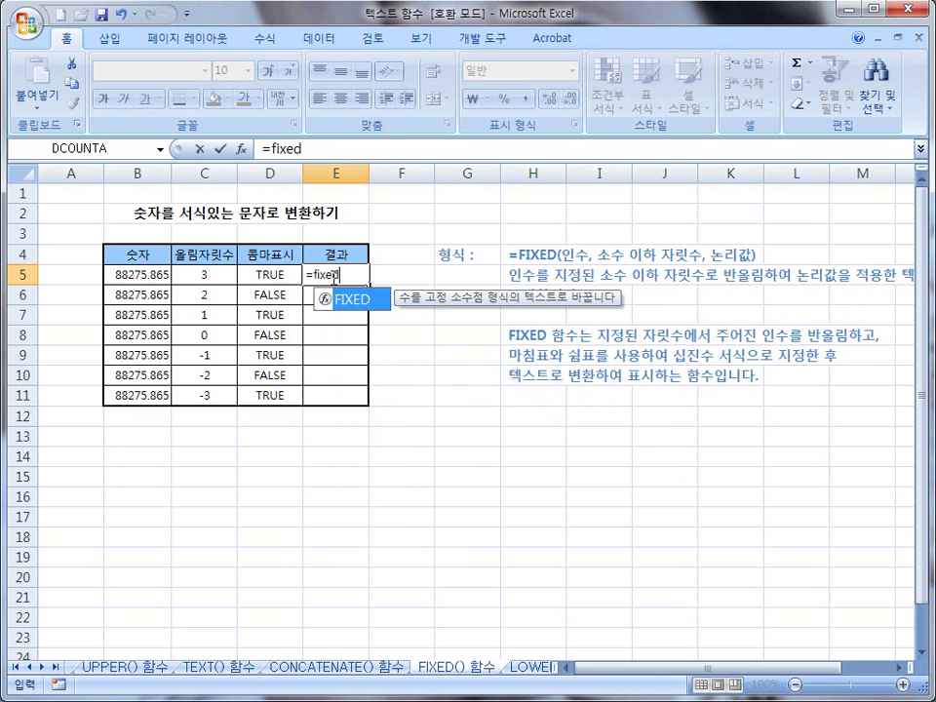
{"action": "type", "text": "("}
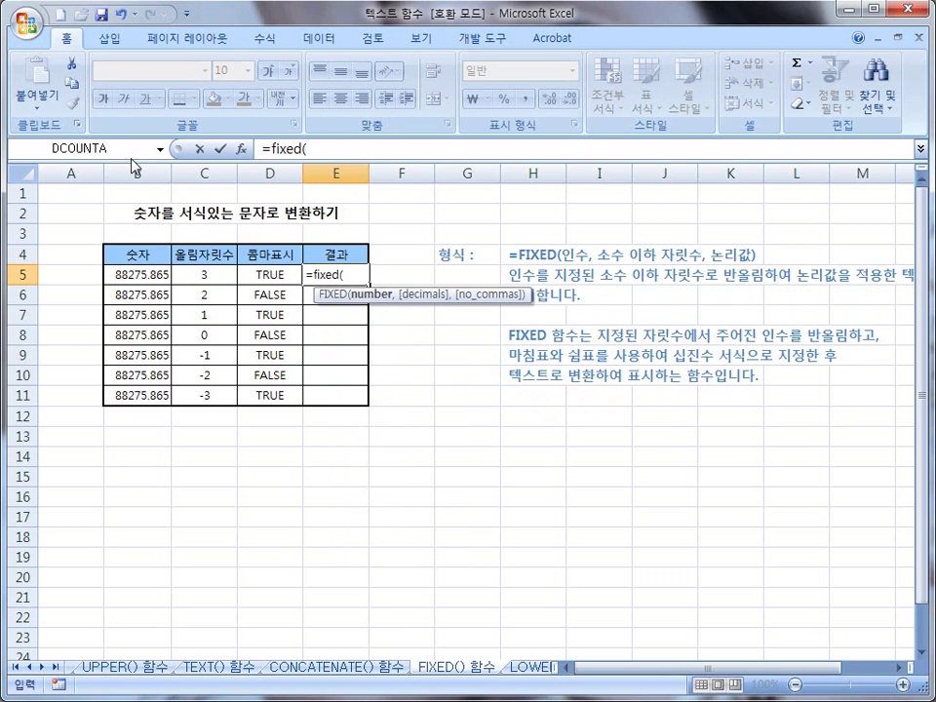
{"action": "left_click", "coordinate": [124, 277]}
{"action": "type", "text": ","}
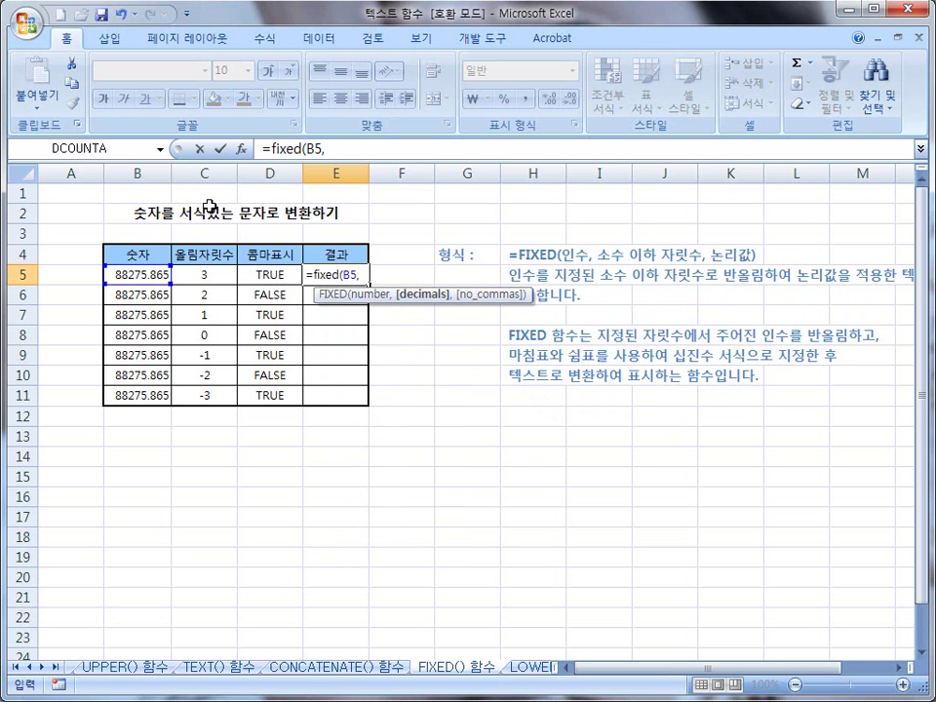
{"action": "left_click", "coordinate": [203, 277]}
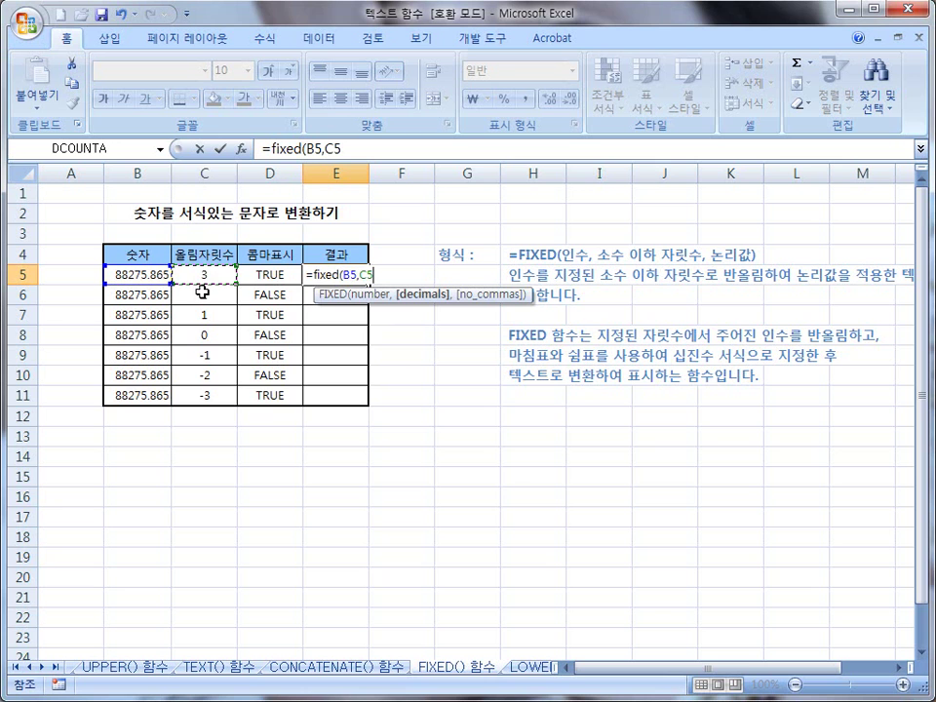
{"action": "type", "text": ","}
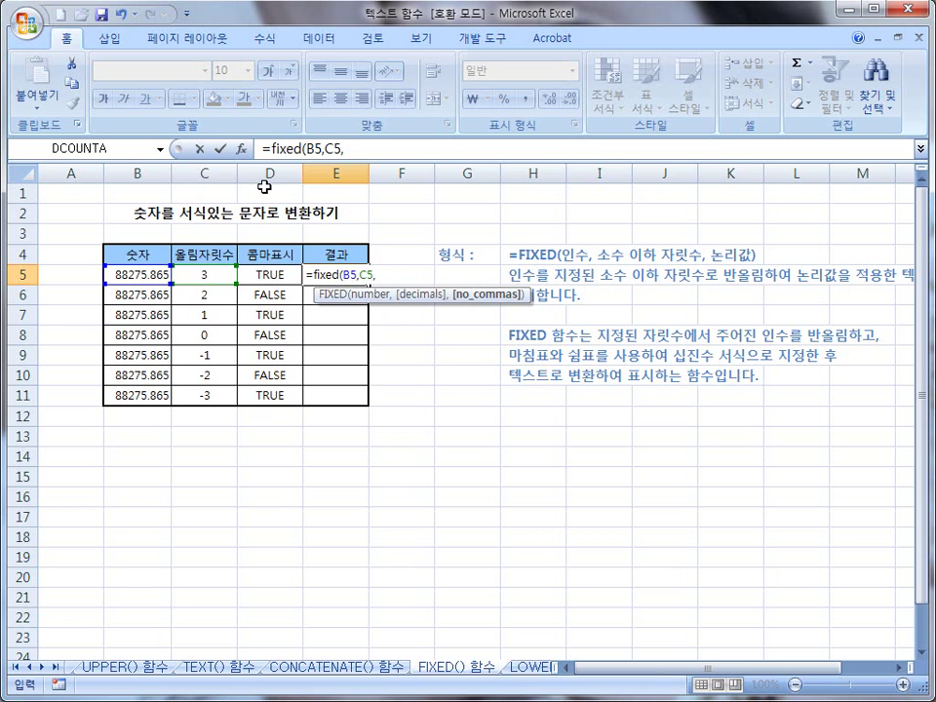
{"action": "left_click", "coordinate": [262, 277]}
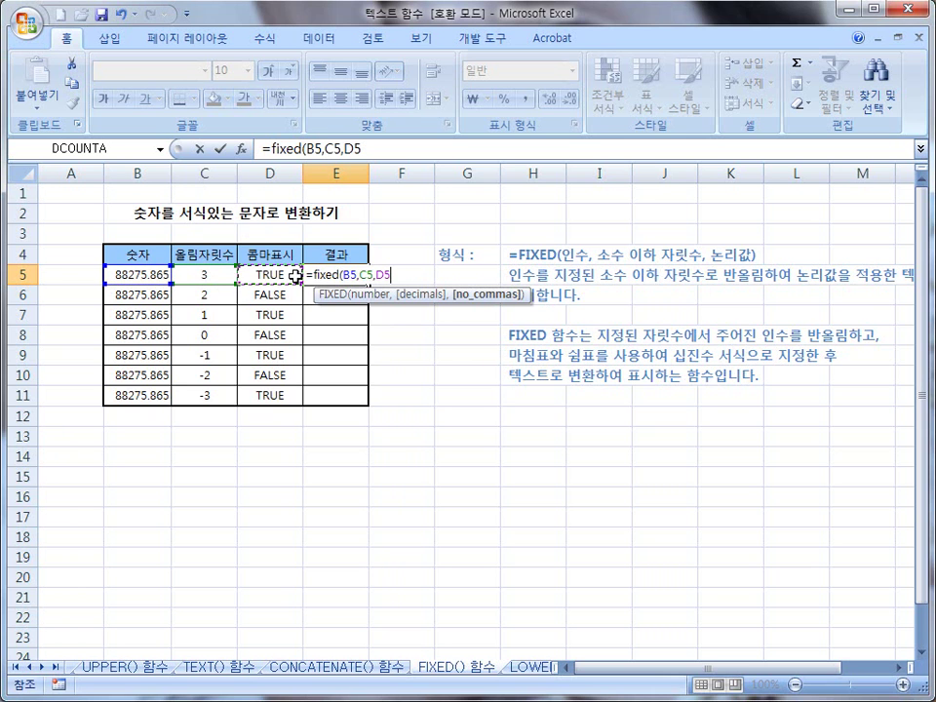
{"action": "type", "text": ")"}
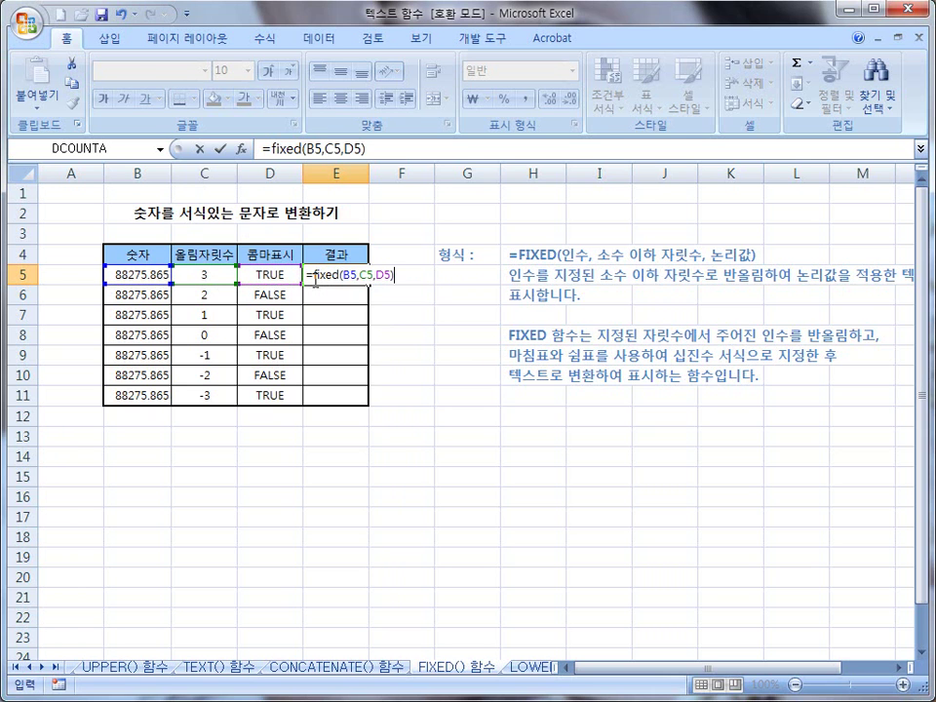
{"action": "key", "text": "Return"}
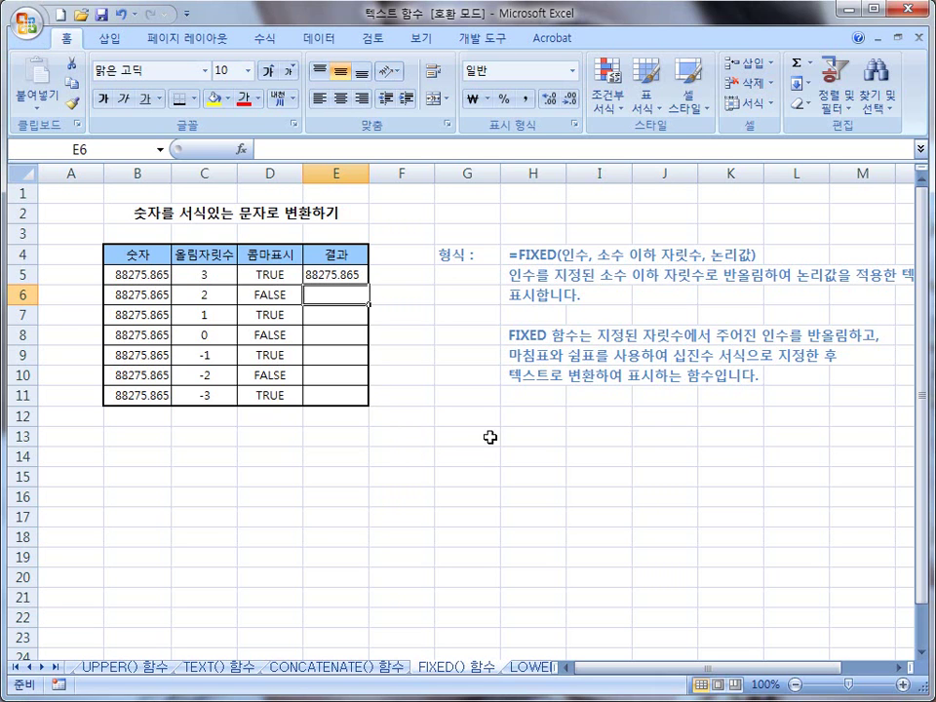
{"action": "left_click", "coordinate": [520, 397]}
{"action": "left_click", "coordinate": [517, 435]}
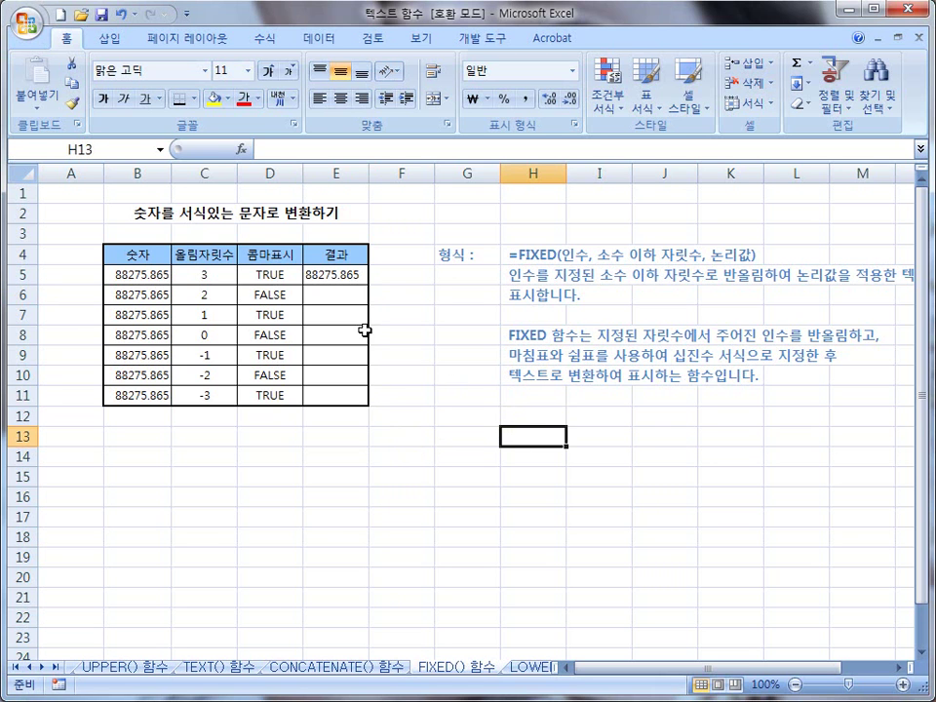
Enter the formula =fixed(B6,C6,D6) in cell E6 to convert the row 6 number to formatted text.
{"action": "left_click", "coordinate": [326, 294]}
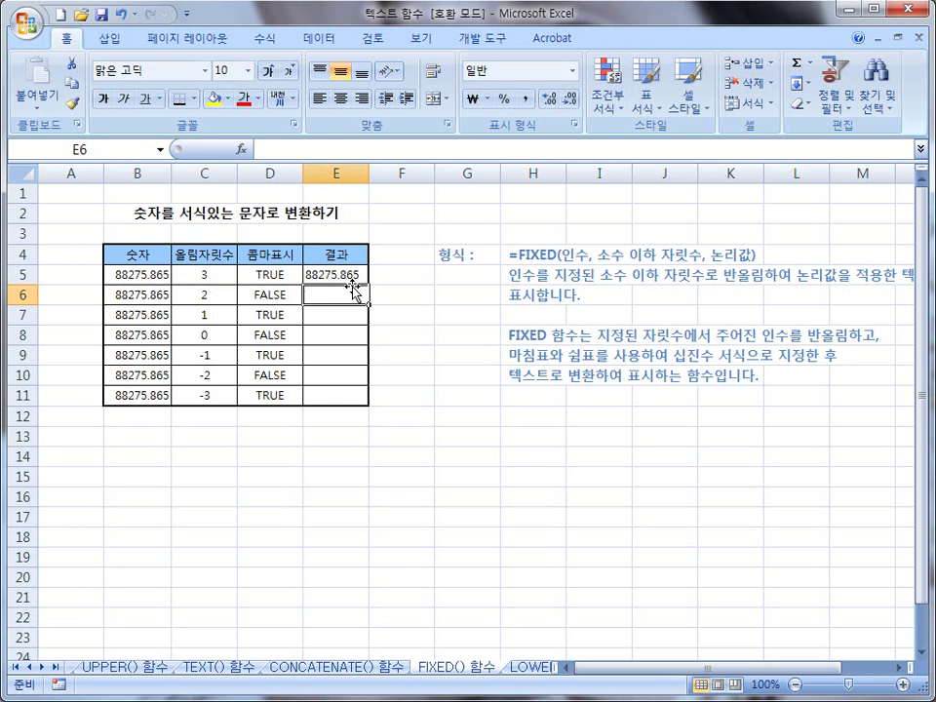
{"action": "type", "text": "=fixed"}
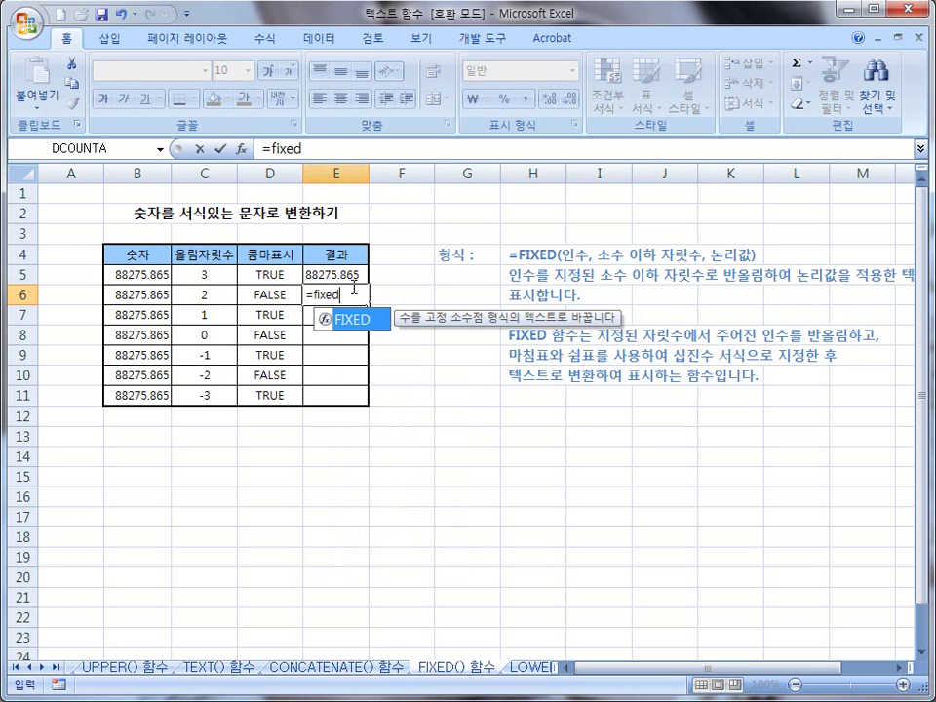
{"action": "type", "text": "("}
{"action": "left_click", "coordinate": [151, 294]}
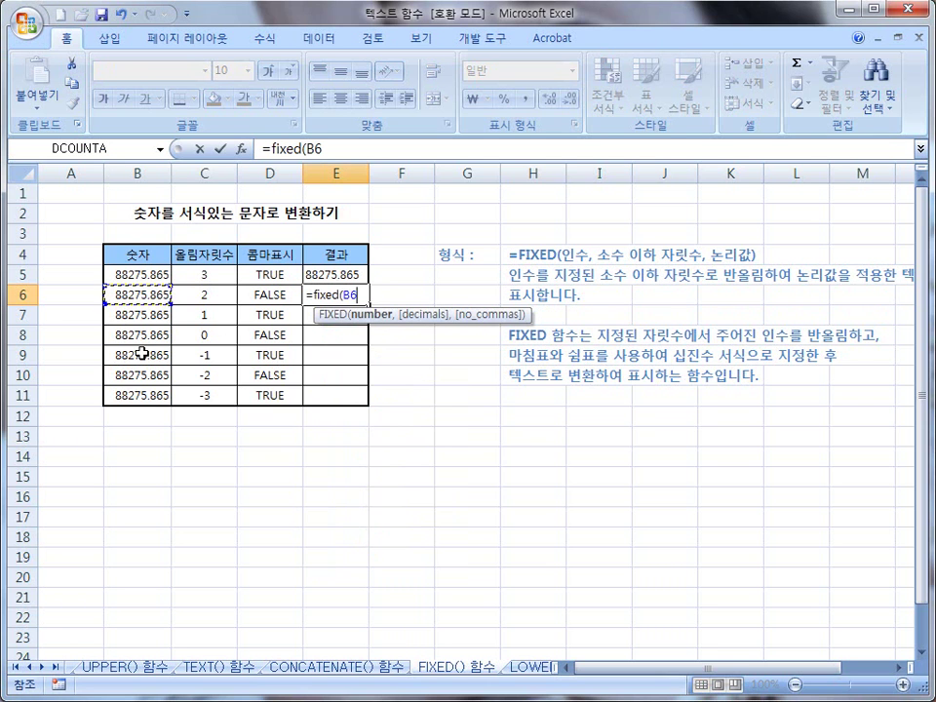
{"action": "type", "text": ","}
{"action": "left_click", "coordinate": [203, 297]}
{"action": "type", "text": ","}
{"action": "left_click", "coordinate": [269, 294]}
{"action": "type", "text": ")"}
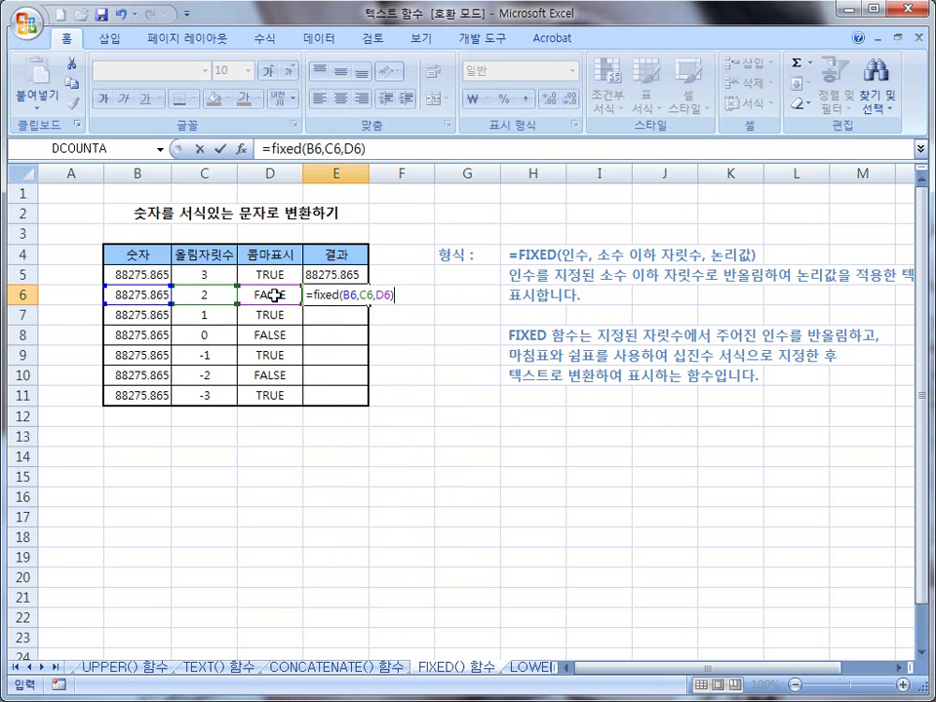
{"action": "key", "text": "Return"}
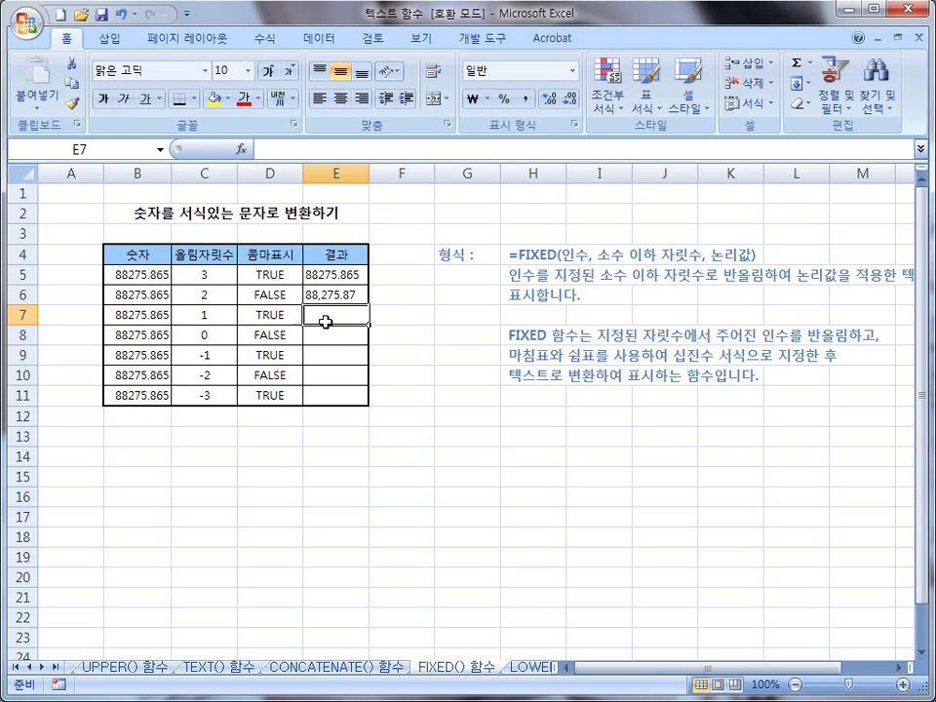
Enter the formula =fixed(B9,C9,D9) in cell E9 to convert the row 9 number to formatted text.
{"action": "left_click", "coordinate": [318, 353]}
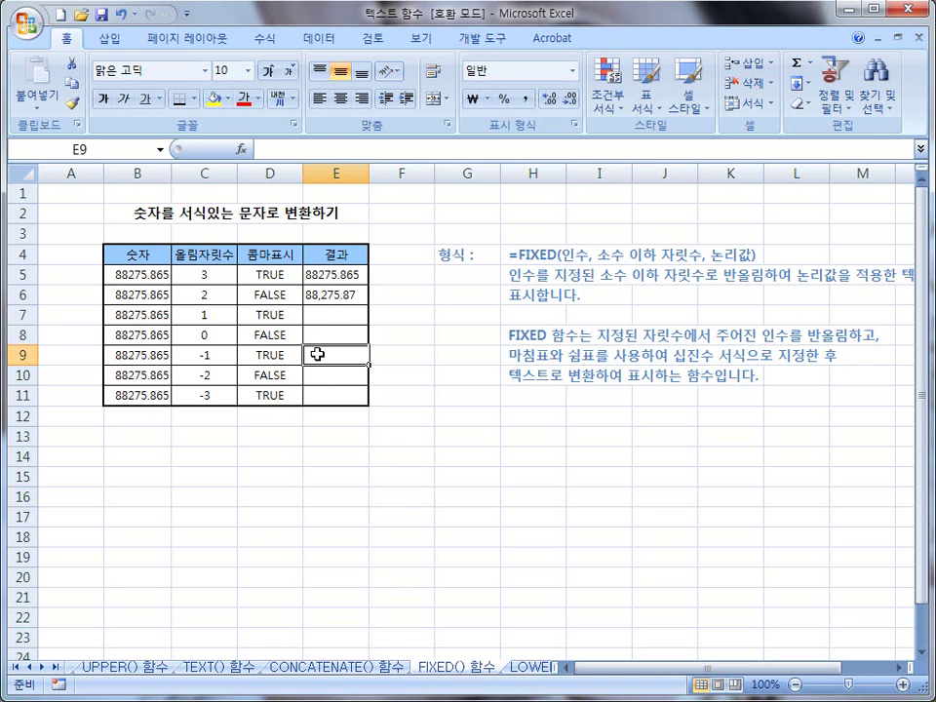
{"action": "type", "text": "="}
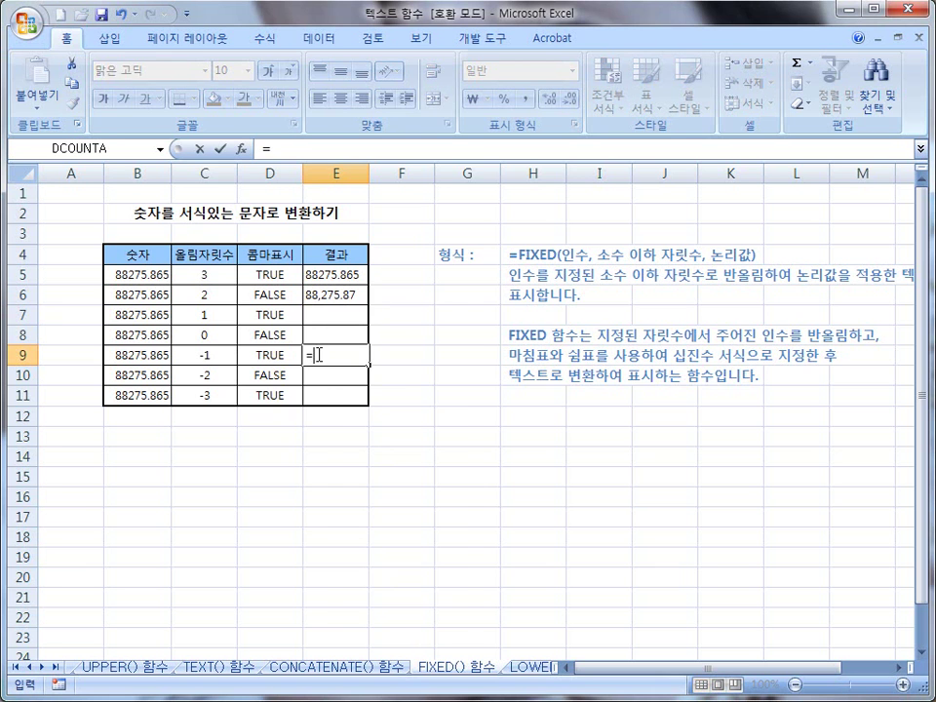
{"action": "type", "text": "fixed("}
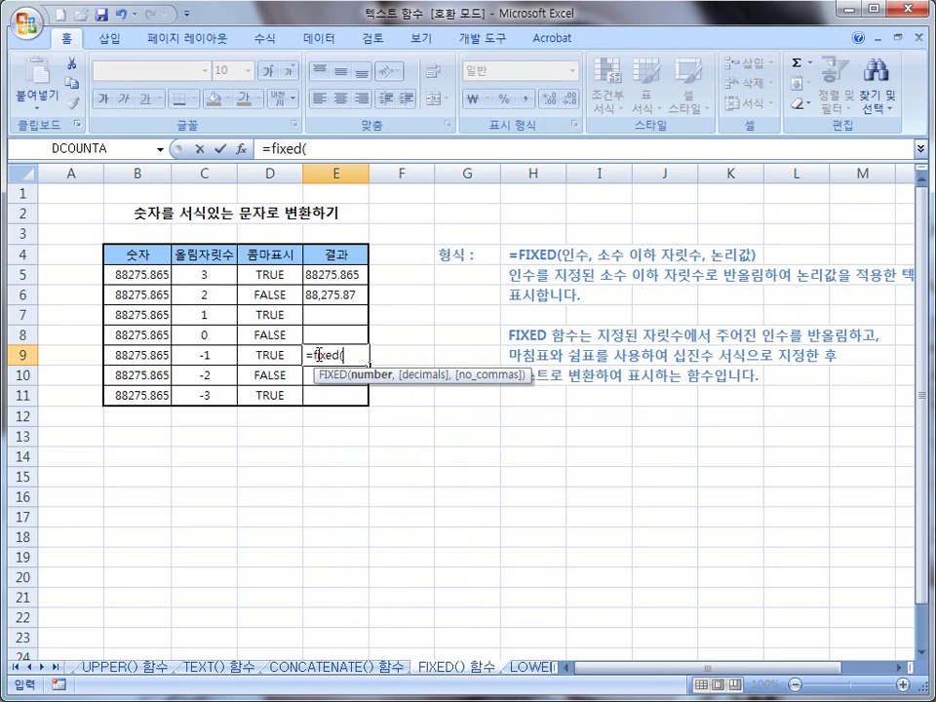
{"action": "left_click", "coordinate": [135, 357]}
{"action": "type", "text": ","}
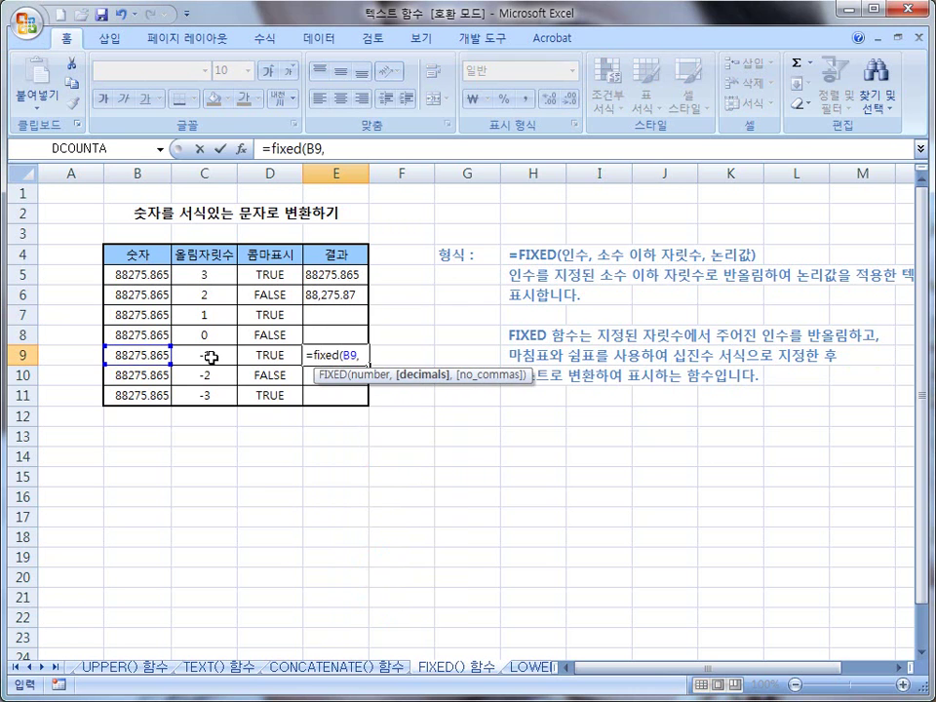
{"action": "left_click", "coordinate": [201, 354]}
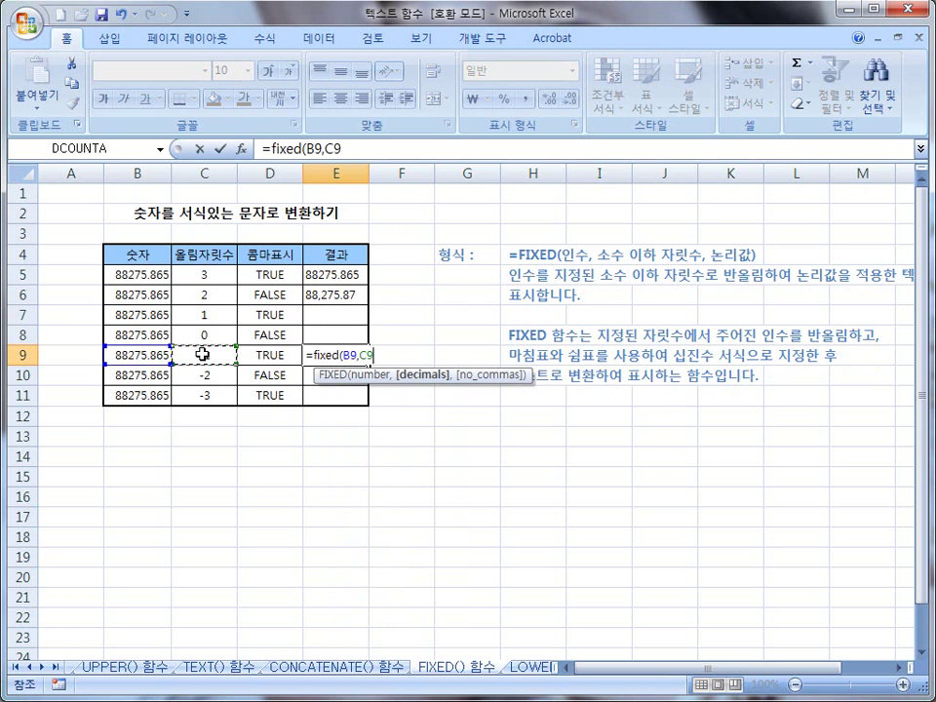
{"action": "type", "text": ","}
{"action": "left_click", "coordinate": [269, 358]}
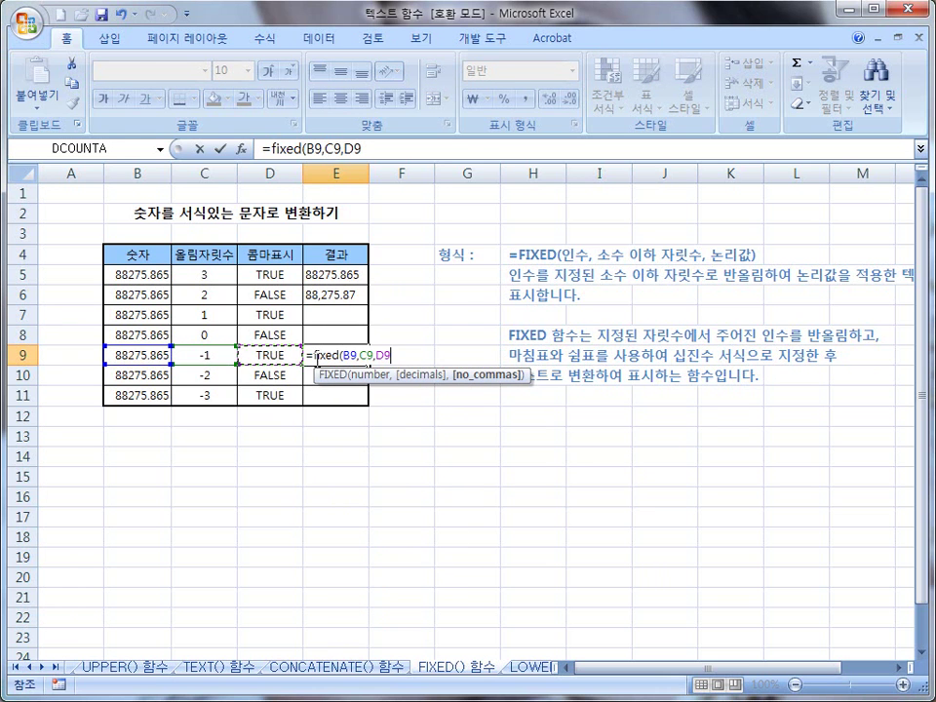
{"action": "type", "text": ")"}
{"action": "key", "text": "Return"}
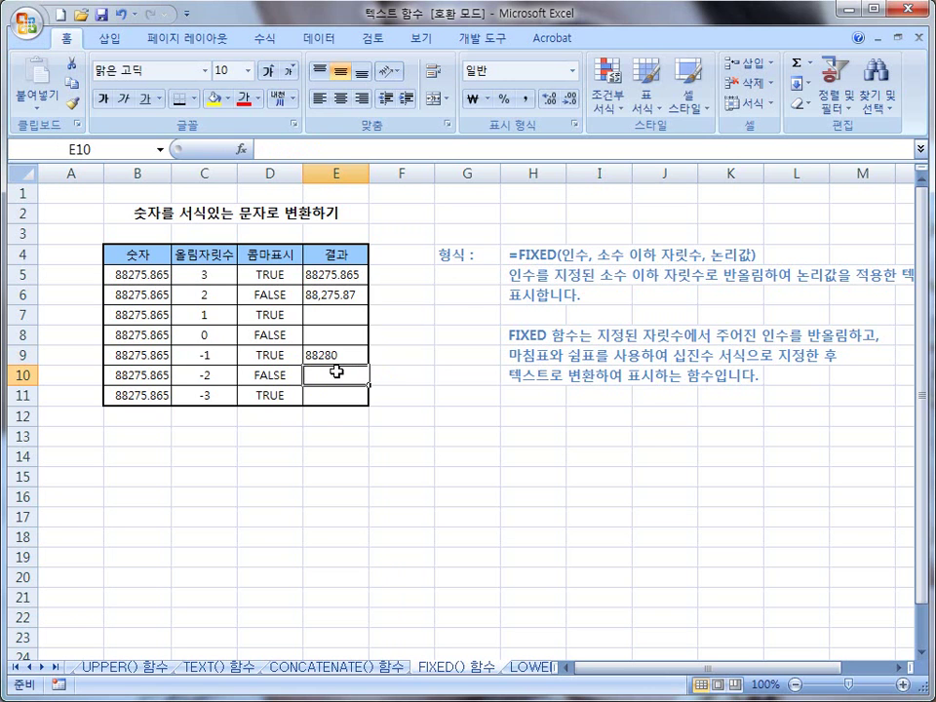
Enter the formula =fixed(B10,C10,D10) in cell E10 to convert the row 10 number to formatted text.
{"action": "type", "text": "=f"}
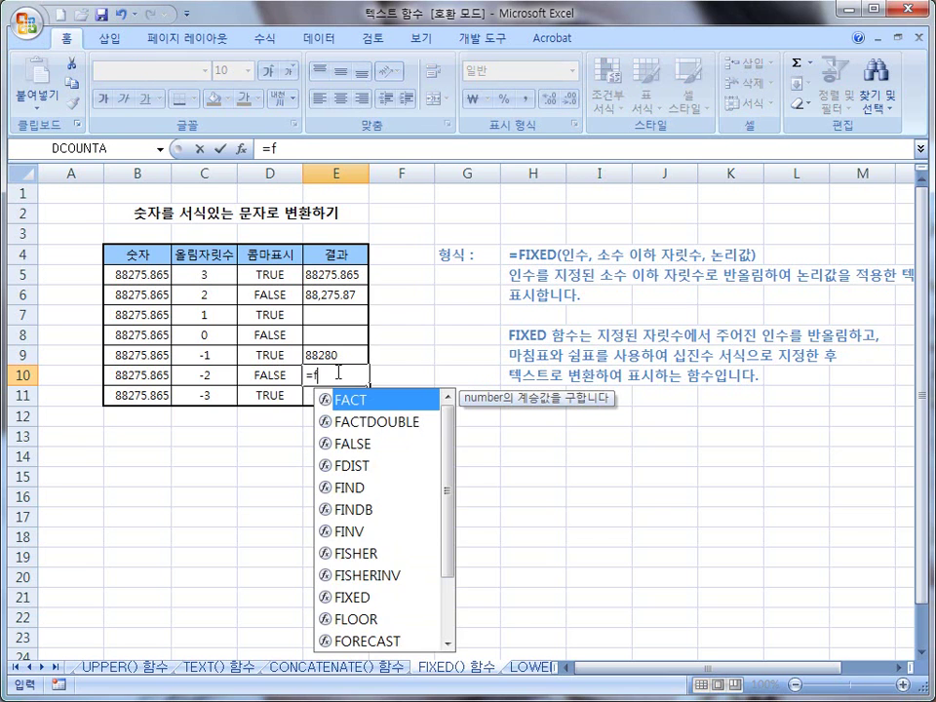
{"action": "type", "text": "ix"}
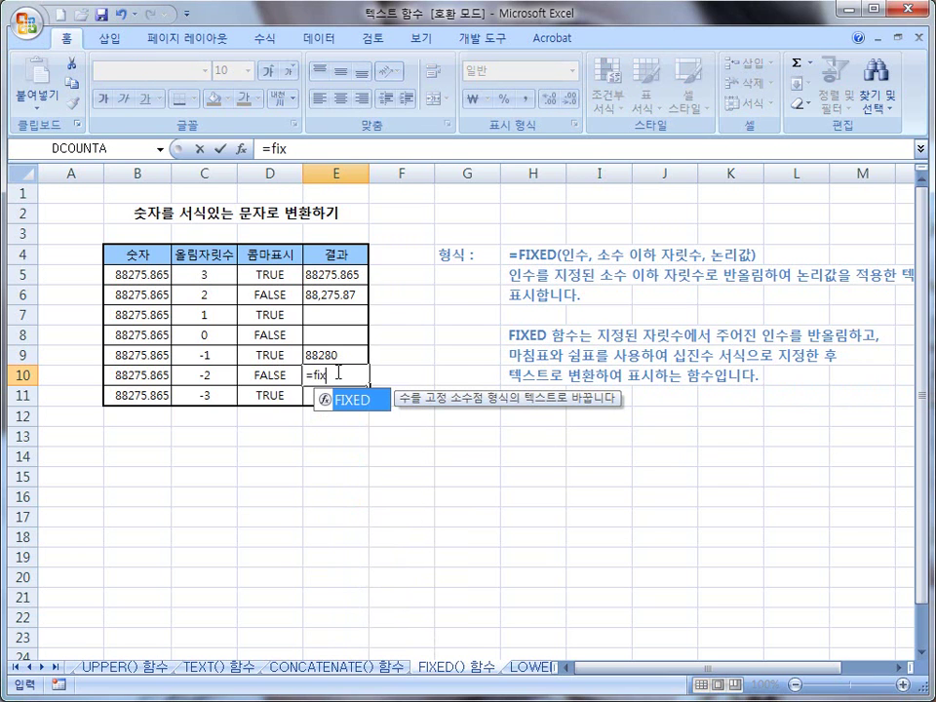
{"action": "type", "text": "ed("}
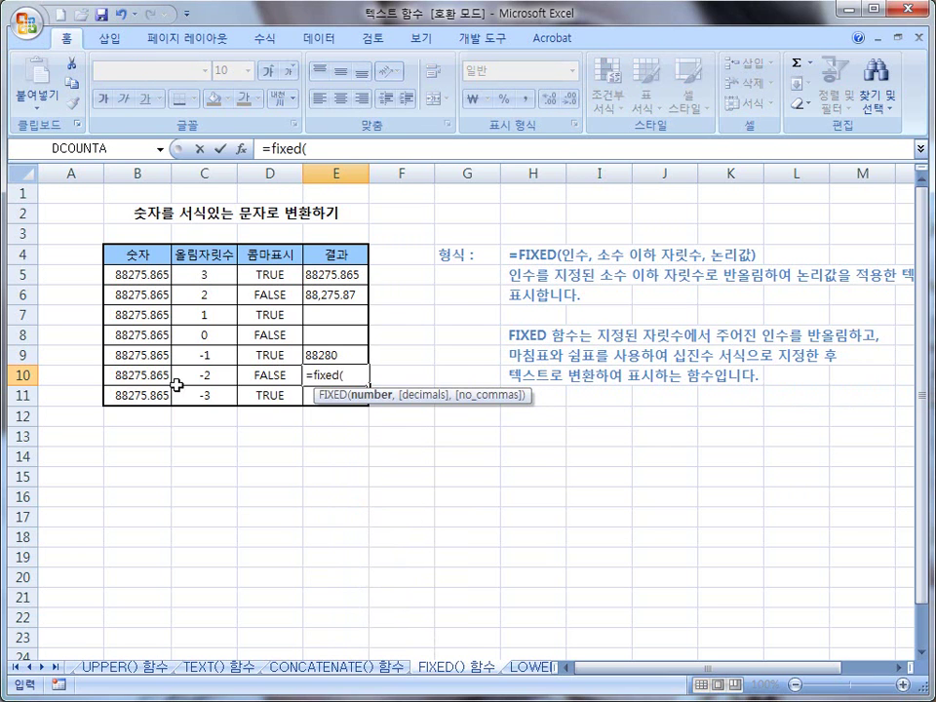
{"action": "left_click", "coordinate": [131, 375]}
{"action": "type", "text": ","}
{"action": "left_click", "coordinate": [205, 378]}
{"action": "type", "text": ","}
{"action": "left_click", "coordinate": [267, 376]}
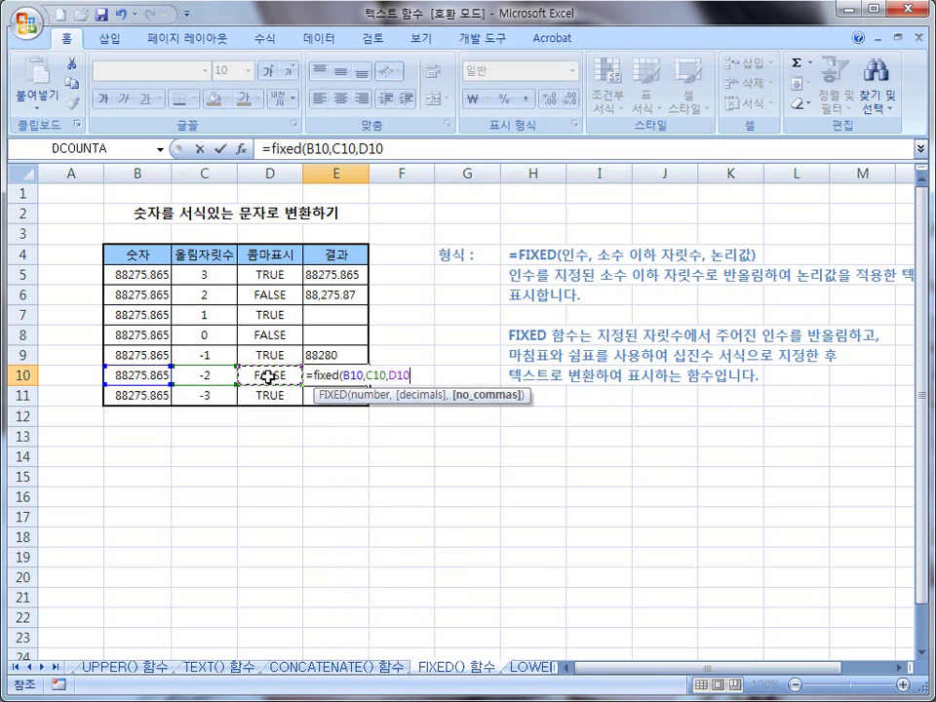
{"action": "type", "text": ")"}
{"action": "key", "text": "Return"}
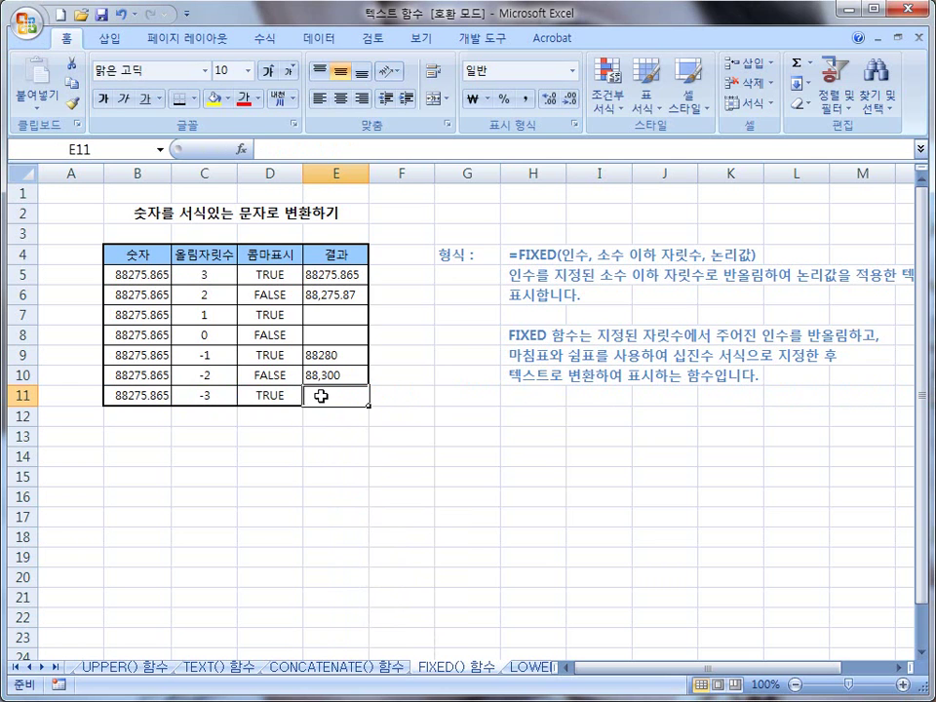
Enter the formula =fixed(B11,C11,D11) in cell E11 to convert the row 11 number, and reselect that cell.
{"action": "type", "text": "=fixed("}
{"action": "left_click", "coordinate": [154, 398]}
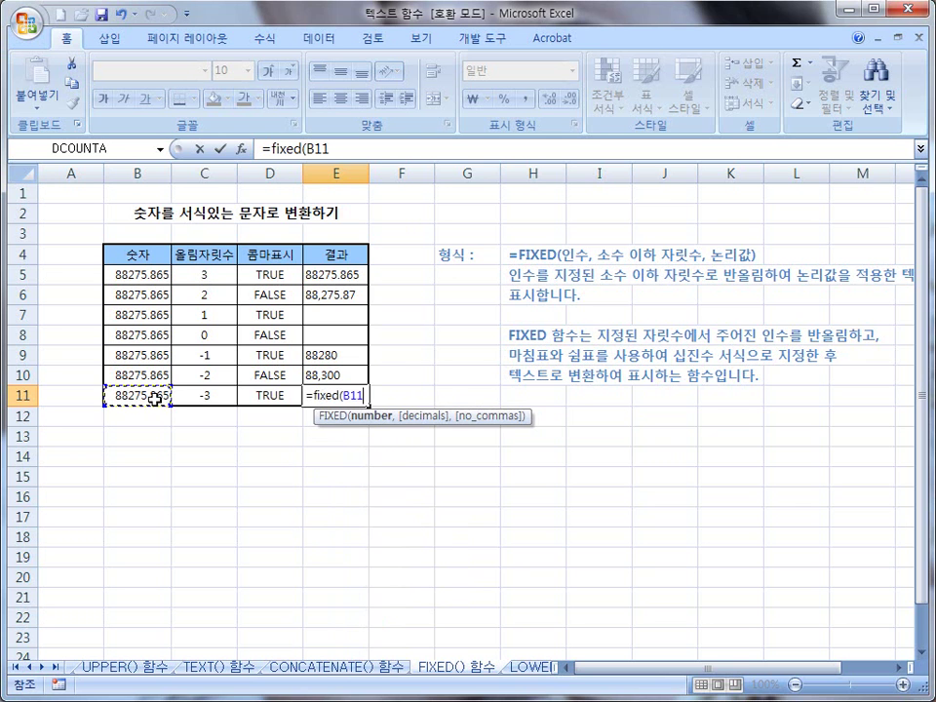
{"action": "type", "text": ","}
{"action": "left_click", "coordinate": [200, 398]}
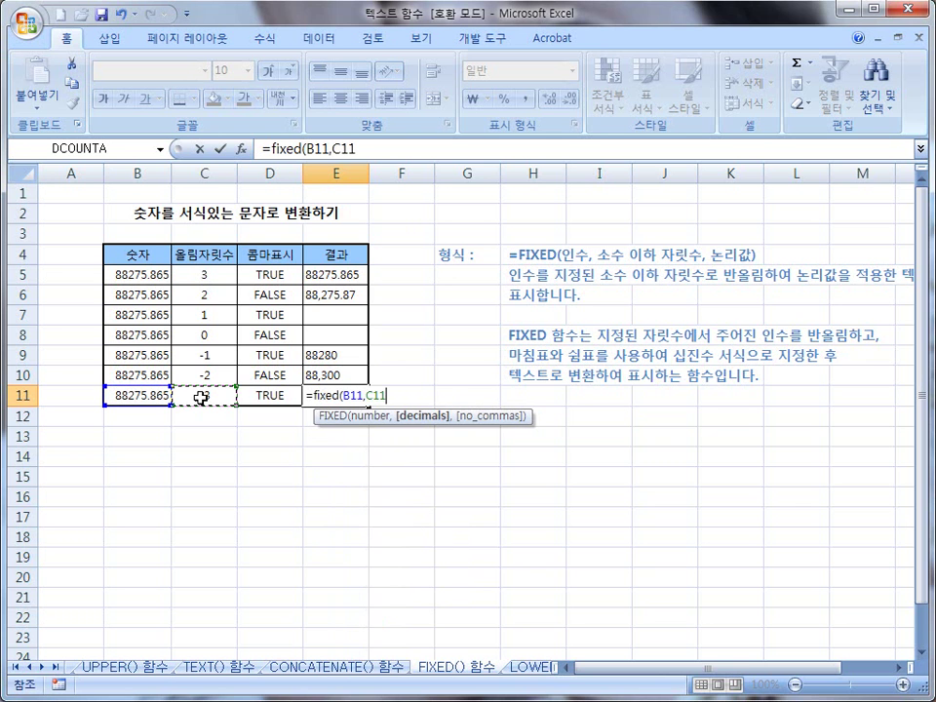
{"action": "type", "text": ","}
{"action": "left_click", "coordinate": [270, 397]}
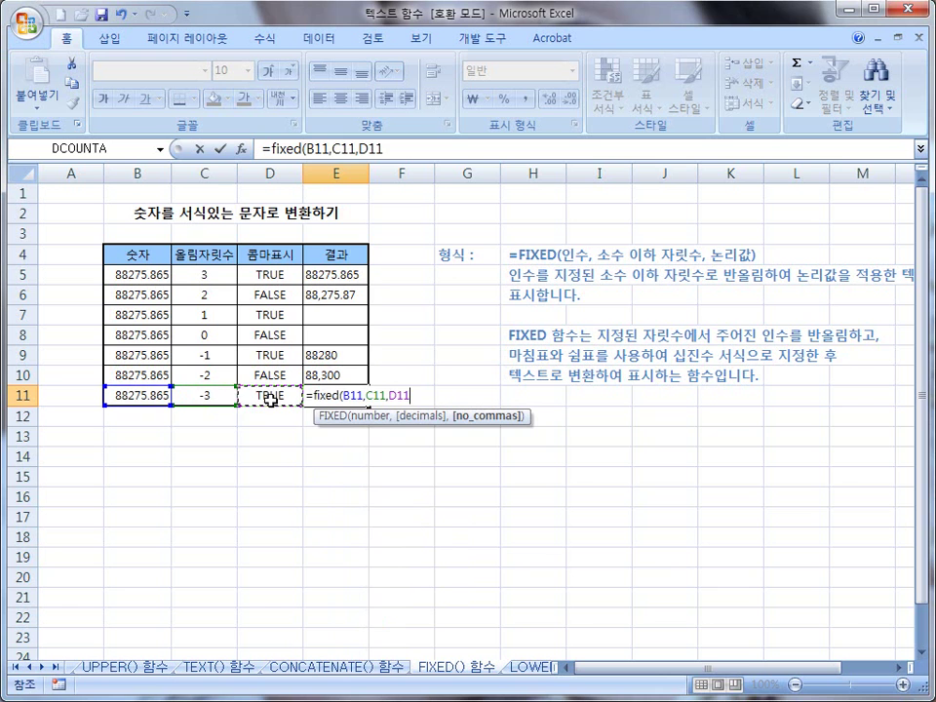
{"action": "type", "text": ")"}
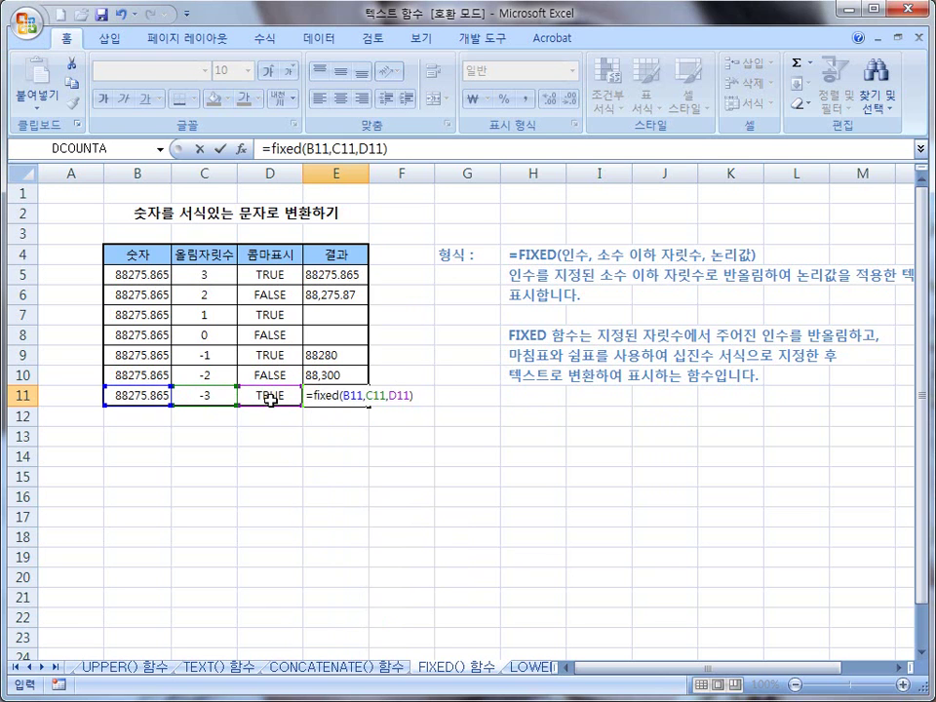
{"action": "key", "text": "Return"}
{"action": "left_click", "coordinate": [353, 395]}
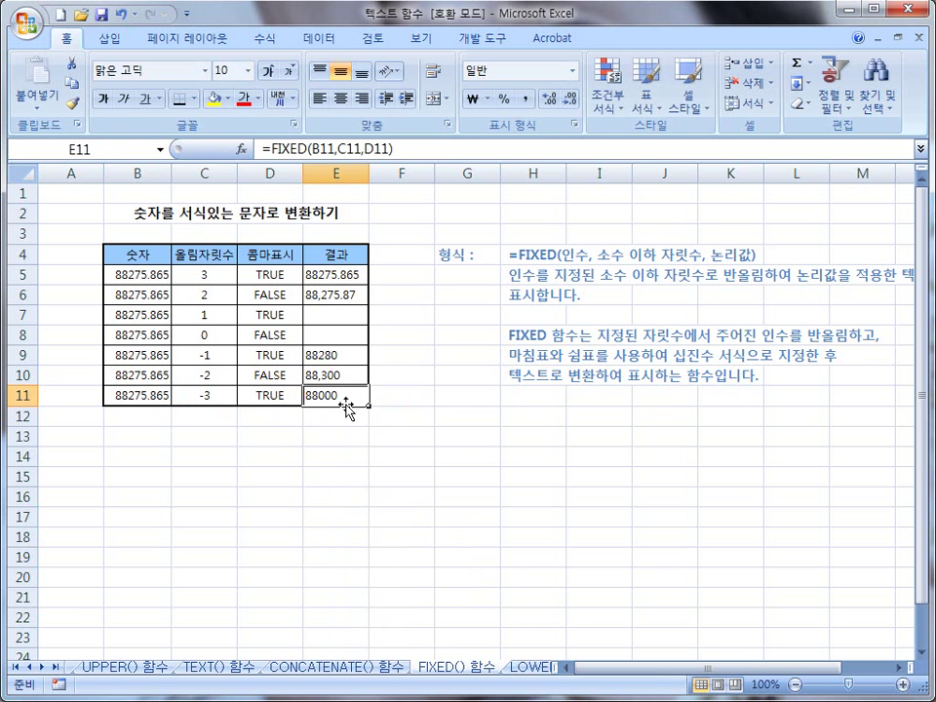